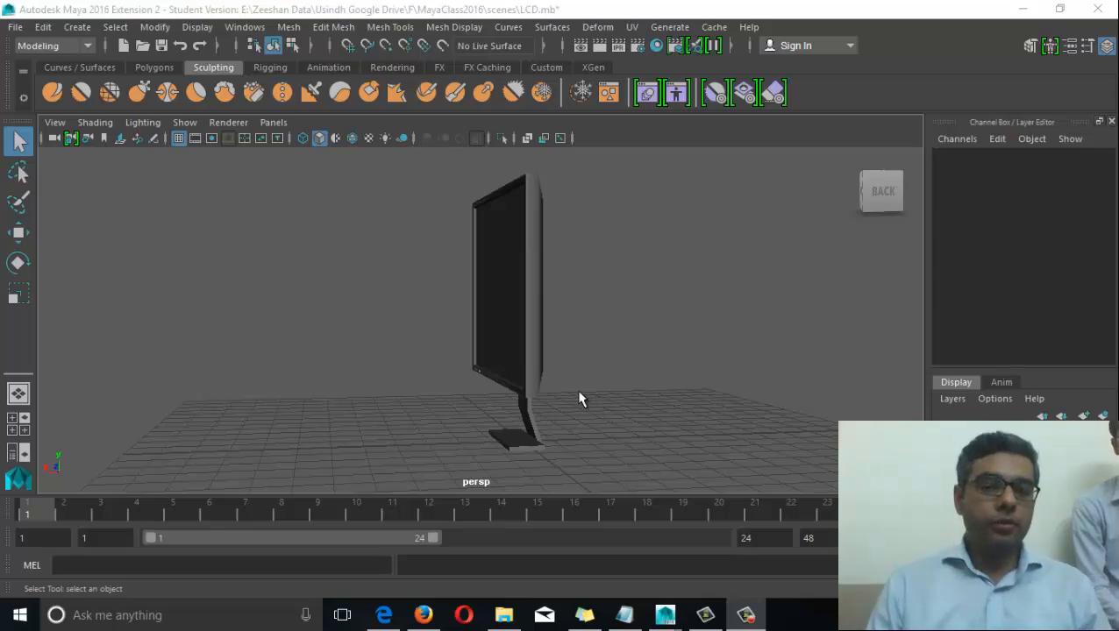
Select the monitor body pCube1 and dolly in for a close edge-on view of its bevelled back
alt+drag(362, 392, 175, 387)
click(460, 337)
scroll(655, 422, up, 4)
alt+drag(432, 402, 427, 359)
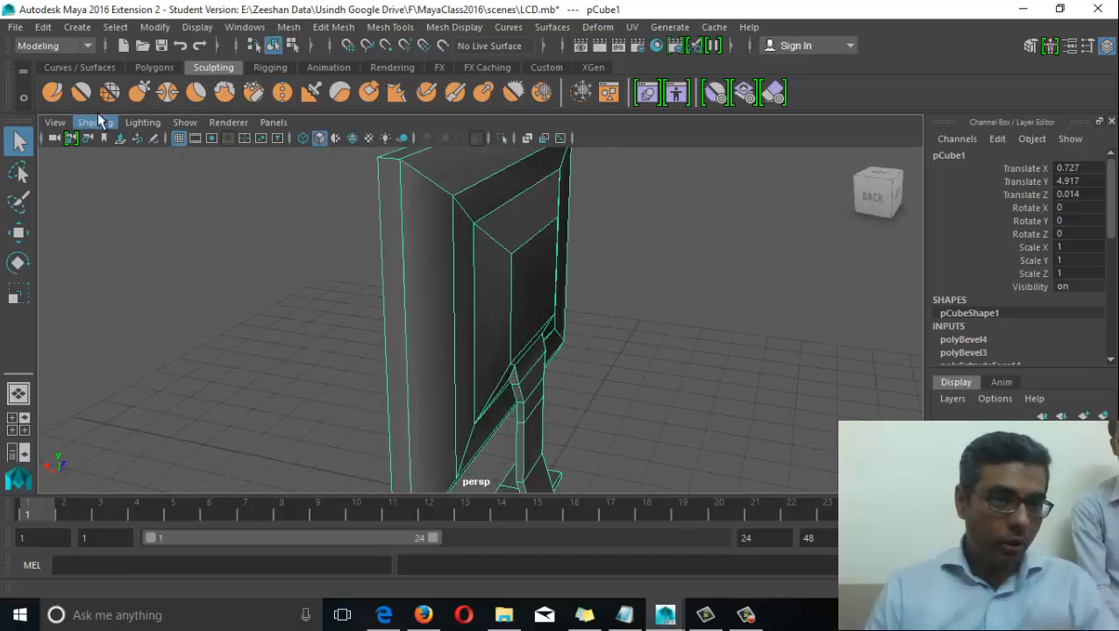
Show the Polygons shelf and orbit around the monitor's side, bevelled top and back
click(155, 68)
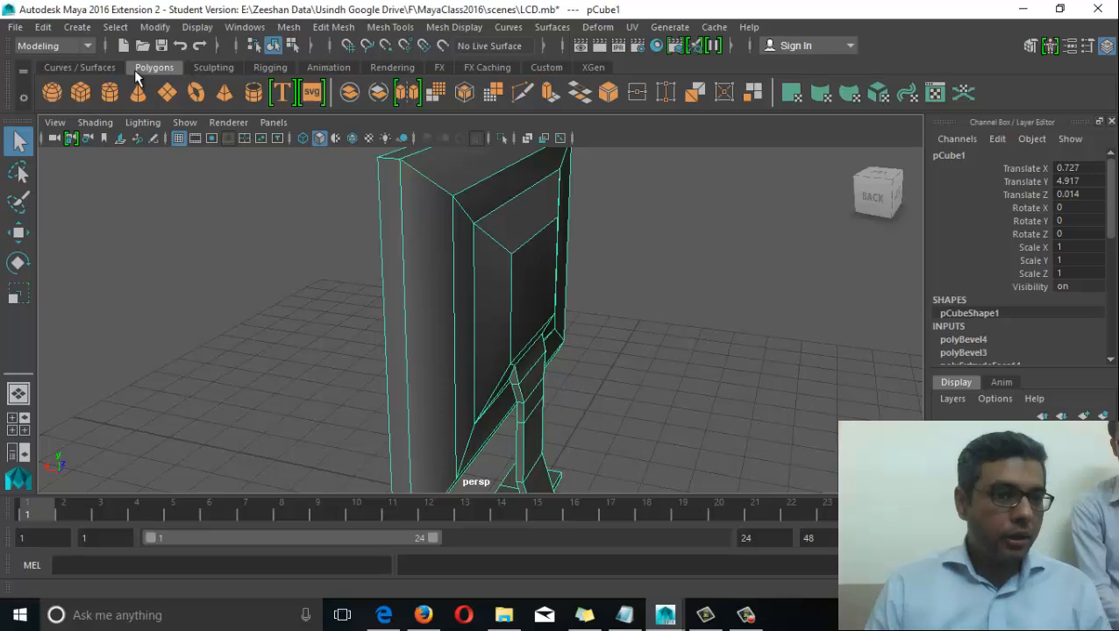
alt+drag(220, 195, 549, 286)
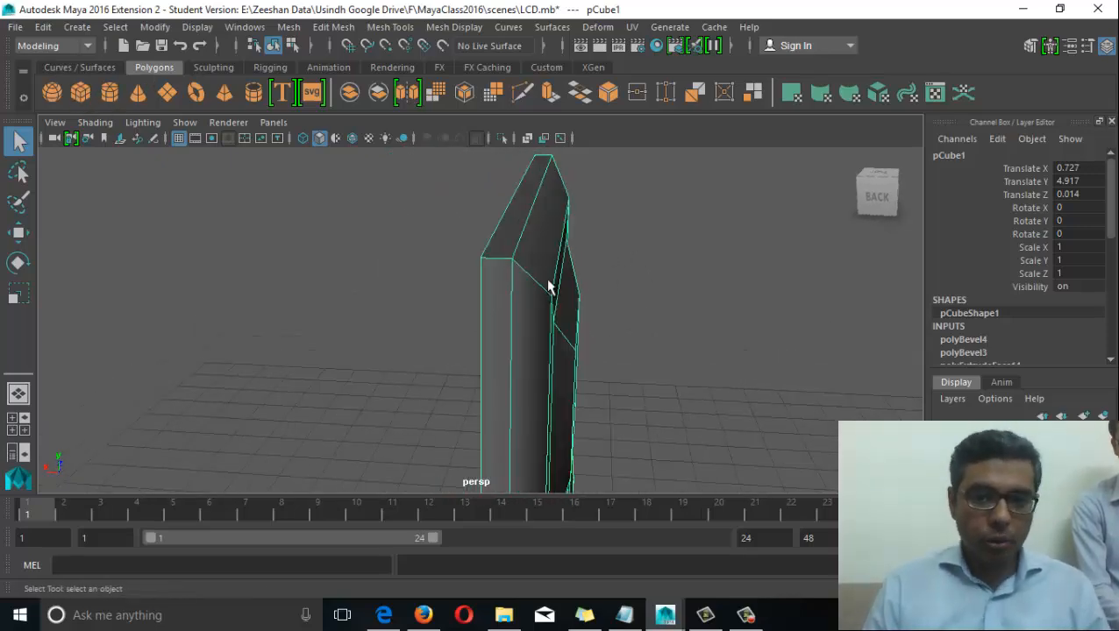
alt+drag(593, 333, 465, 270)
alt+drag(548, 301, 530, 254)
alt+drag(554, 382, 502, 366)
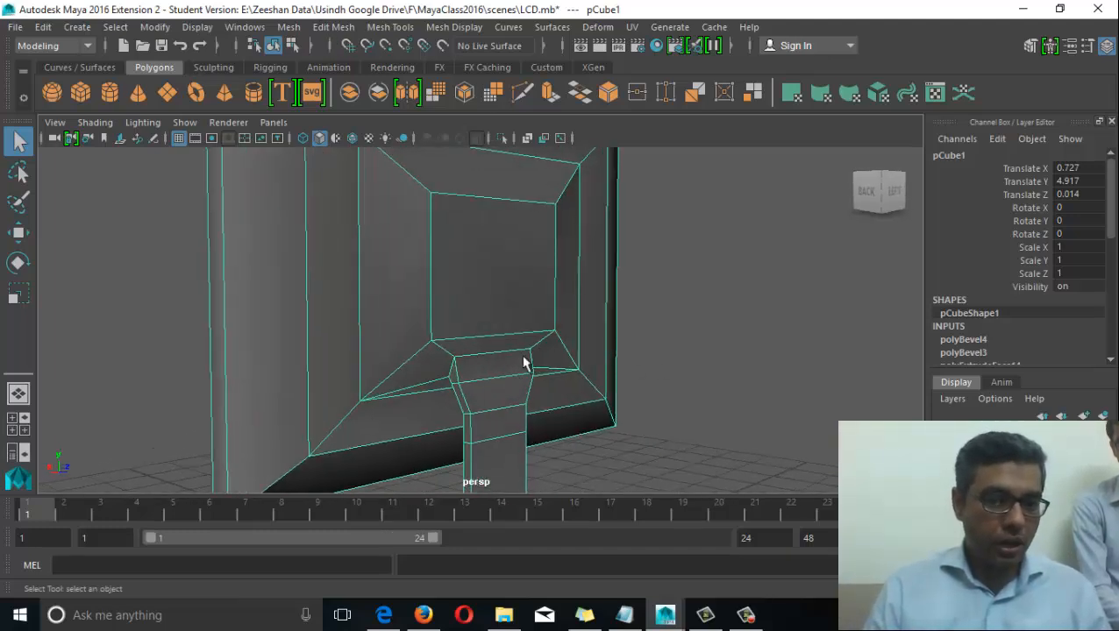
alt+drag(390, 443, 370, 235)
alt+drag(484, 282, 468, 272)
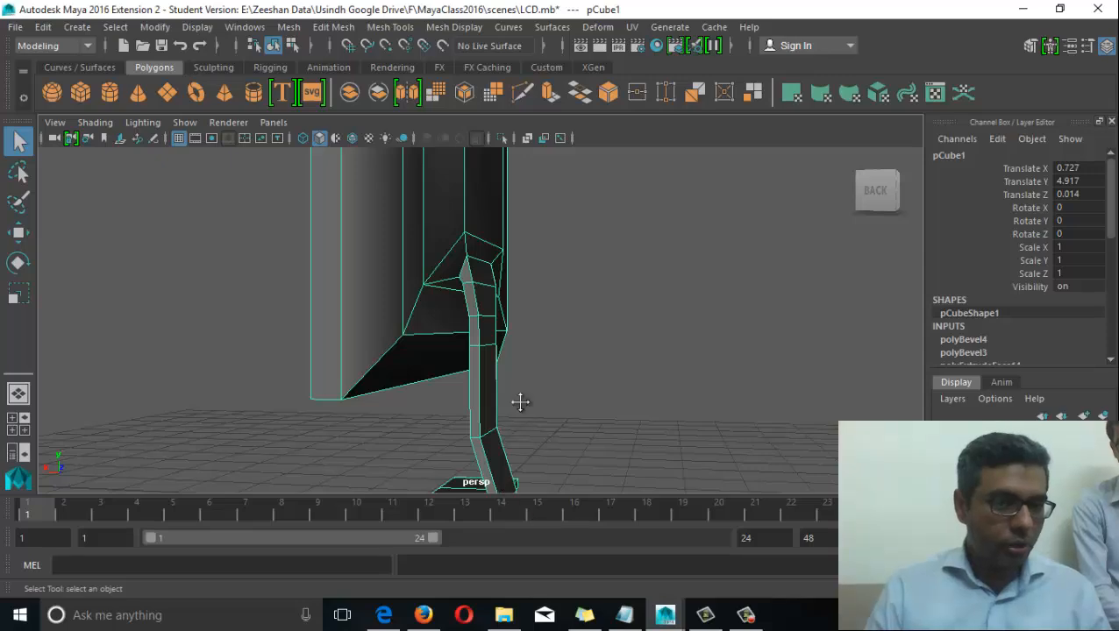
Orbit down to the stand and round to an angled view of the monitor's front
alt+middle_drag(520, 402, 526, 333)
scroll(526, 333, down, 3)
mouse_move(503, 377)
alt+mouse_down()
mouse_move(547, 394)
mouse_move(500, 397)
alt+mouse_up()
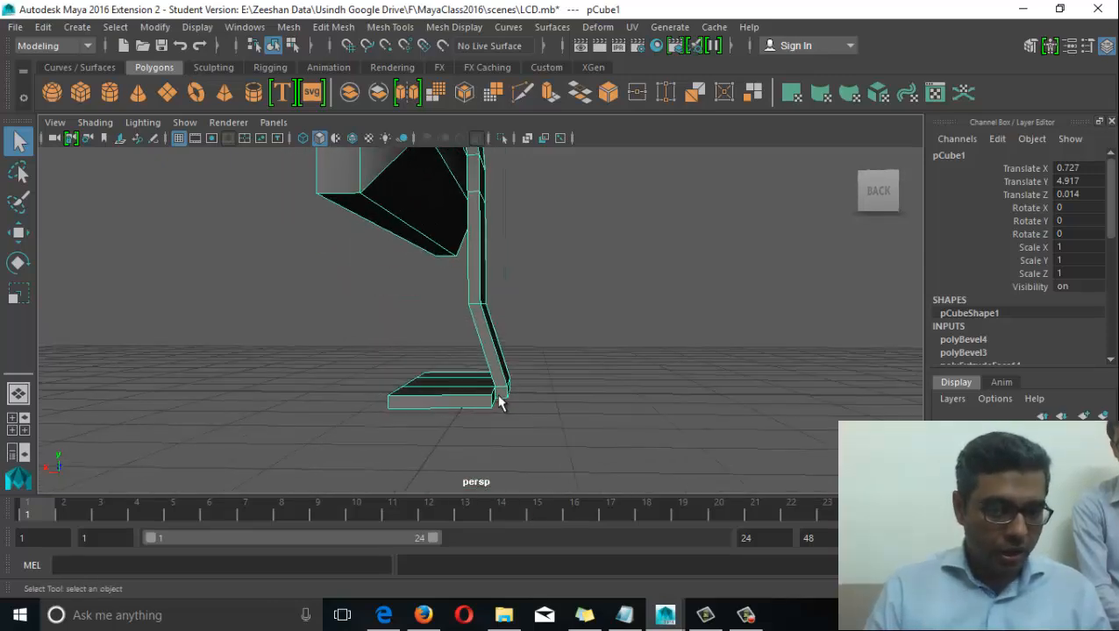
alt+drag(428, 334, 661, 400)
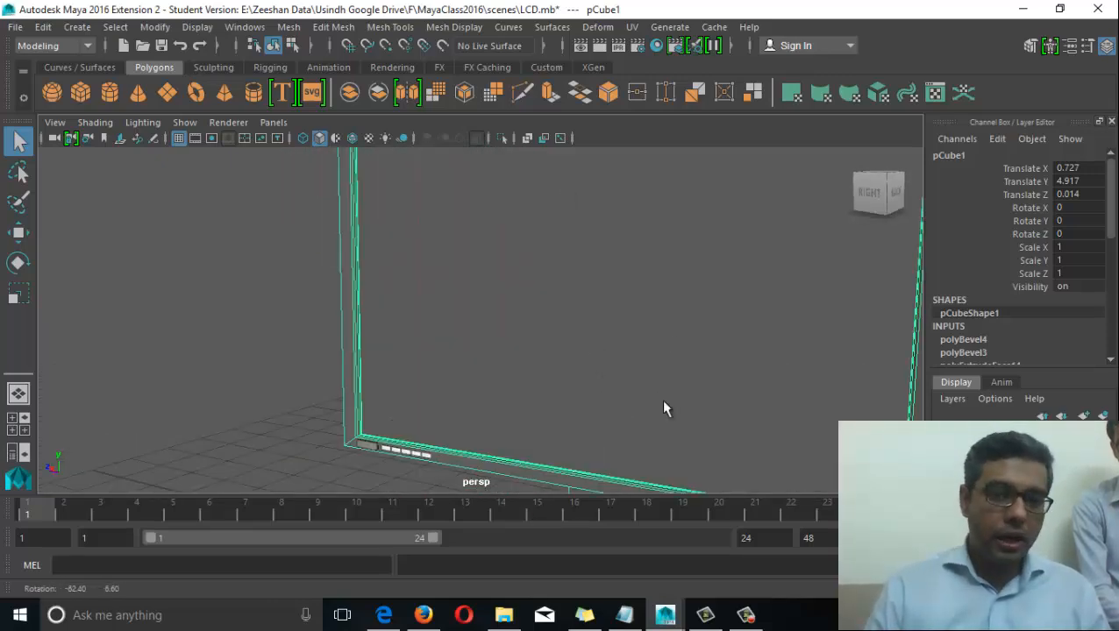
alt+middle_drag(661, 400, 644, 411)
scroll(644, 411, down, 3)
alt+drag(644, 411, 434, 338)
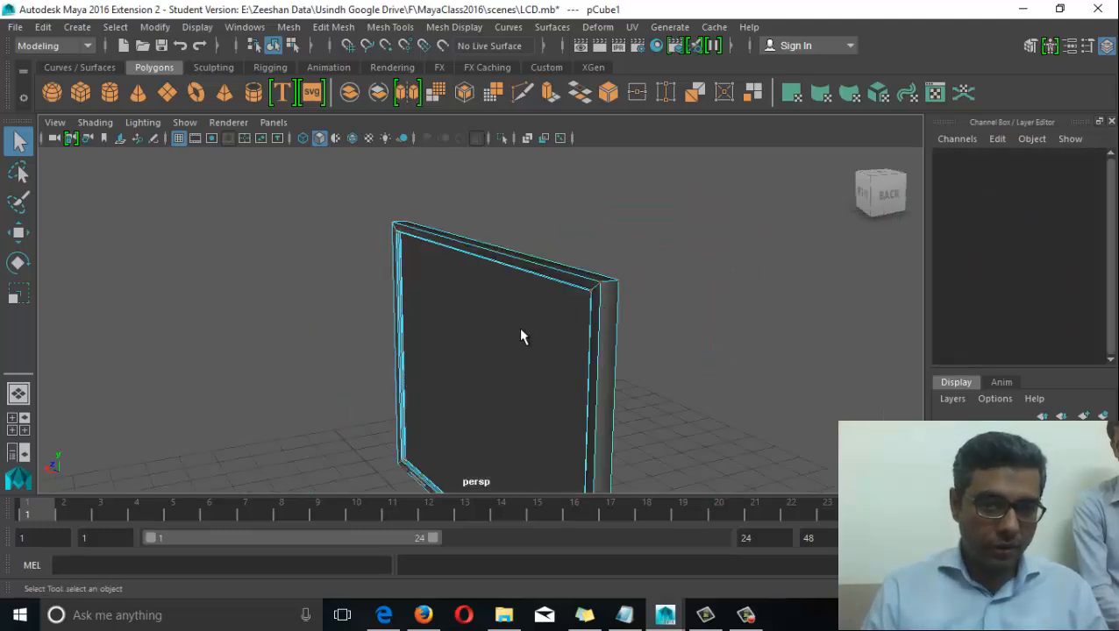
Switch to Object Mode and orbit around the monitor's bevelled frame from front, top and side
alt+drag(521, 335, 577, 332)
right_drag(590, 258, 615, 134)
click(555, 318)
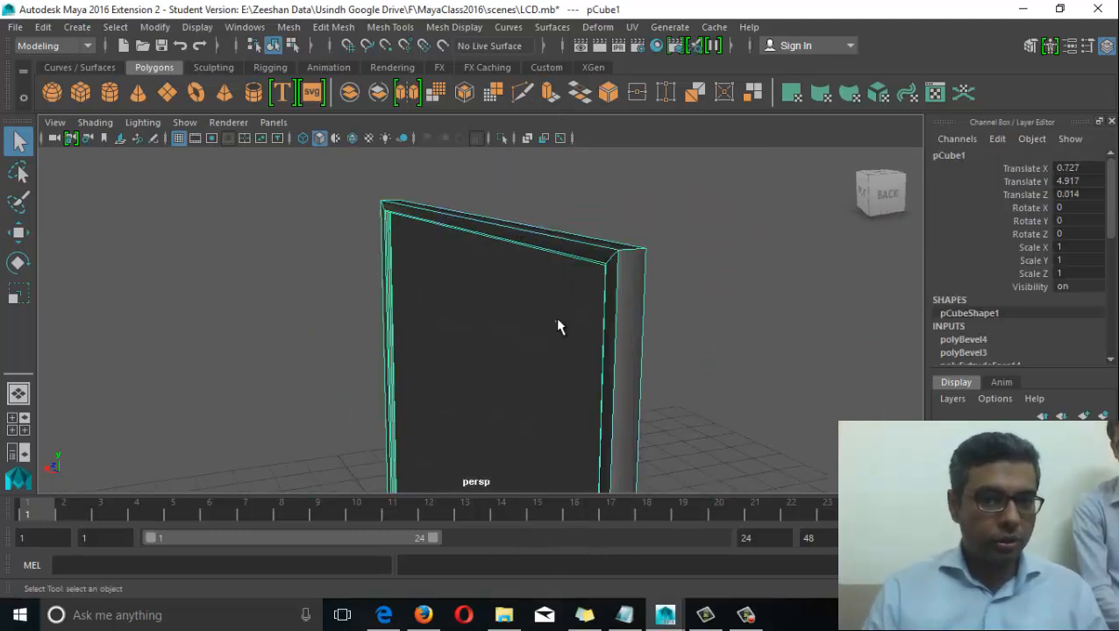
alt+drag(653, 338, 641, 365)
scroll(641, 365, up, 5)
alt+middle_drag(561, 359, 550, 389)
alt+drag(551, 389, 454, 257)
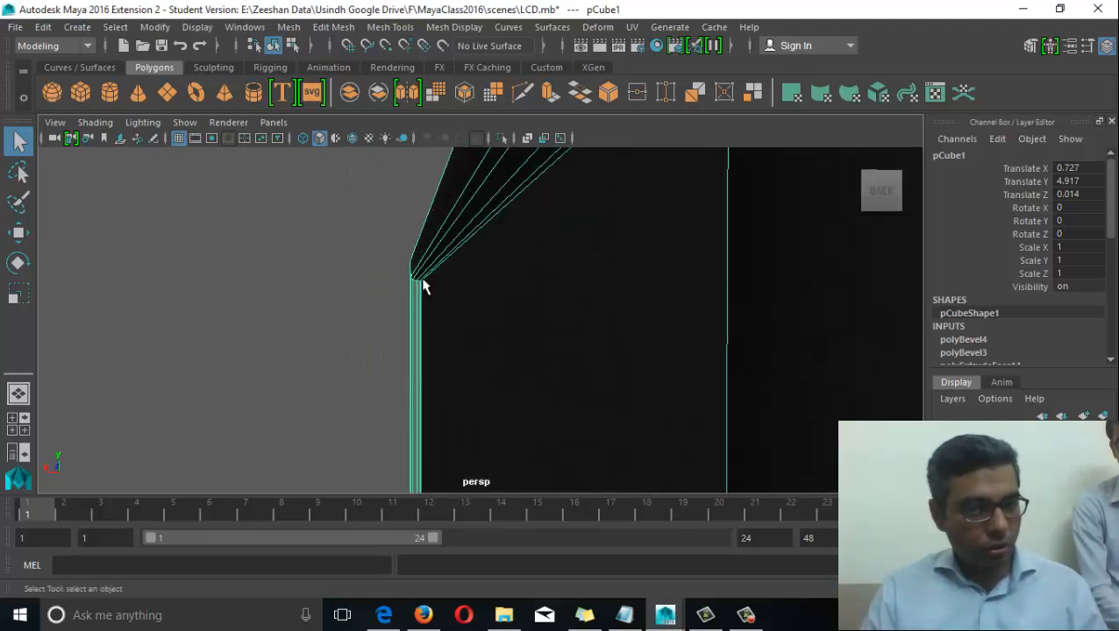
alt+drag(474, 282, 436, 314)
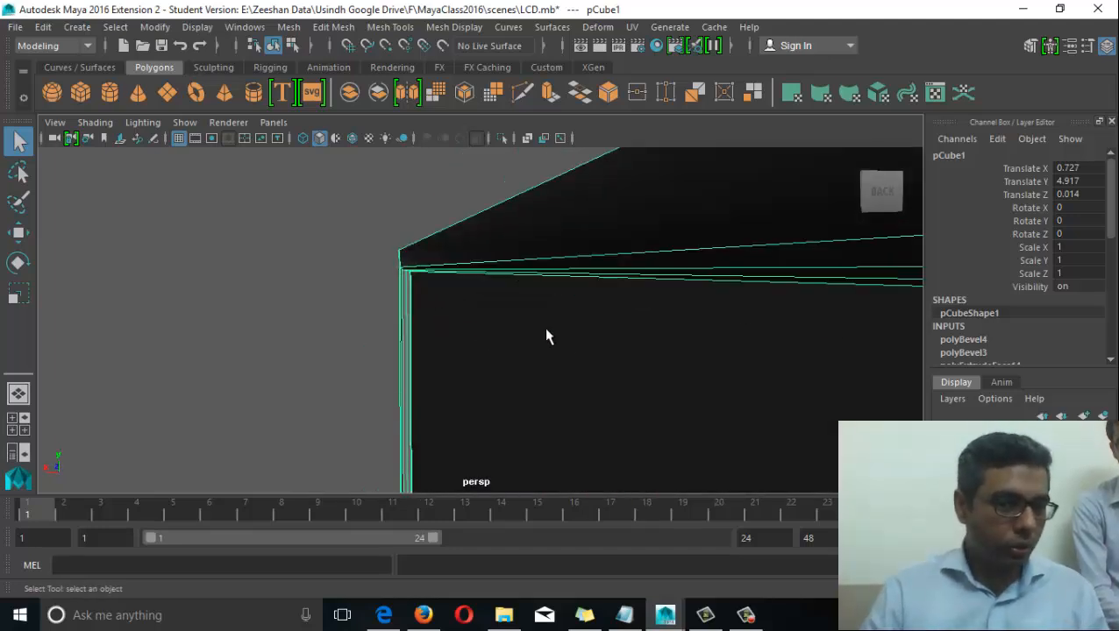
alt+drag(545, 335, 515, 363)
alt+drag(580, 372, 391, 338)
alt+drag(440, 369, 183, 149)
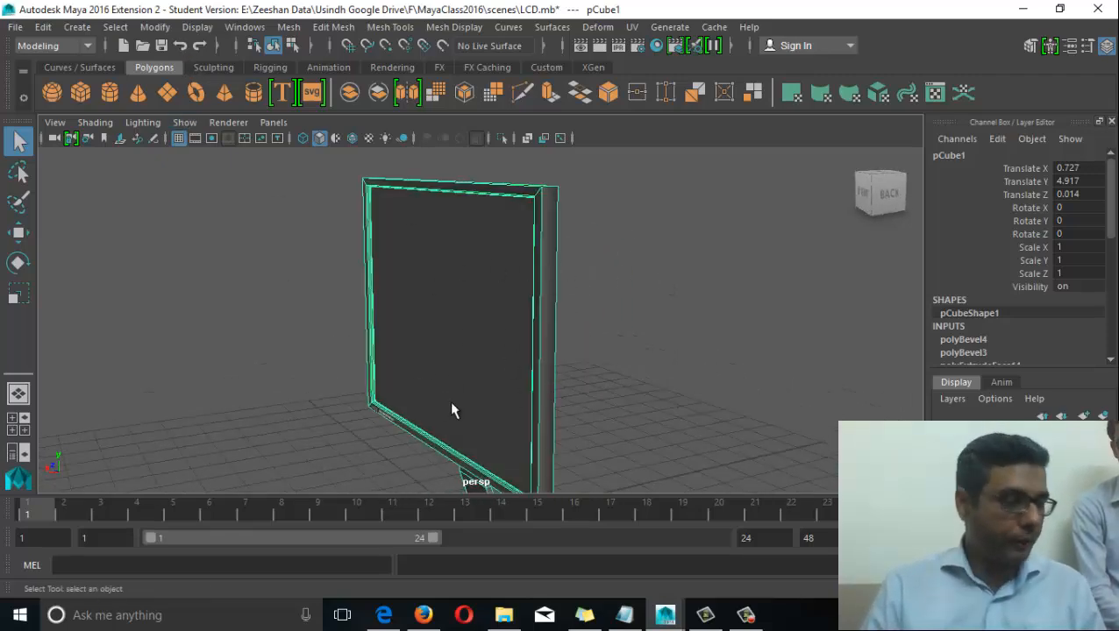
alt+drag(522, 360, 436, 299)
In Face mode, select the monitor's rear frame, centre back and neck faces
right_drag(436, 299, 448, 203)
click(464, 257)
alt+drag(557, 326, 414, 322)
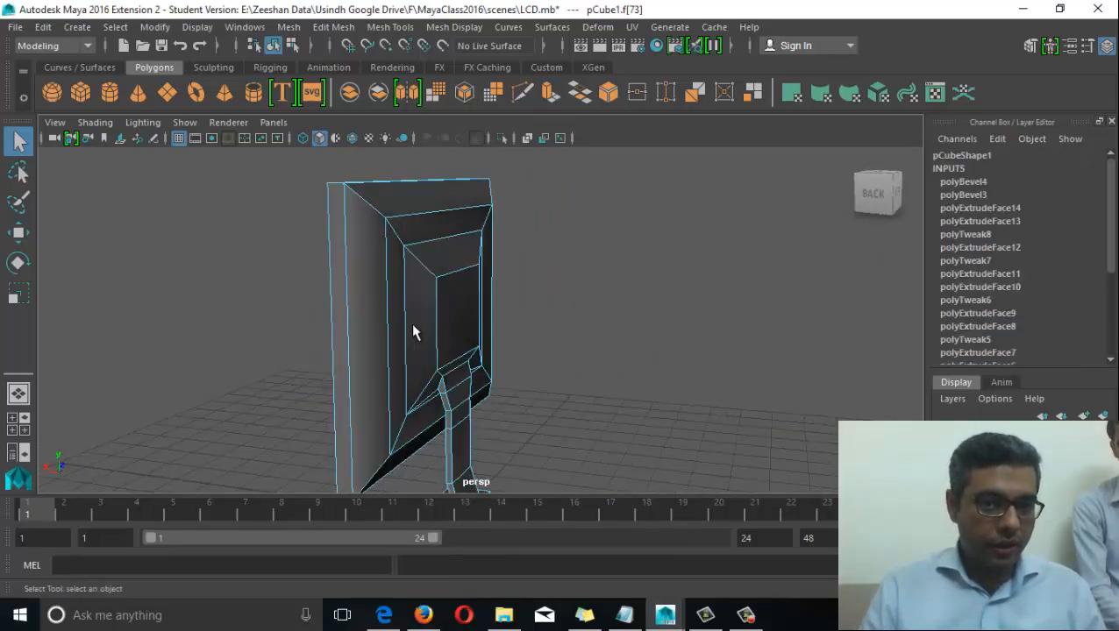
click(415, 322)
click(445, 321)
click(463, 394)
click(464, 436)
Return to Object Mode and orbit toward the monitor's front
alt+drag(454, 440, 472, 386)
right_drag(445, 326, 521, 133)
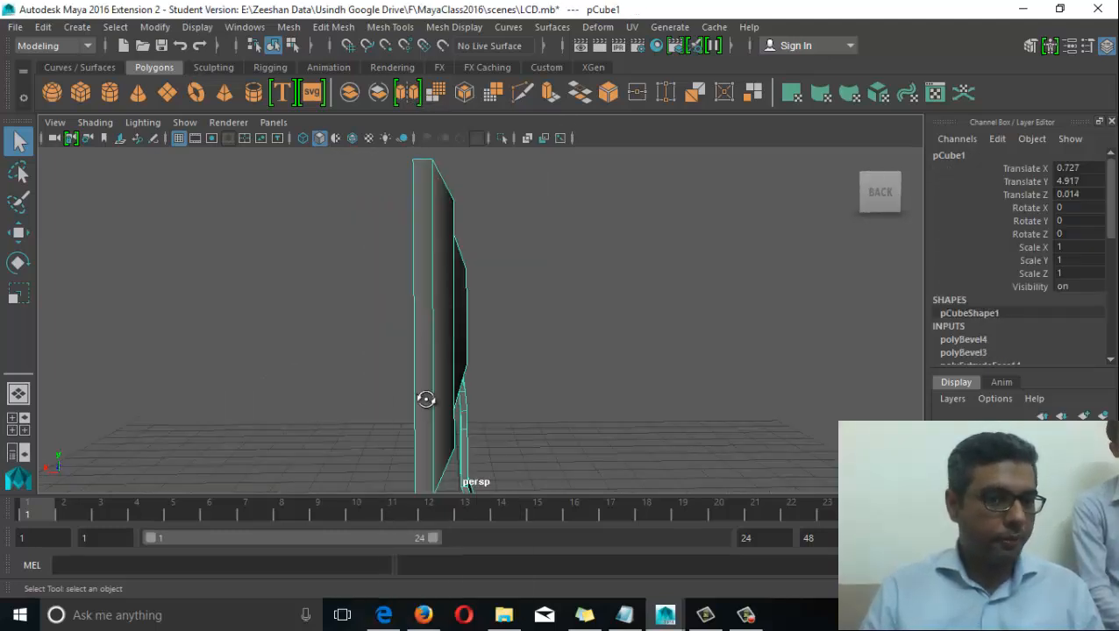
alt+drag(424, 398, 419, 342)
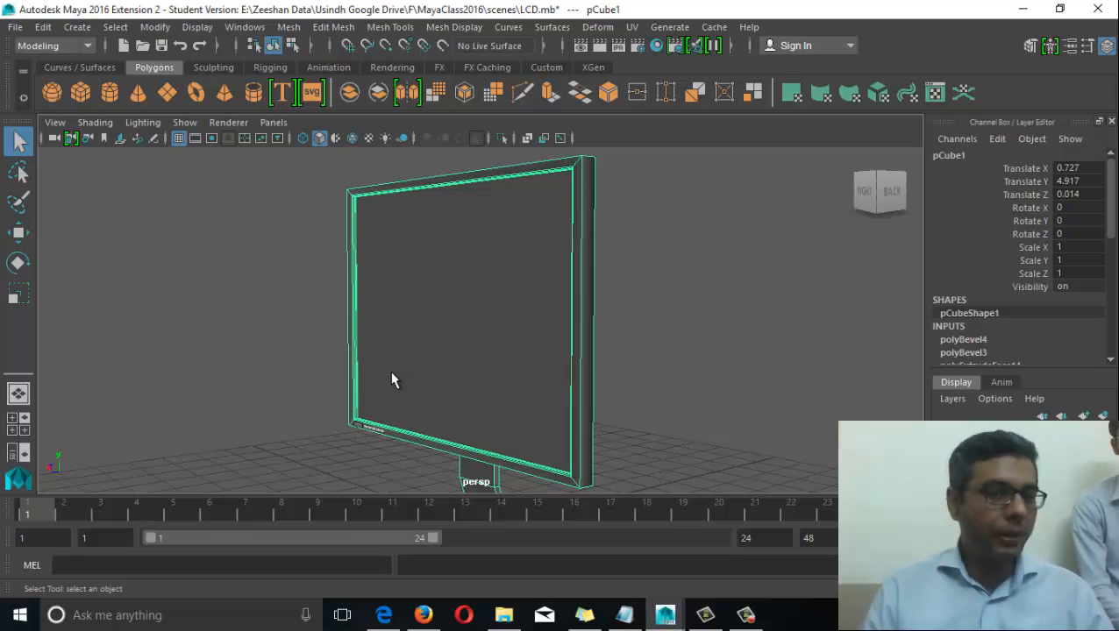
alt+drag(562, 392, 424, 327)
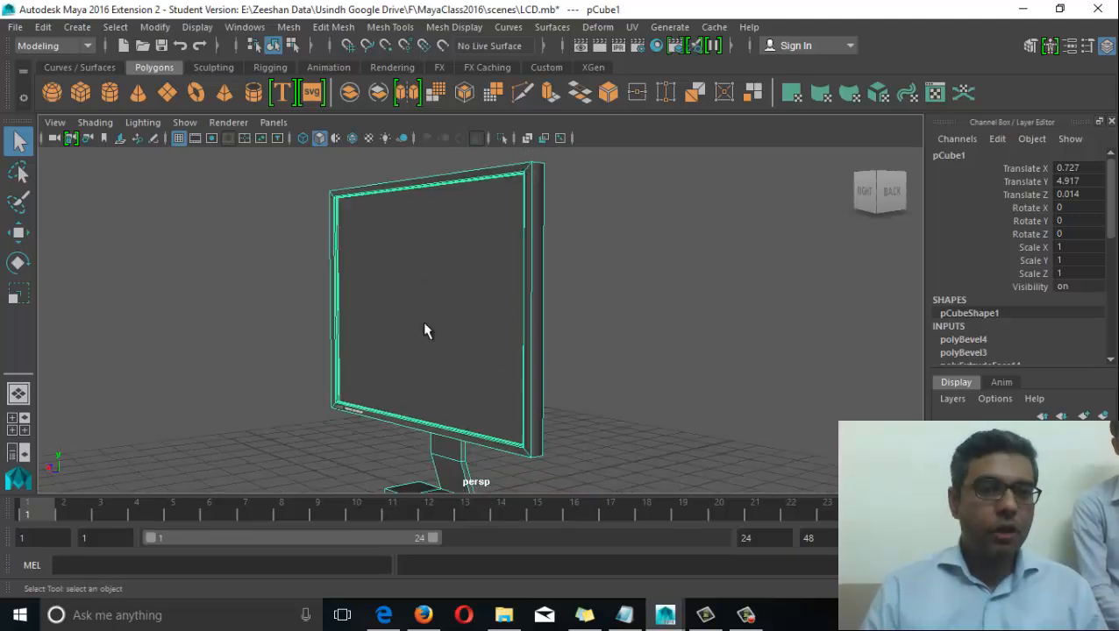
Open Windows > Rendering Editors > Hypershade, move it right, and orbit around the monitor
click(245, 26)
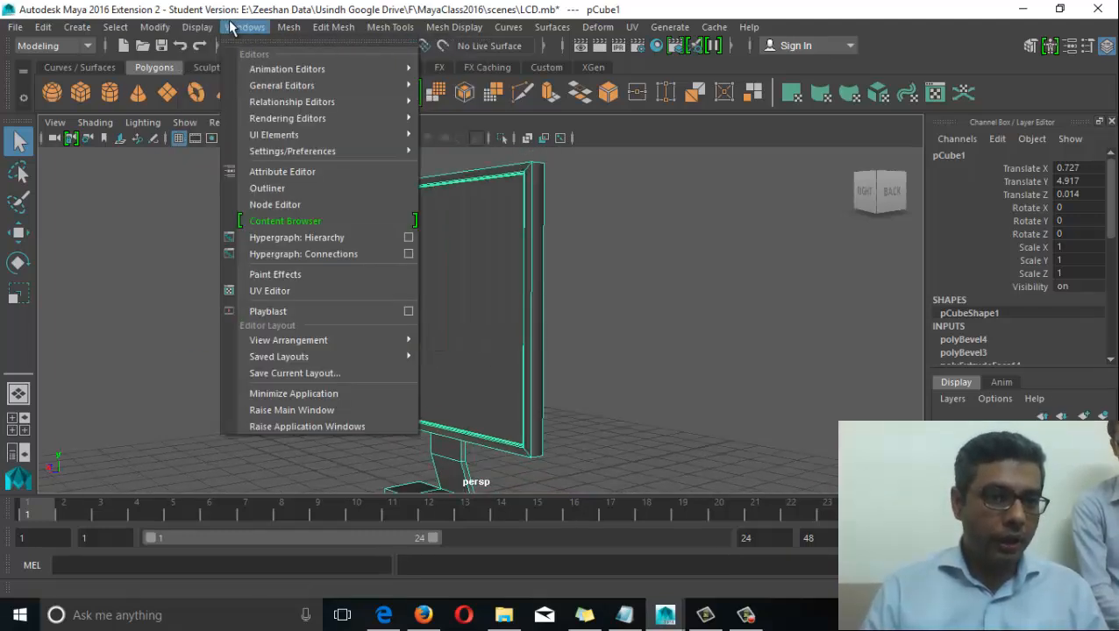
mouse_move(330, 101)
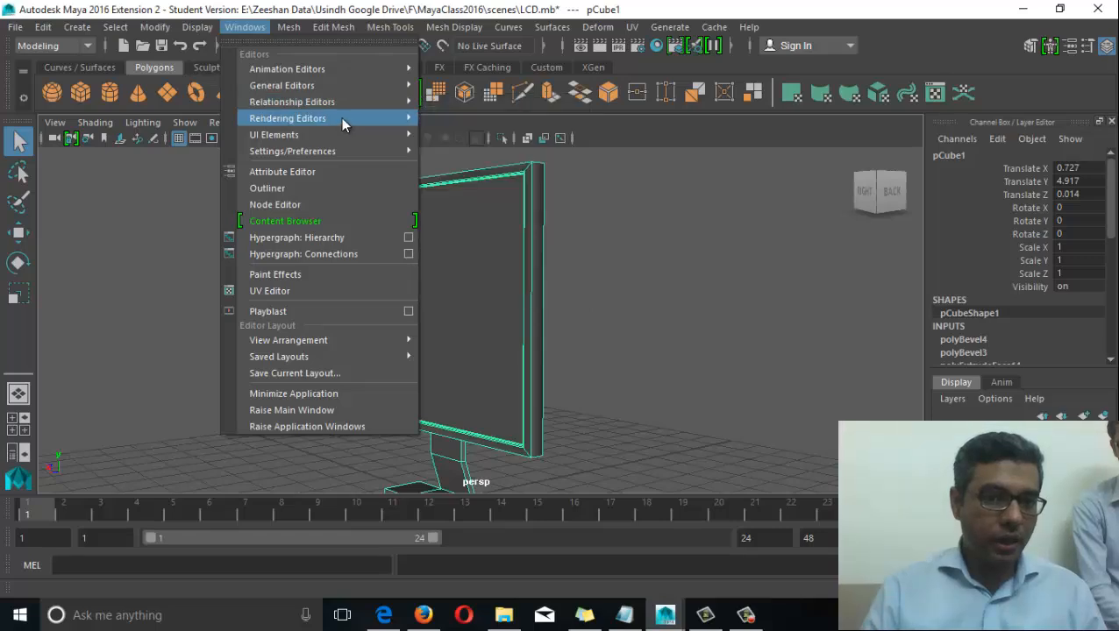
click(503, 168)
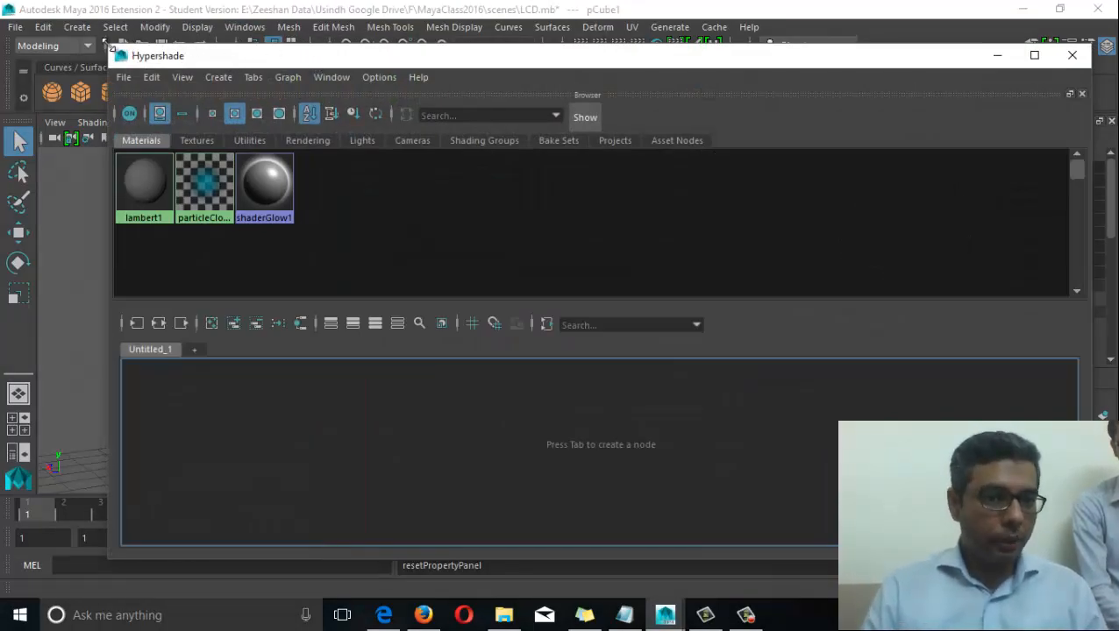
drag(166, 55, 586, 98)
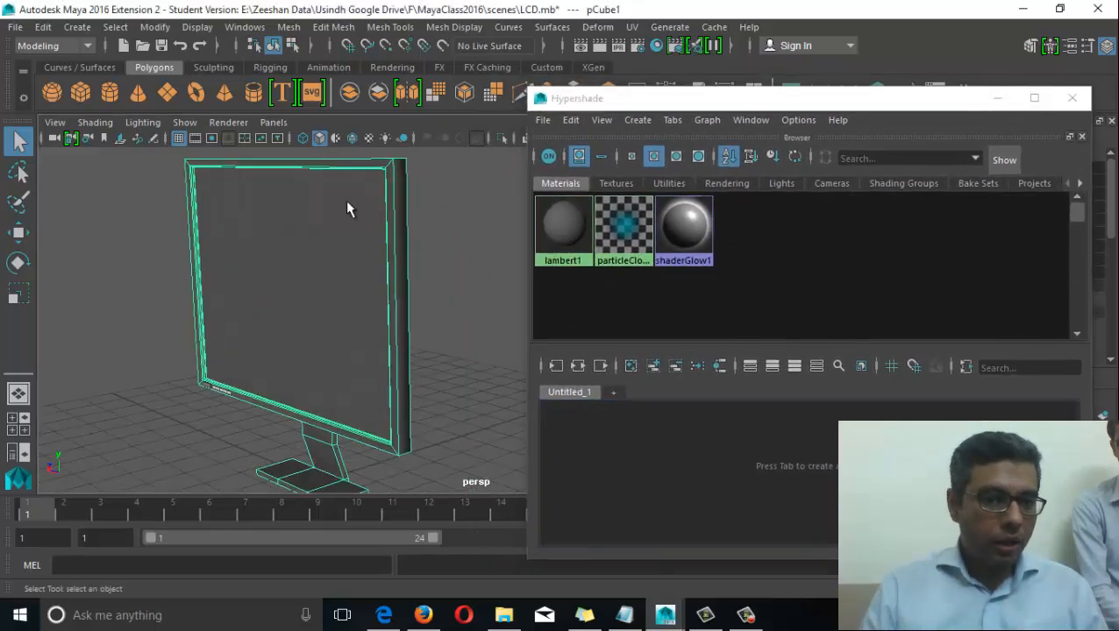
alt+drag(347, 208, 332, 317)
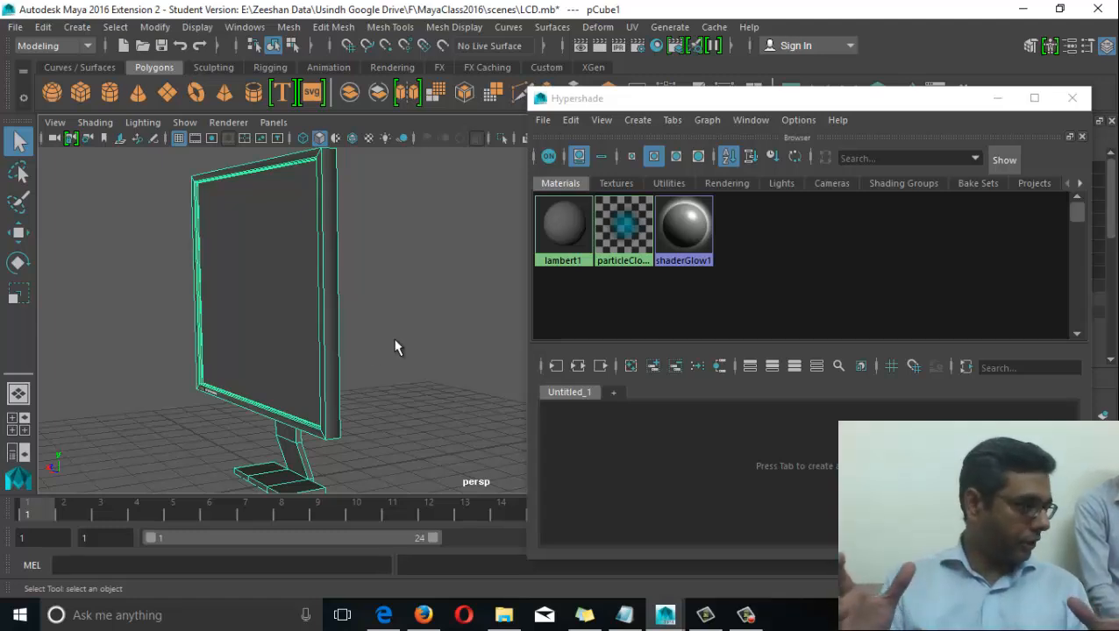
alt+drag(318, 305, 336, 222)
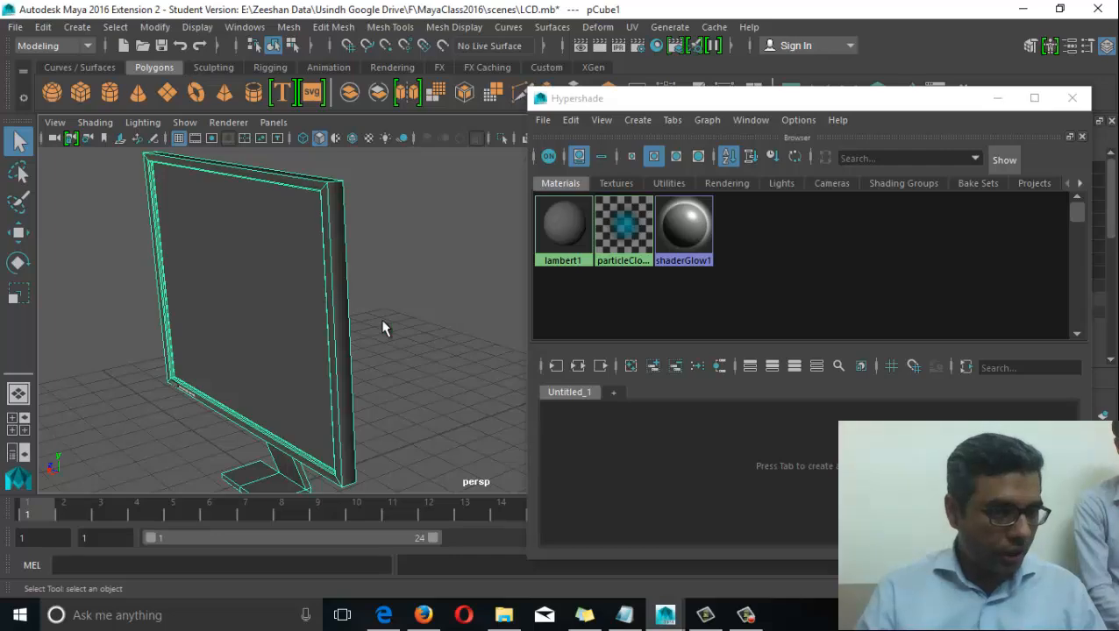
alt+drag(383, 329, 414, 309)
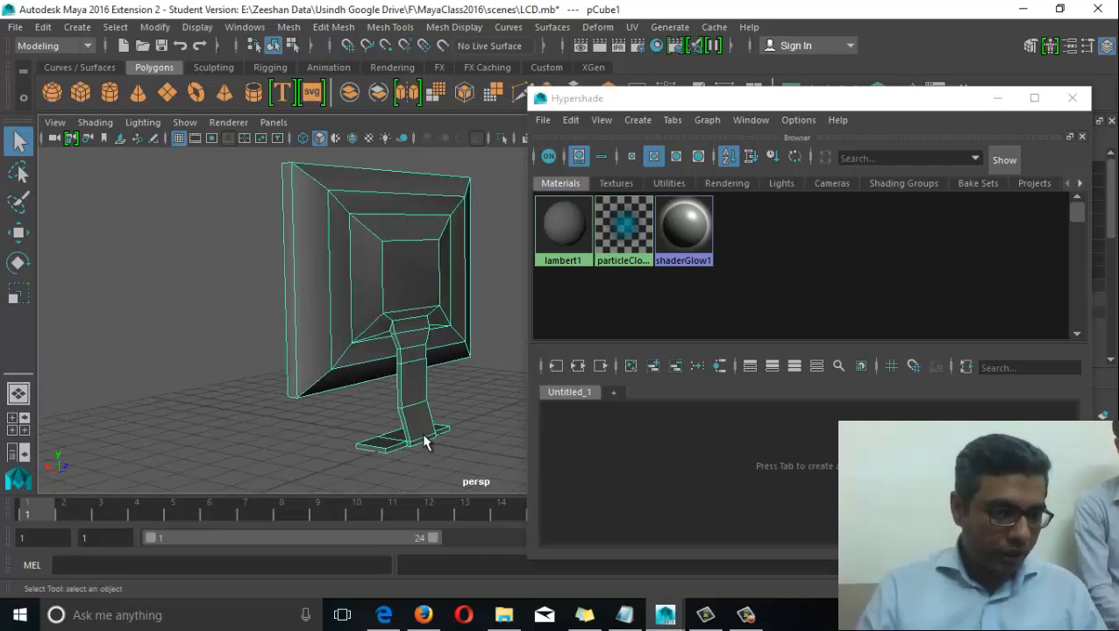
alt+drag(425, 443, 474, 459)
alt+drag(308, 463, 211, 379)
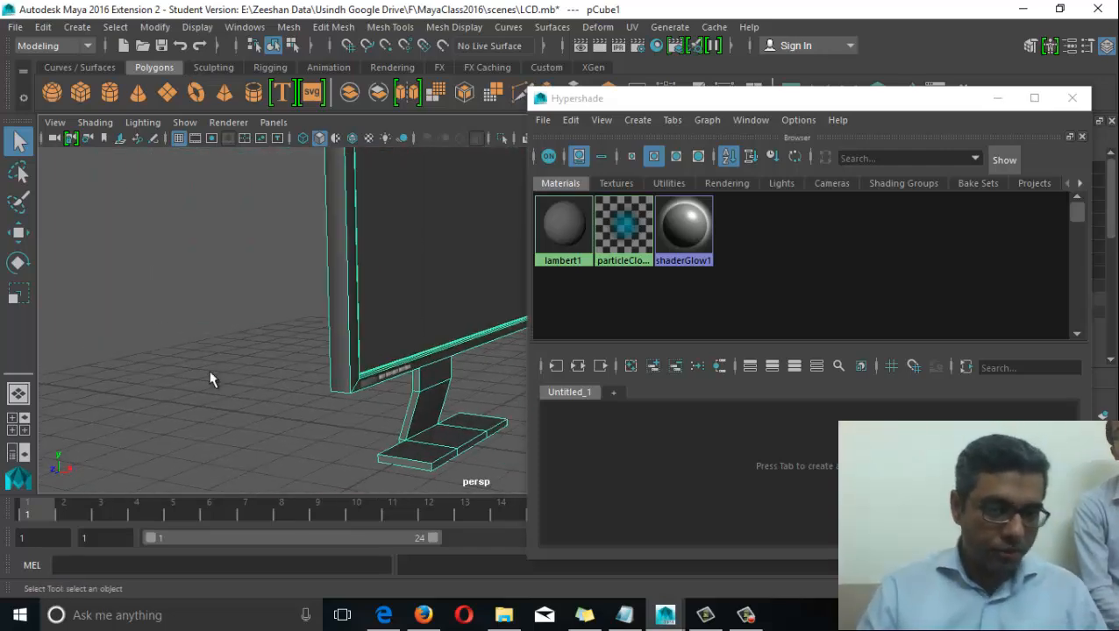
Select the button piece pCube4 under the screen and frame it with F
click(375, 383)
key(f)
alt+drag(362, 397, 277, 403)
alt+middle_drag(513, 412, 330, 383)
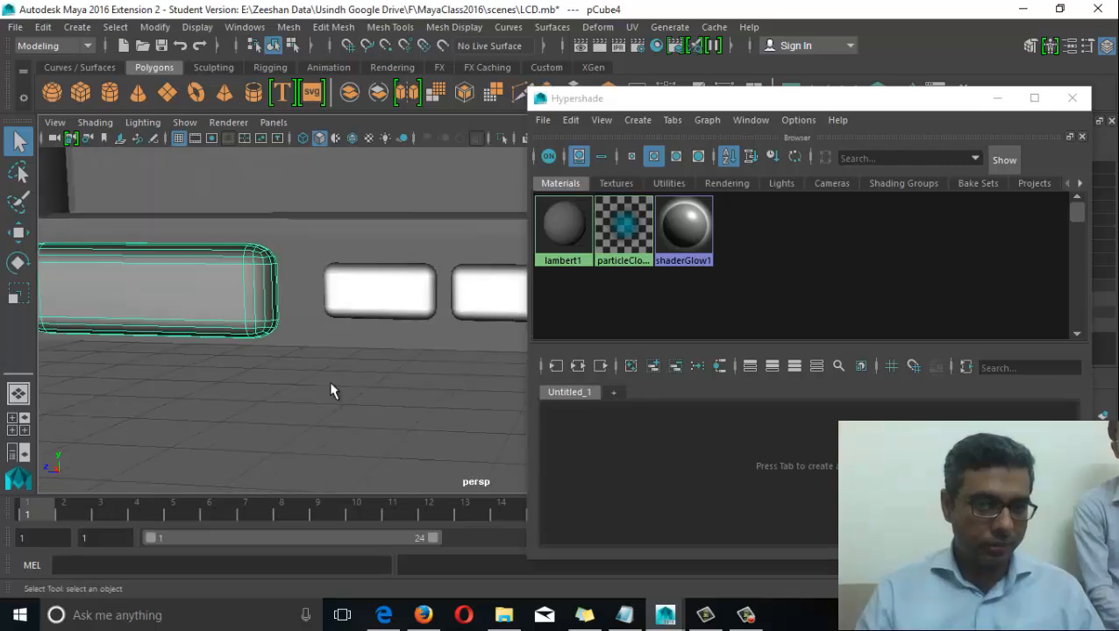
alt+right_drag(330, 383, 62, 311)
alt+middle_drag(517, 320, 329, 399)
Reselect the monitor body pCube1 and pull back to frame the whole monitor
click(327, 352)
alt+right_drag(513, 372, 271, 320)
alt+middle_drag(272, 320, 2, 390)
alt+right_drag(484, 337, 403, 302)
alt+middle_drag(403, 302, 323, 344)
alt+drag(323, 345, 289, 340)
alt+middle_drag(289, 340, 289, 273)
alt+right_drag(289, 274, 337, 279)
Dock the Create panel inside the Hypershade window
click(756, 122)
mouse_move(799, 122)
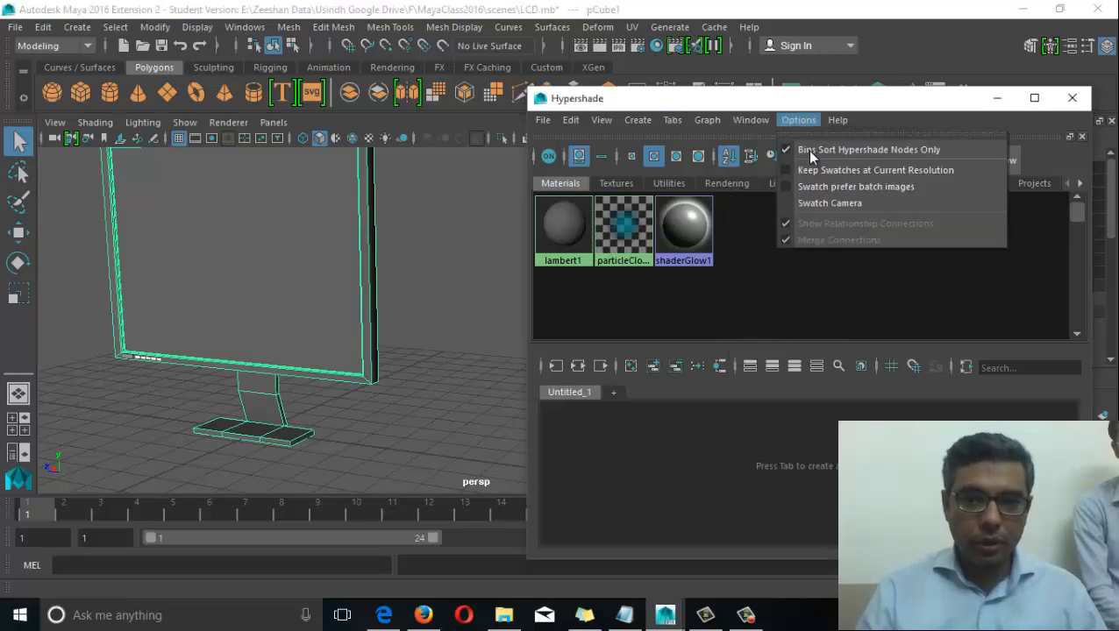
mouse_move(750, 120)
click(815, 198)
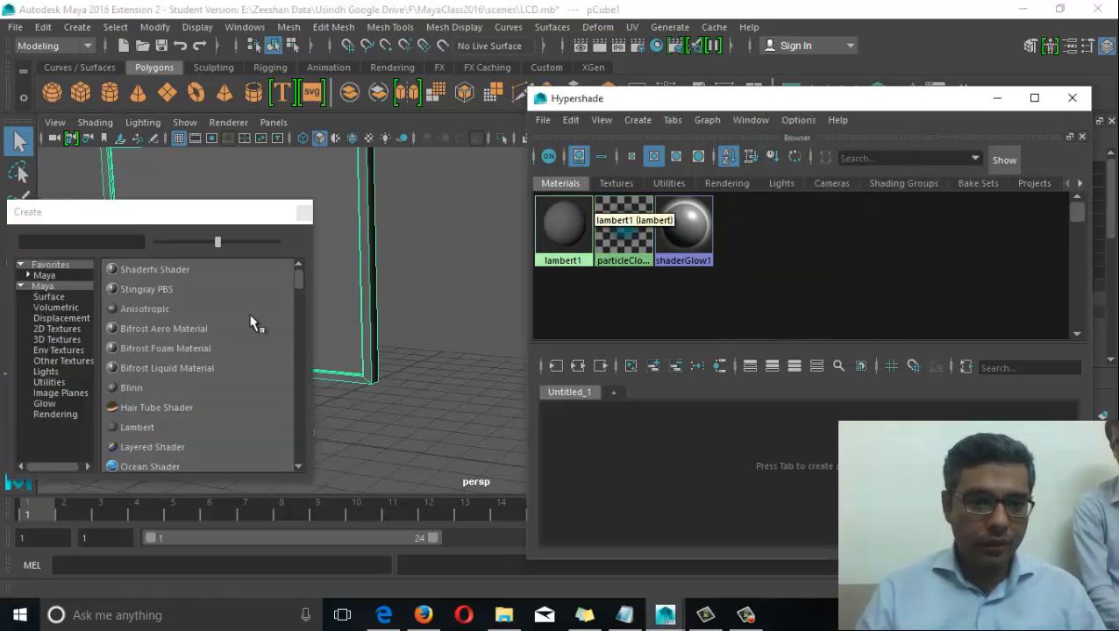
drag(136, 213, 624, 81)
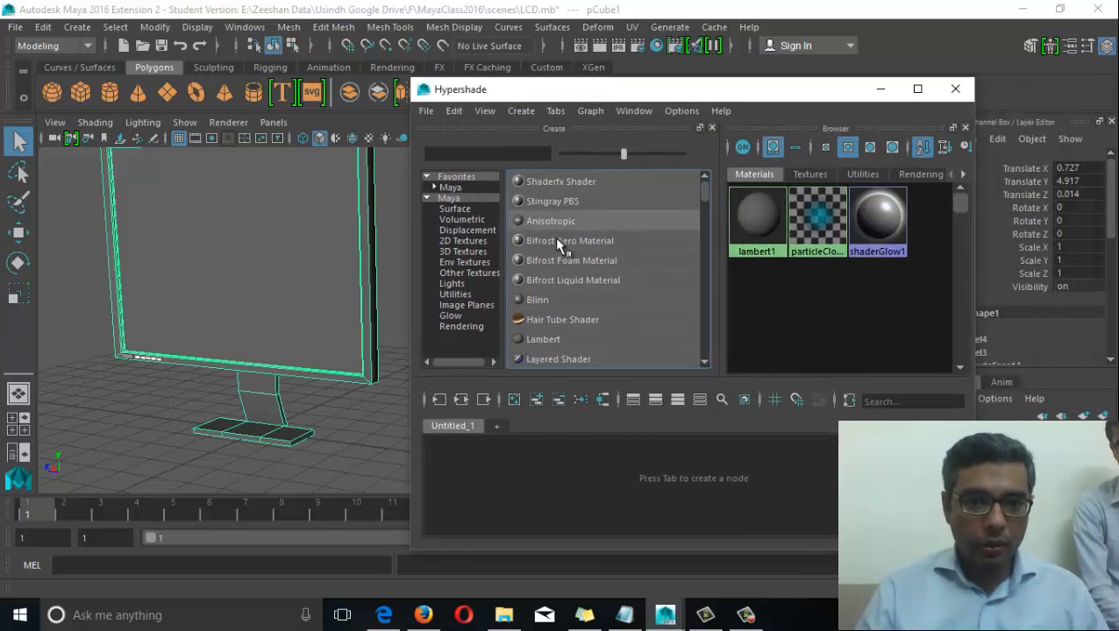
Create a Blinn material, blinn1, and select it in the node graph
click(538, 299)
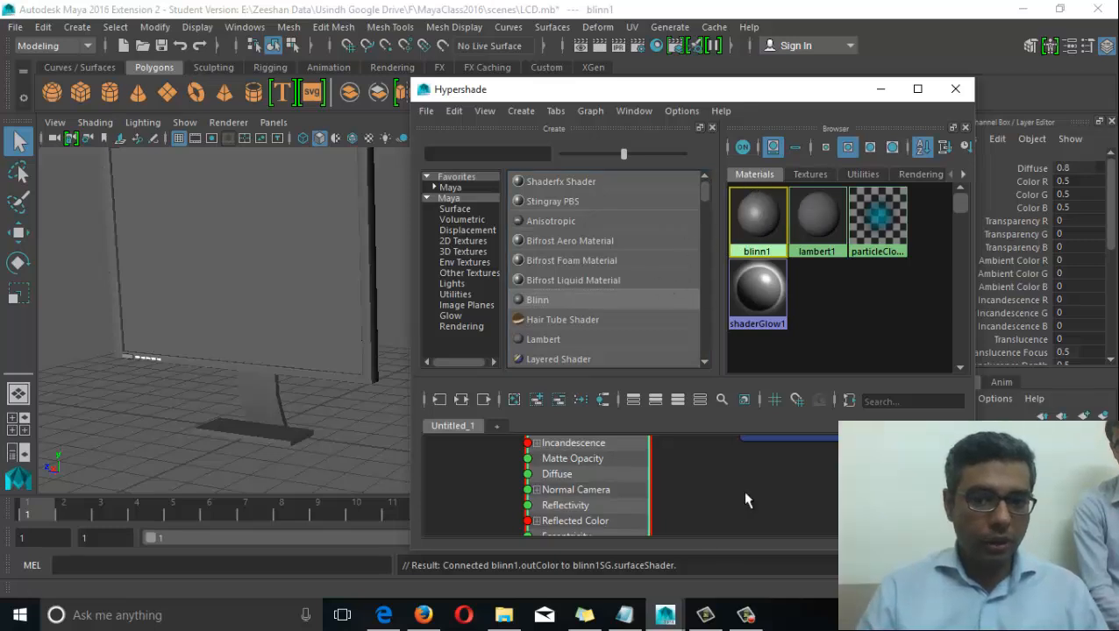
alt+middle_drag(772, 441, 751, 500)
scroll(751, 500, down, 3)
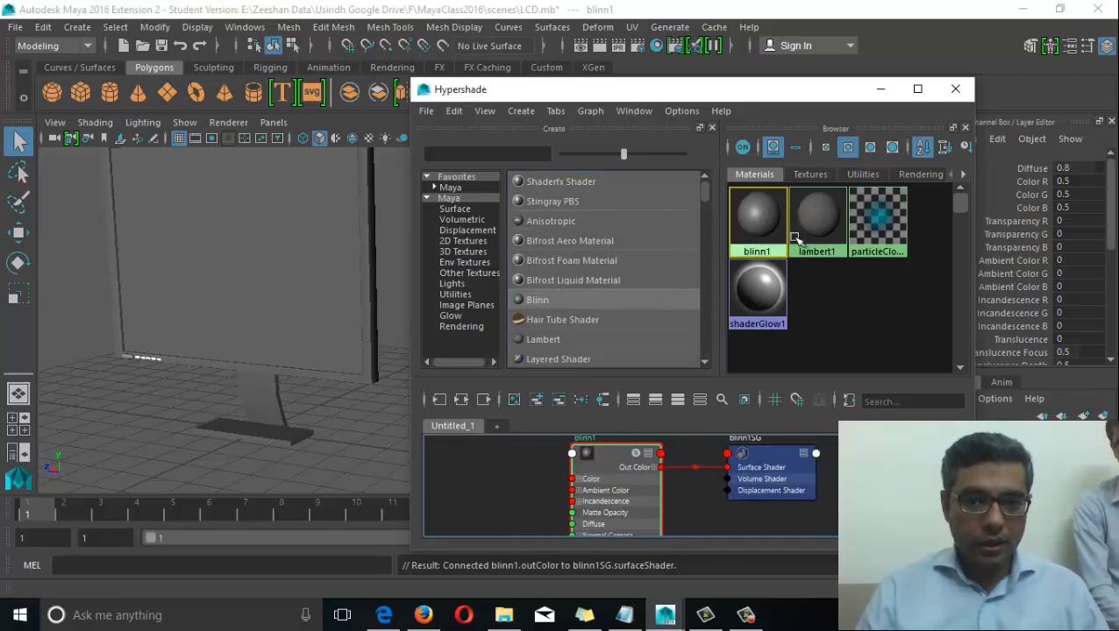
click(758, 213)
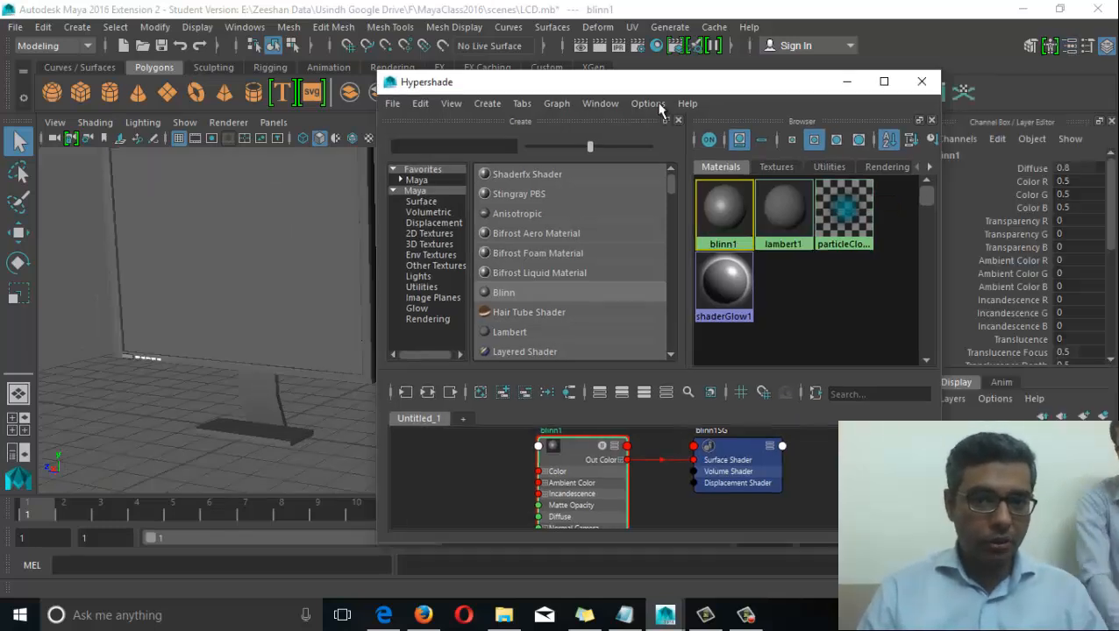
Dock blinn1's Property Editor at the upper right of a maximized Hypershade
click(603, 105)
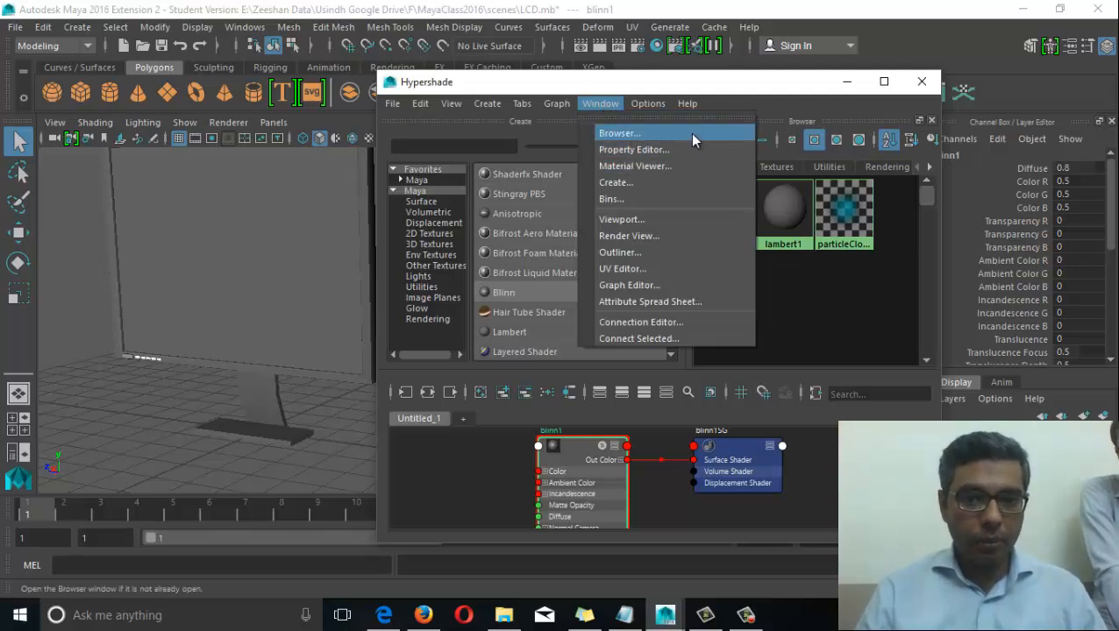
click(664, 149)
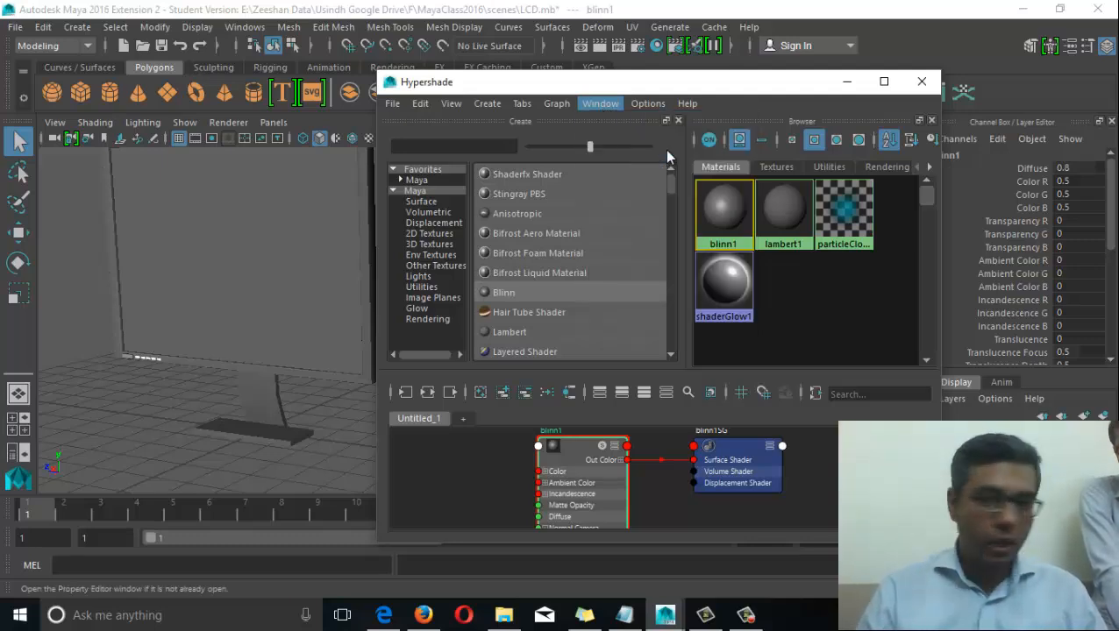
drag(462, 229, 717, 382)
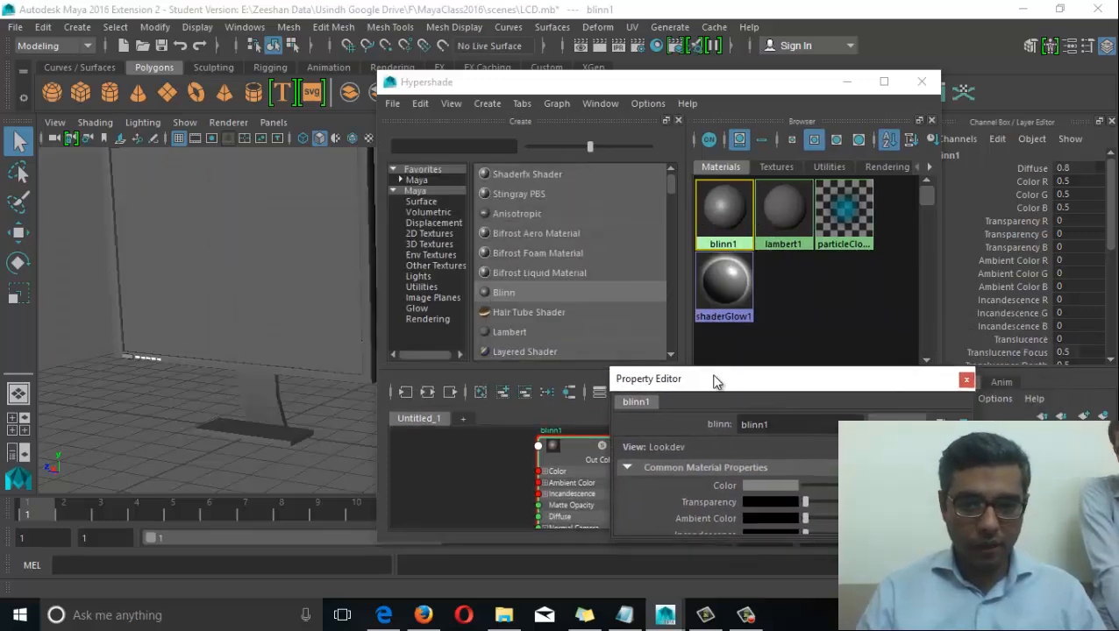
click(884, 81)
drag(800, 397, 1043, 79)
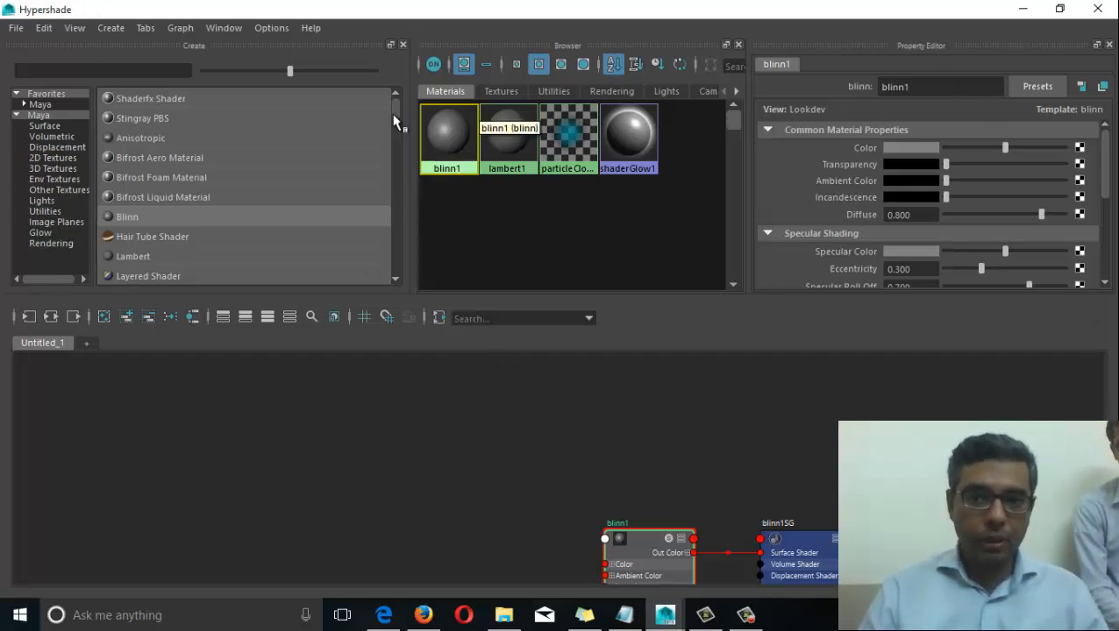
Change the material name from blinn1 to LCDScreen_MT in the Property Editor
double_click(936, 87)
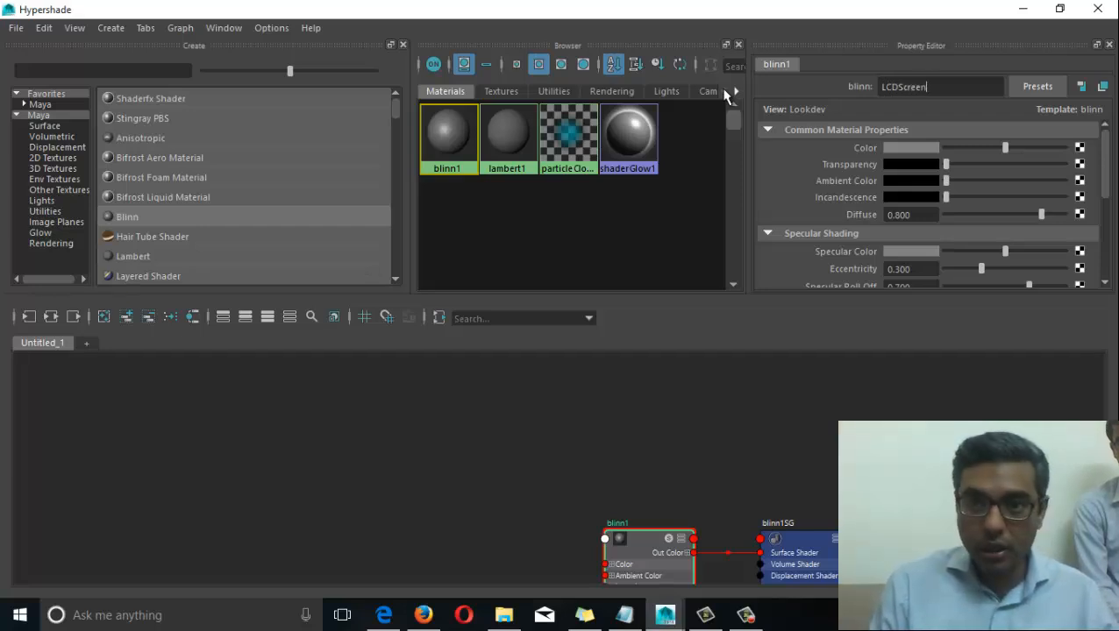
text(LCDScreen_MT)
key(Return)
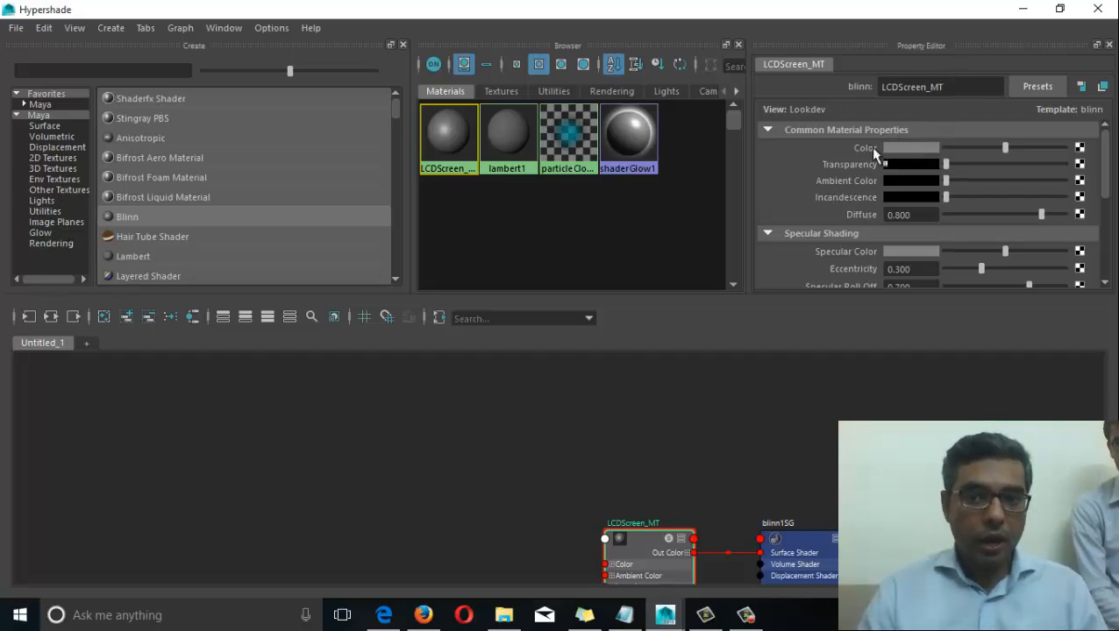
Connect a File texture to the material's Color and preview images in the default folder
click(1079, 149)
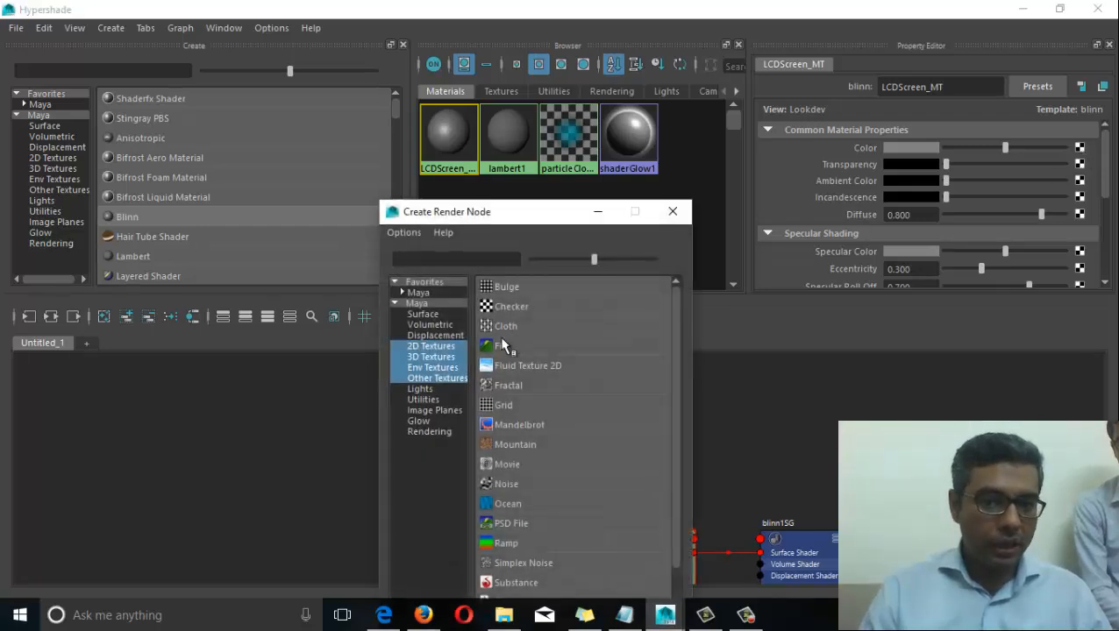
click(568, 346)
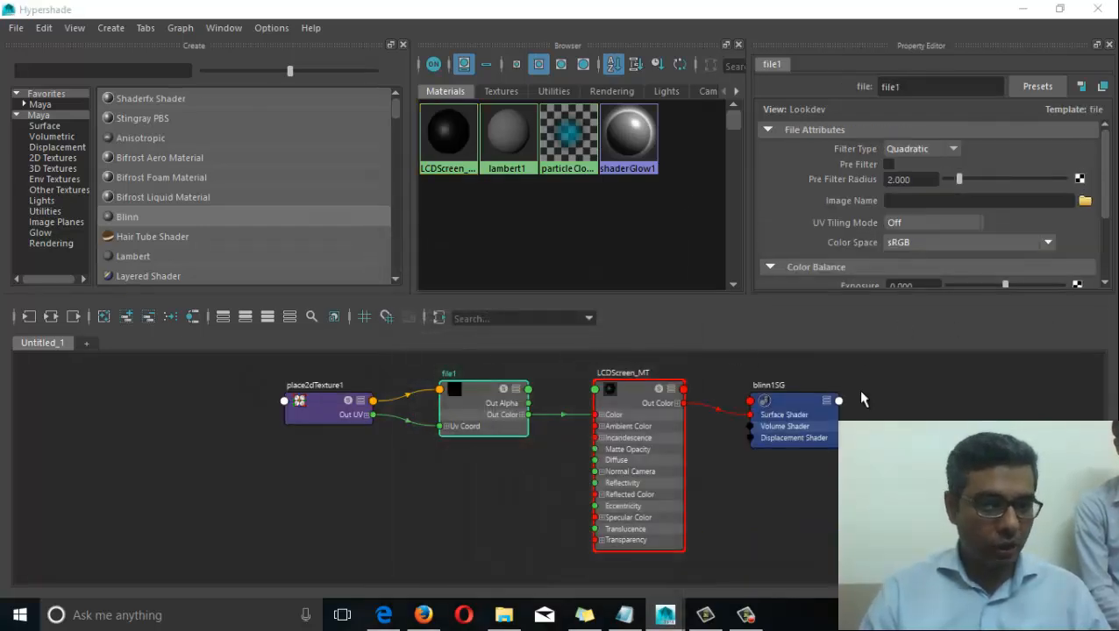
click(1085, 199)
click(307, 182)
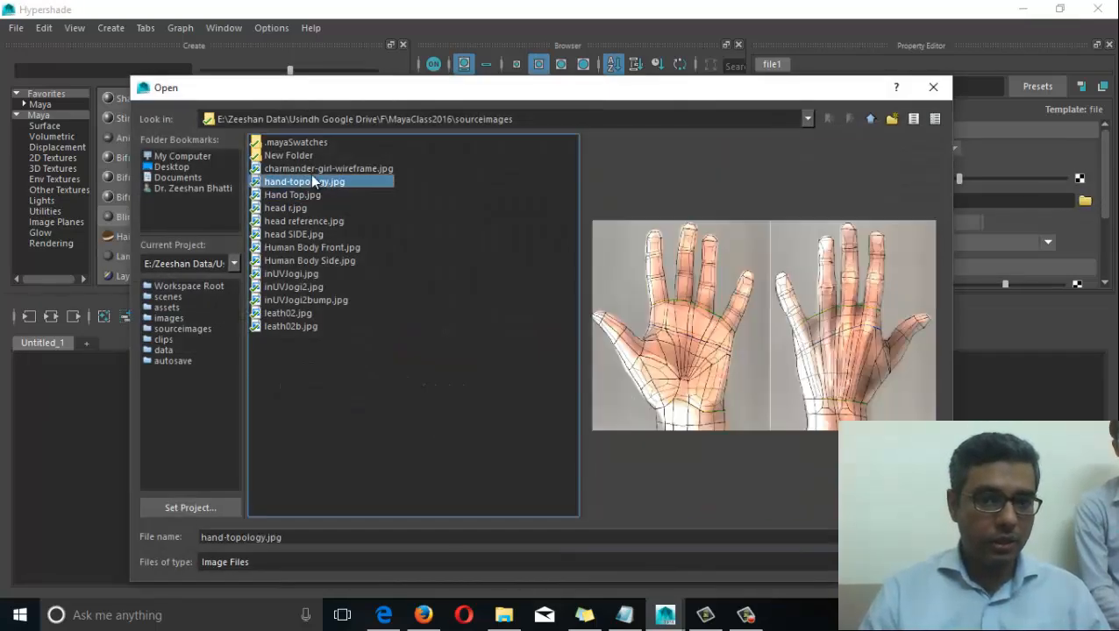
click(315, 169)
click(321, 194)
click(344, 168)
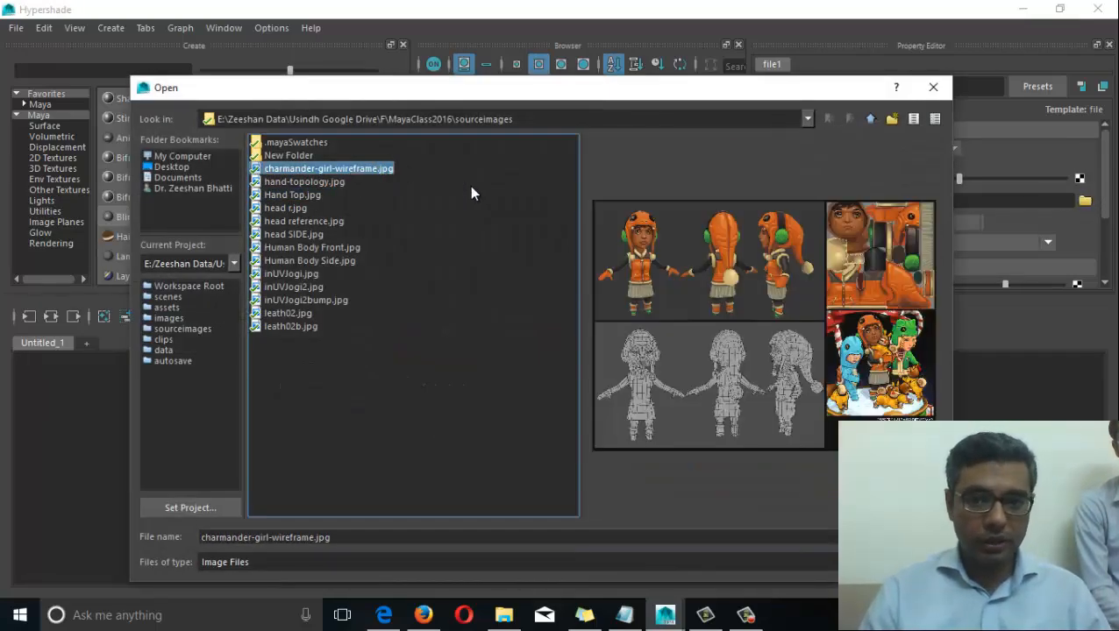
click(300, 316)
click(302, 327)
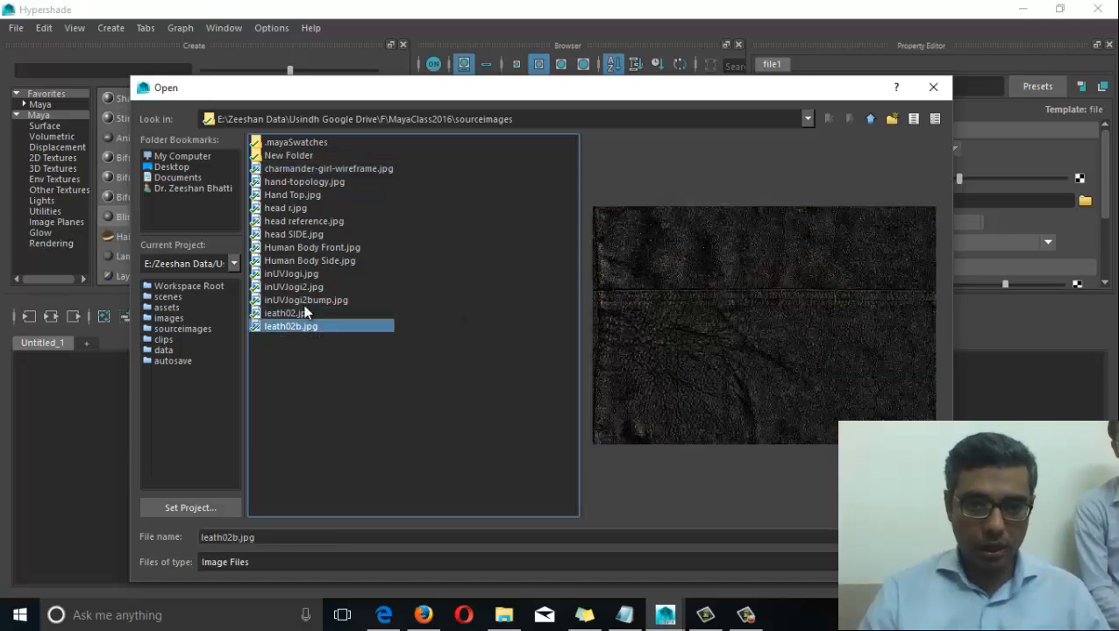
click(303, 300)
click(300, 287)
click(298, 273)
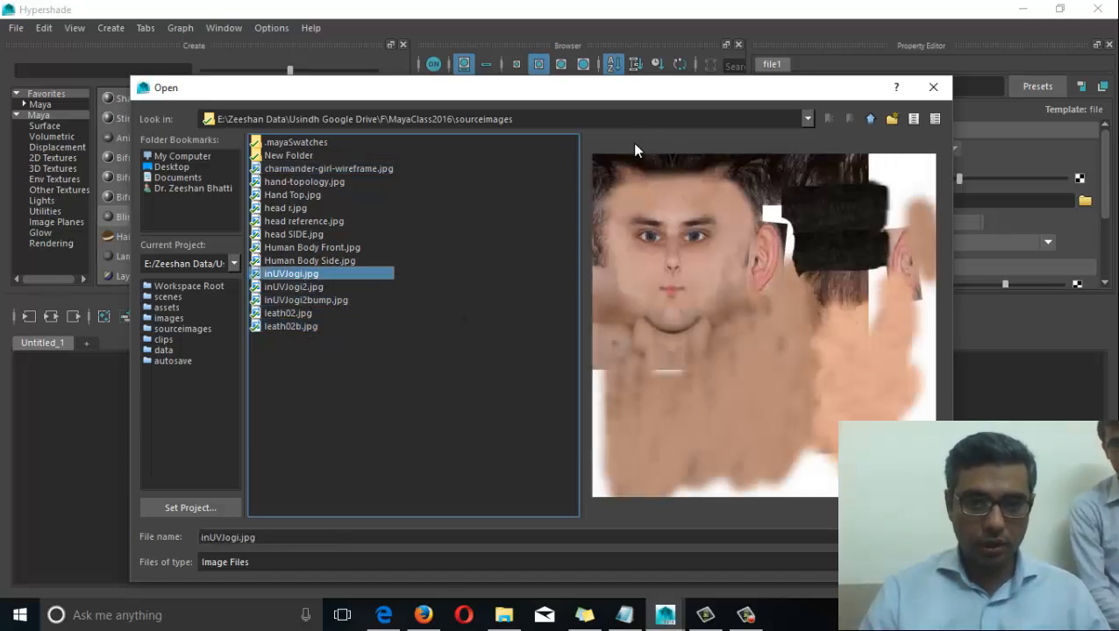
Navigate up to drive E and into the Maya Data Textures folder
click(870, 120)
click(871, 120)
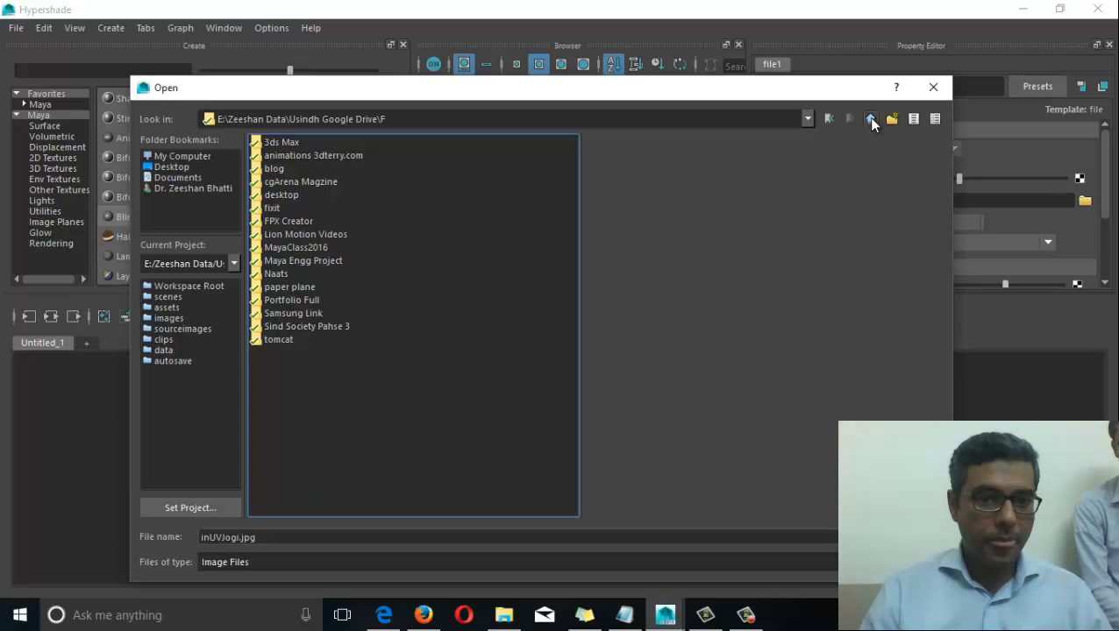
click(870, 120)
double_click(307, 208)
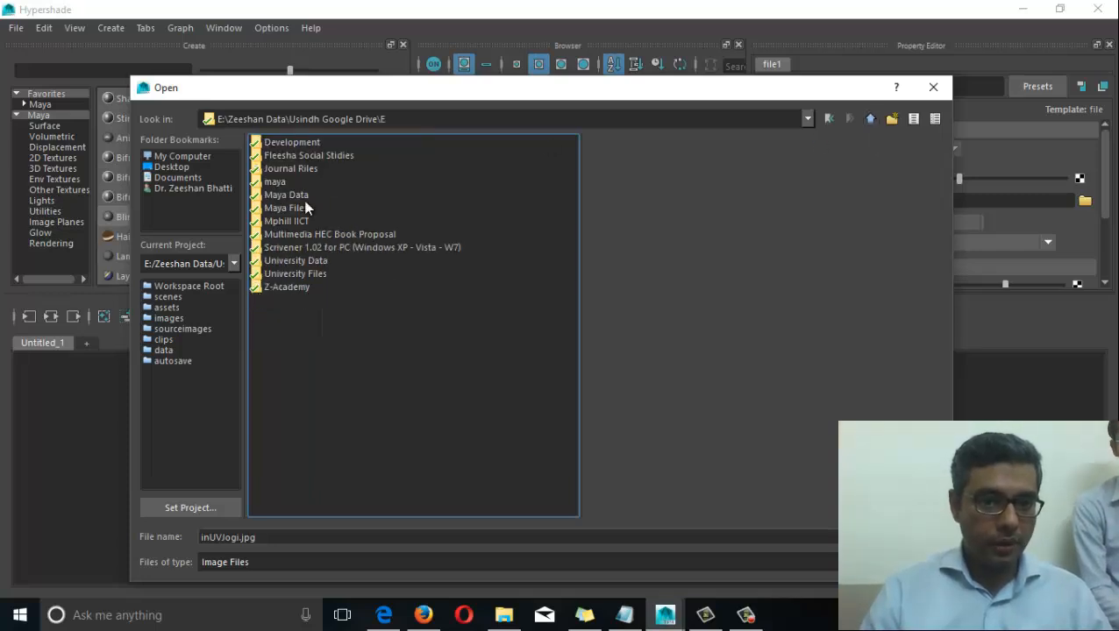
click(294, 196)
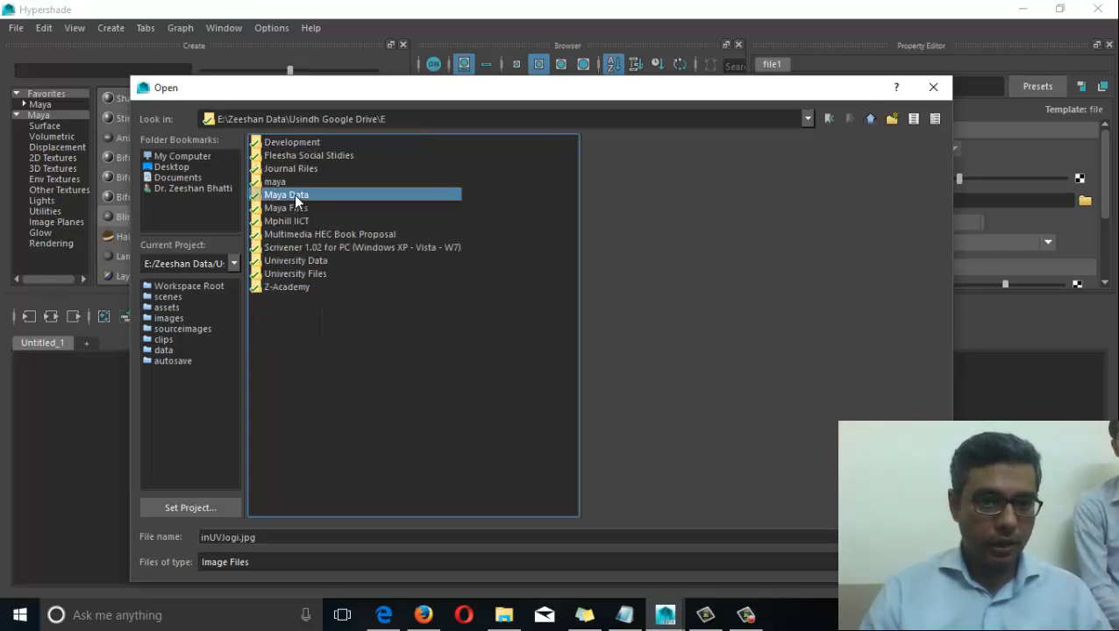
double_click(302, 198)
double_click(307, 205)
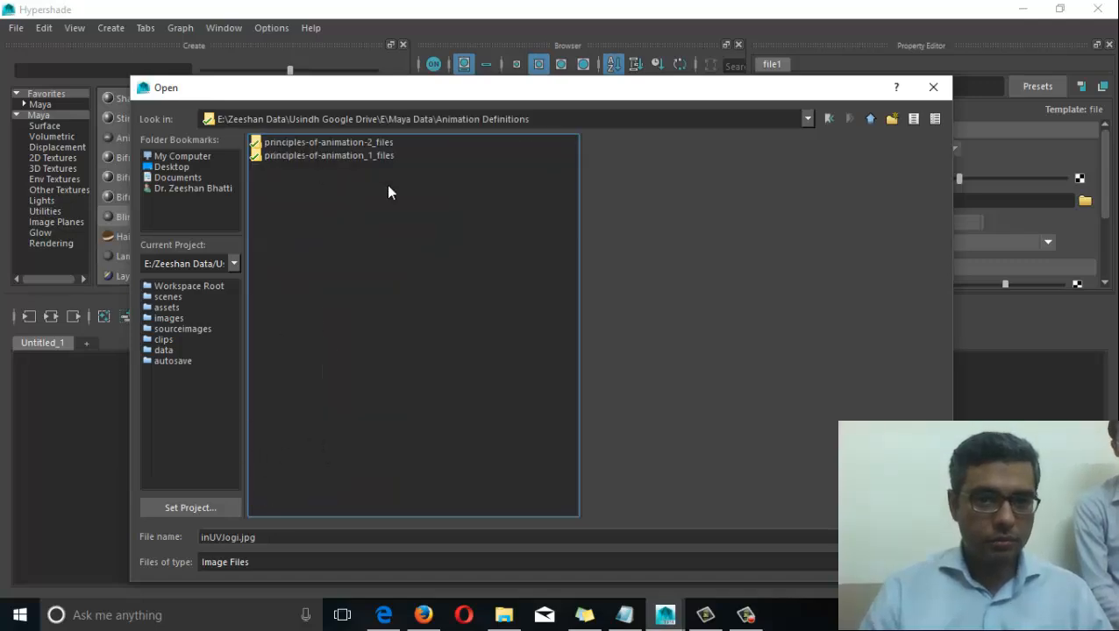
key(BackSpace)
double_click(290, 419)
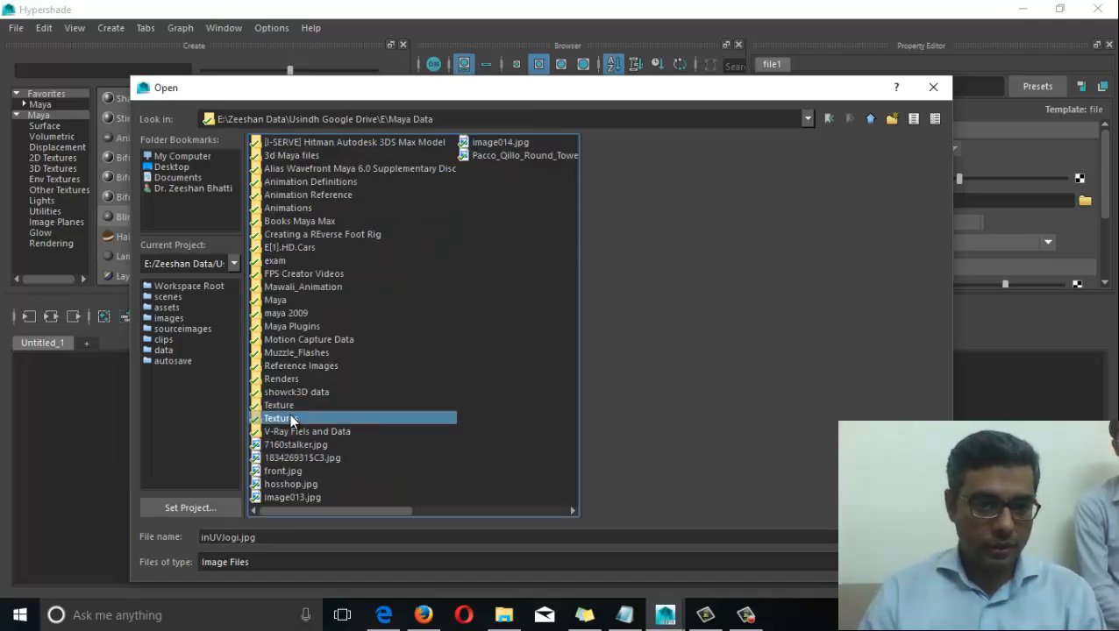
Preview the carpet, Sisal, Pad Foam, cardboard and ash wood textures, then return to Maya Data
drag(302, 391, 423, 484)
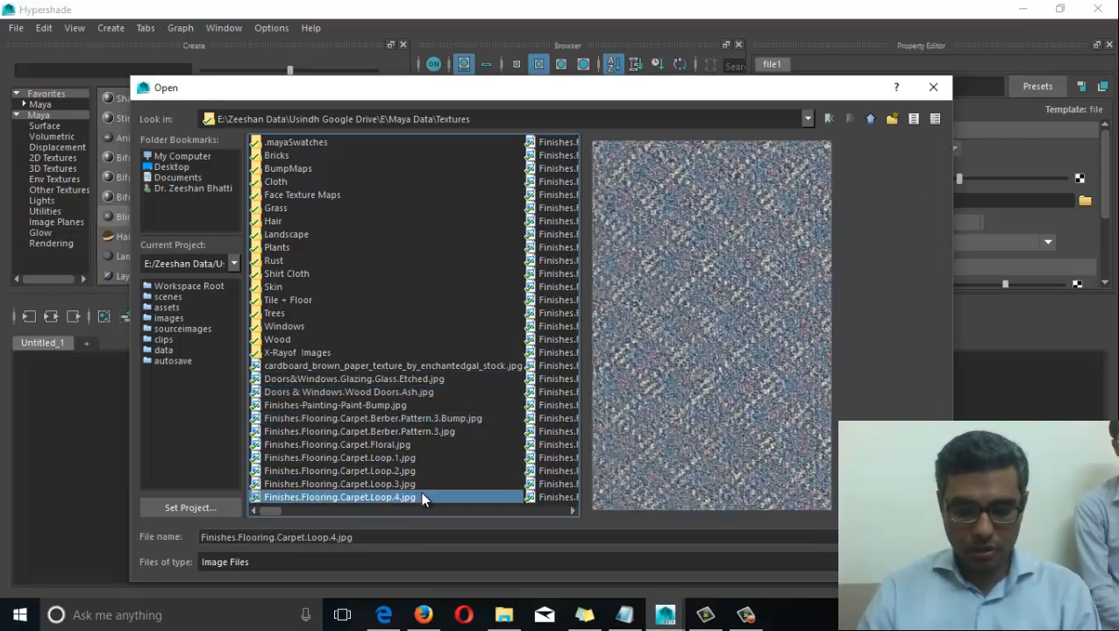
key(Right)
click(375, 376)
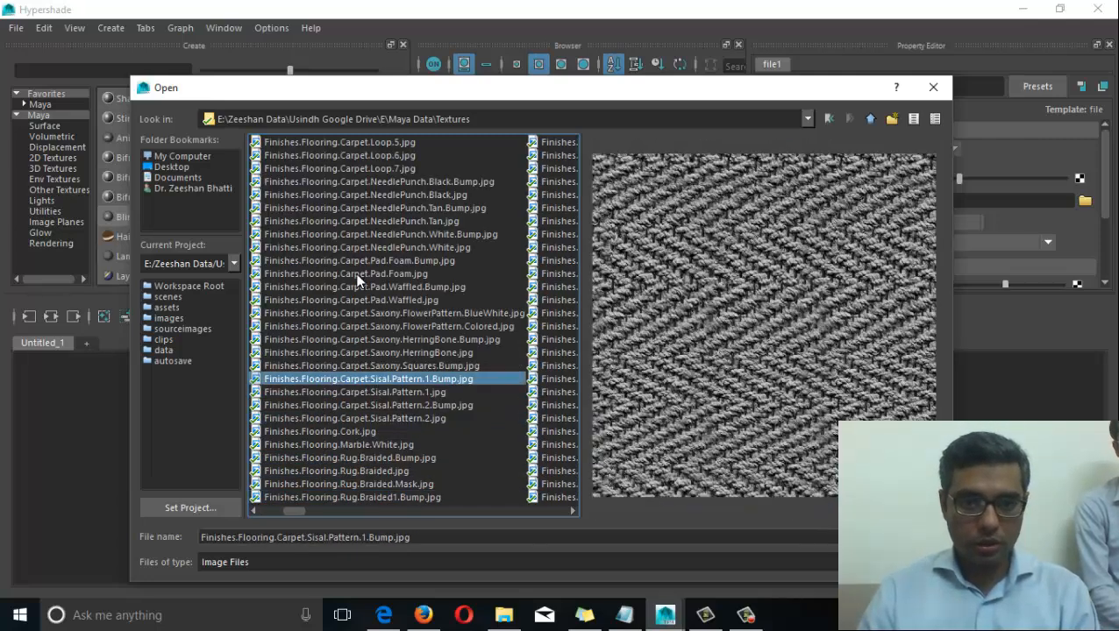
click(356, 259)
drag(378, 196, 499, 348)
key(Left)
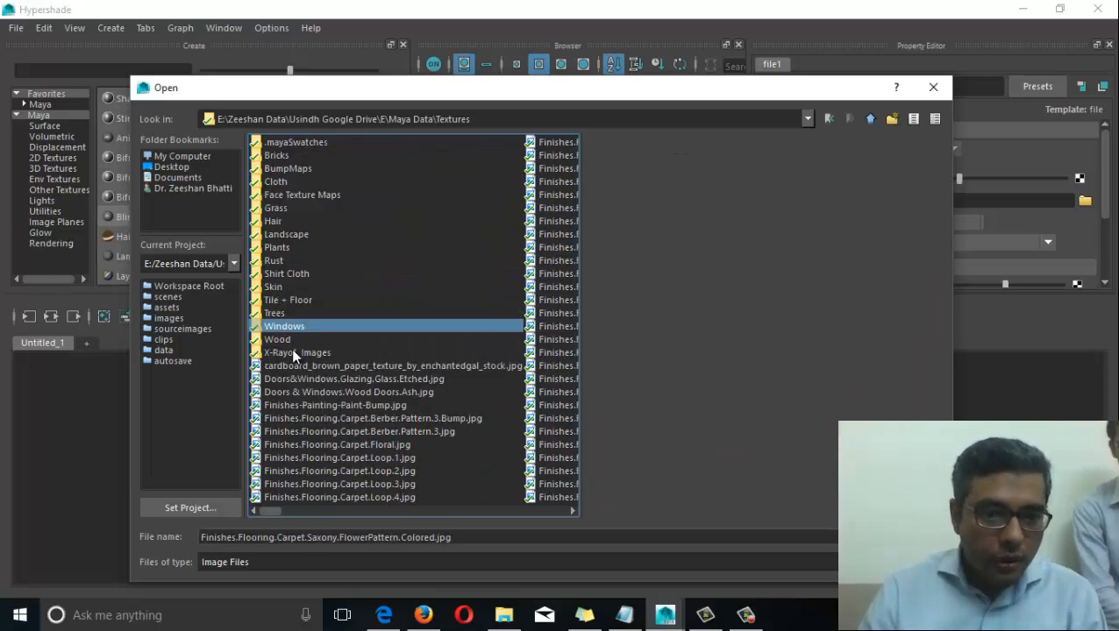
key(BackSpace)
double_click(287, 417)
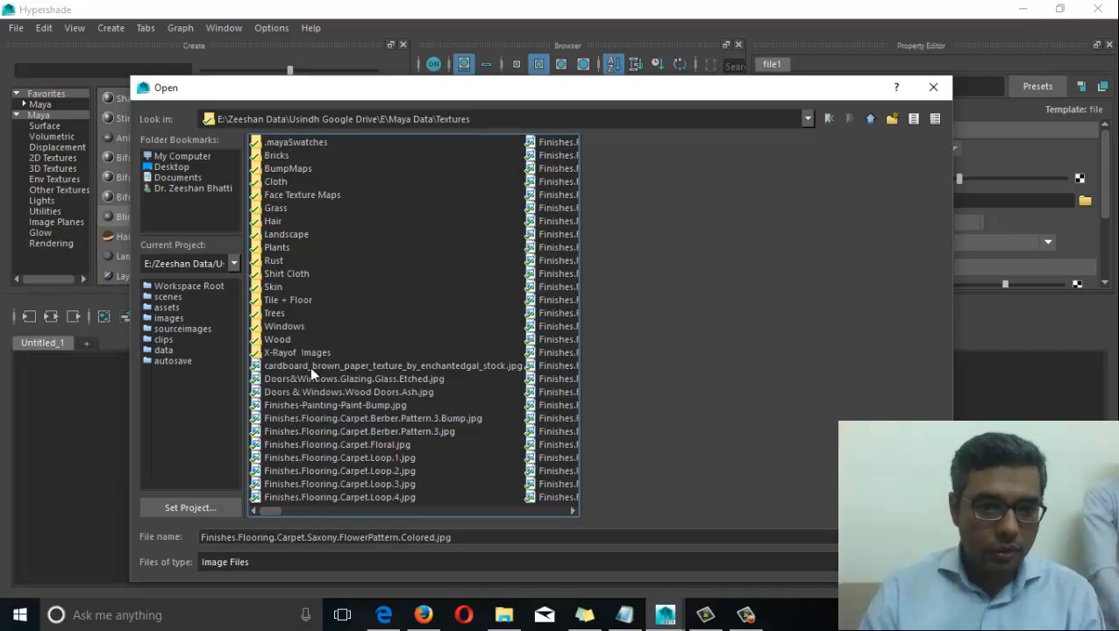
click(309, 366)
click(317, 392)
key(BackSpace)
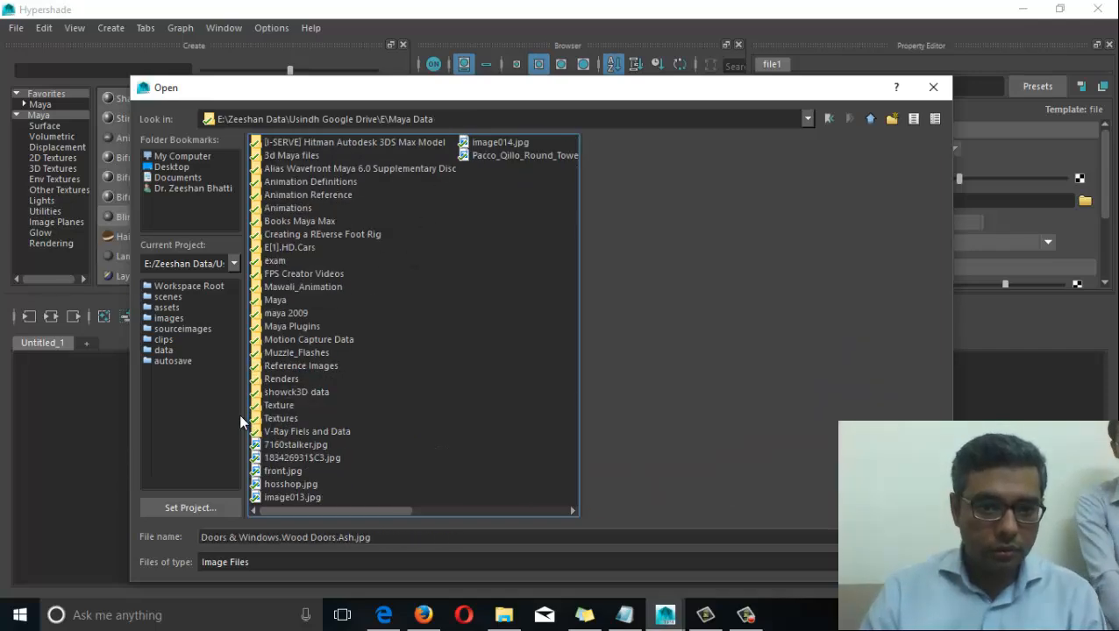
Open the Texture folder and load Asma-A-Shikoh.jpg as the colour image
double_click(298, 405)
click(279, 404)
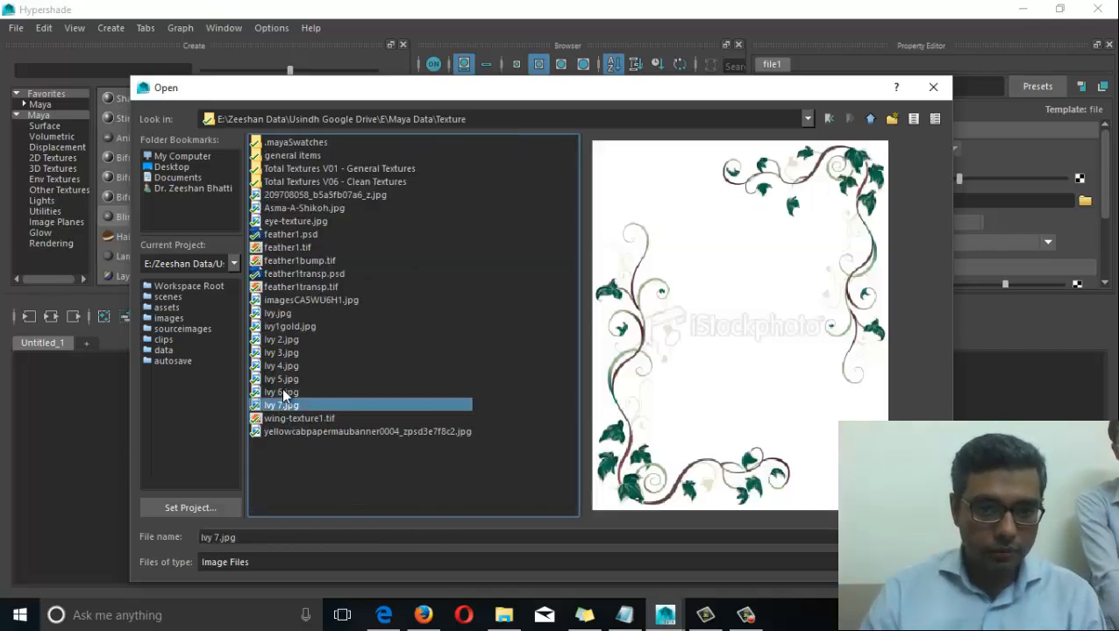
click(279, 378)
click(272, 340)
click(277, 313)
click(287, 300)
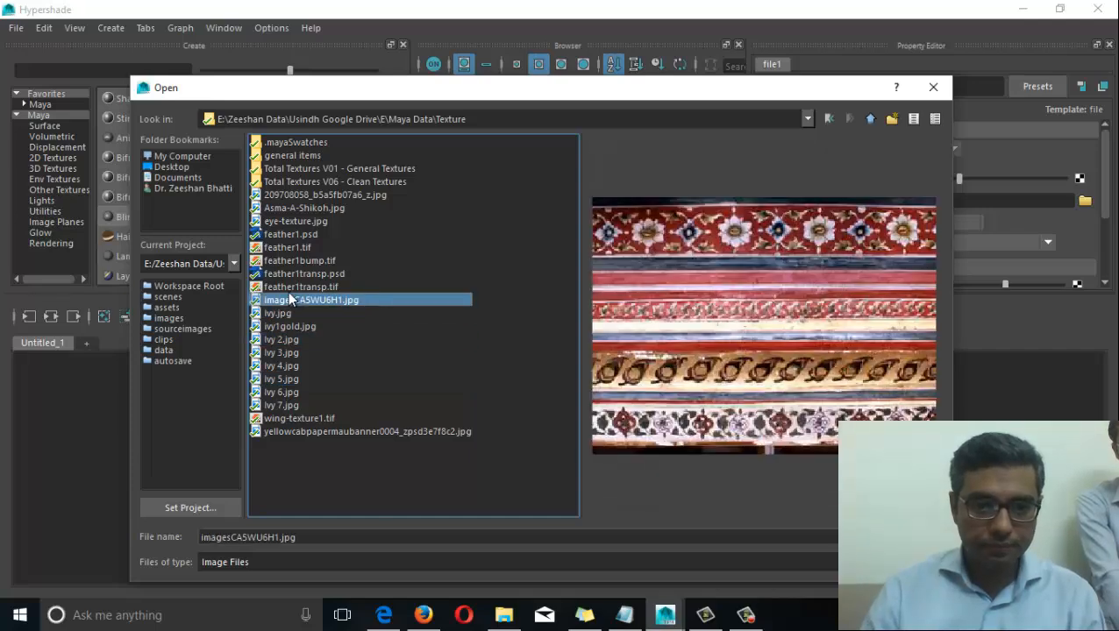
click(309, 286)
click(305, 274)
click(303, 208)
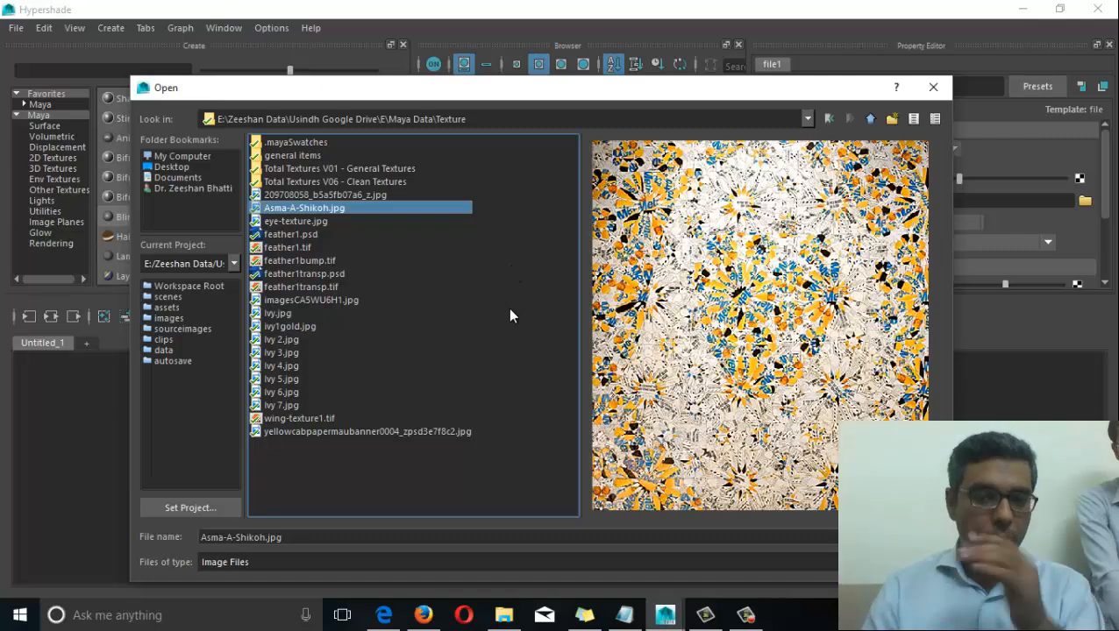
click(373, 432)
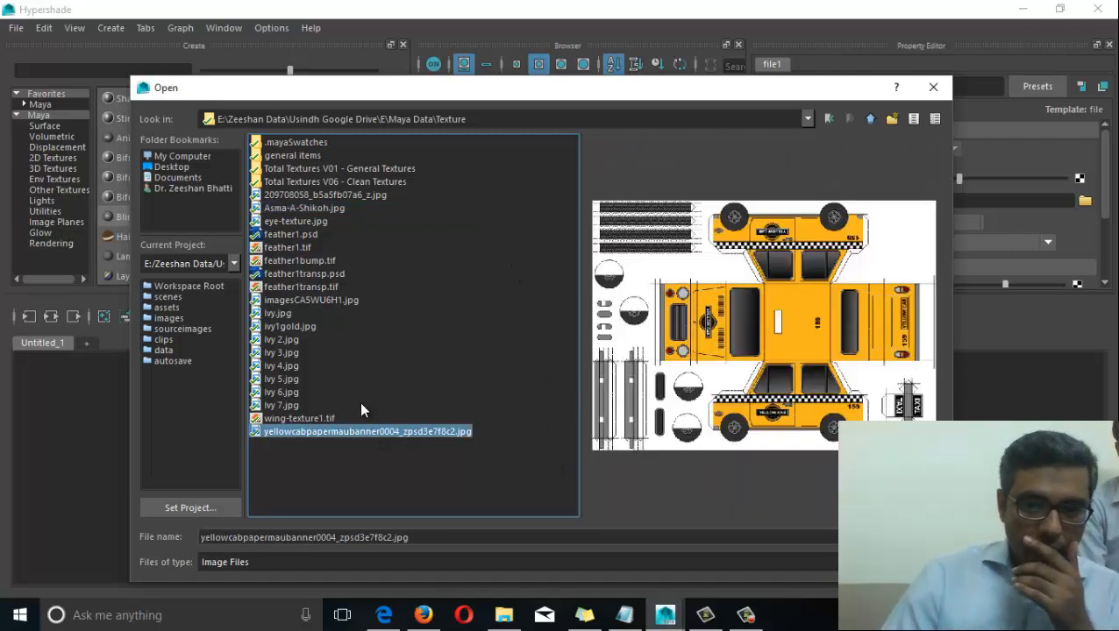
click(292, 209)
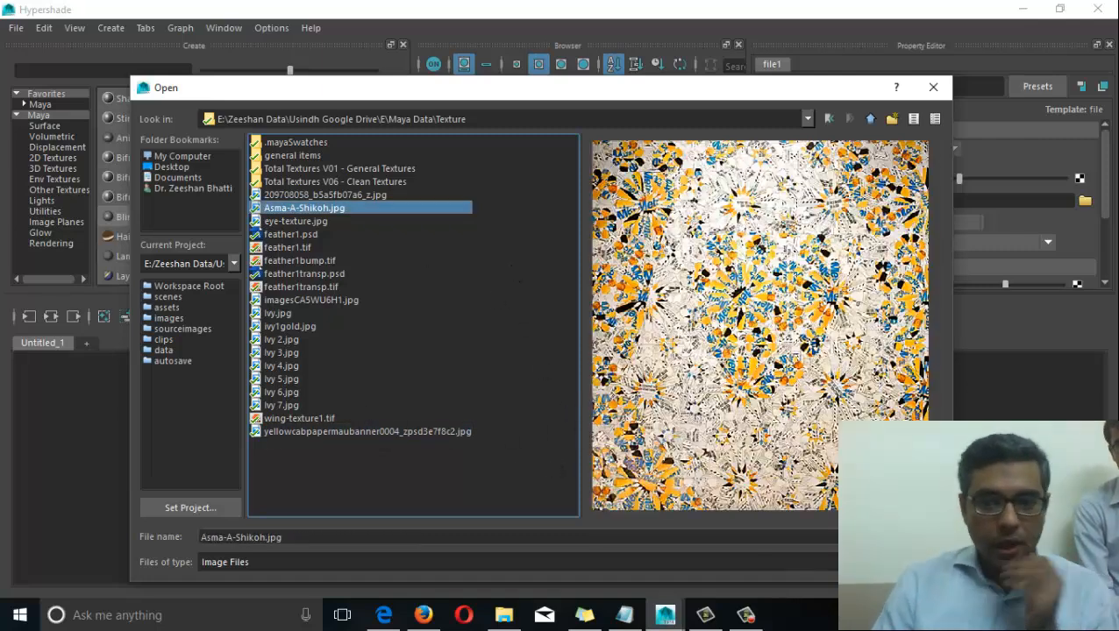
click(902, 538)
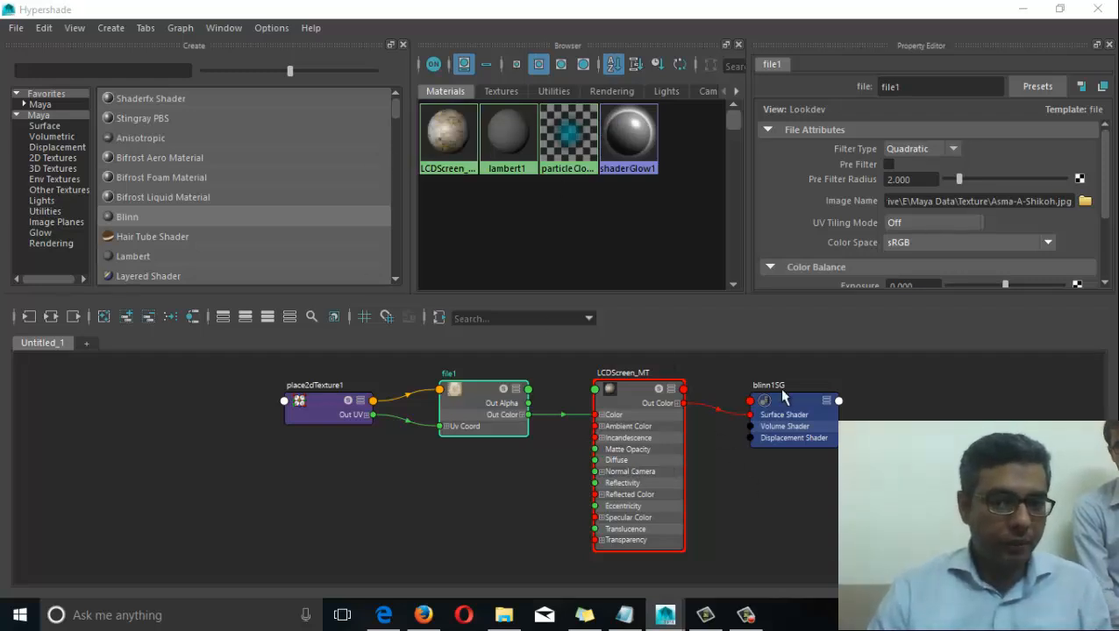
Open a 3D viewport panel from the Hypershade as a floating window
click(232, 33)
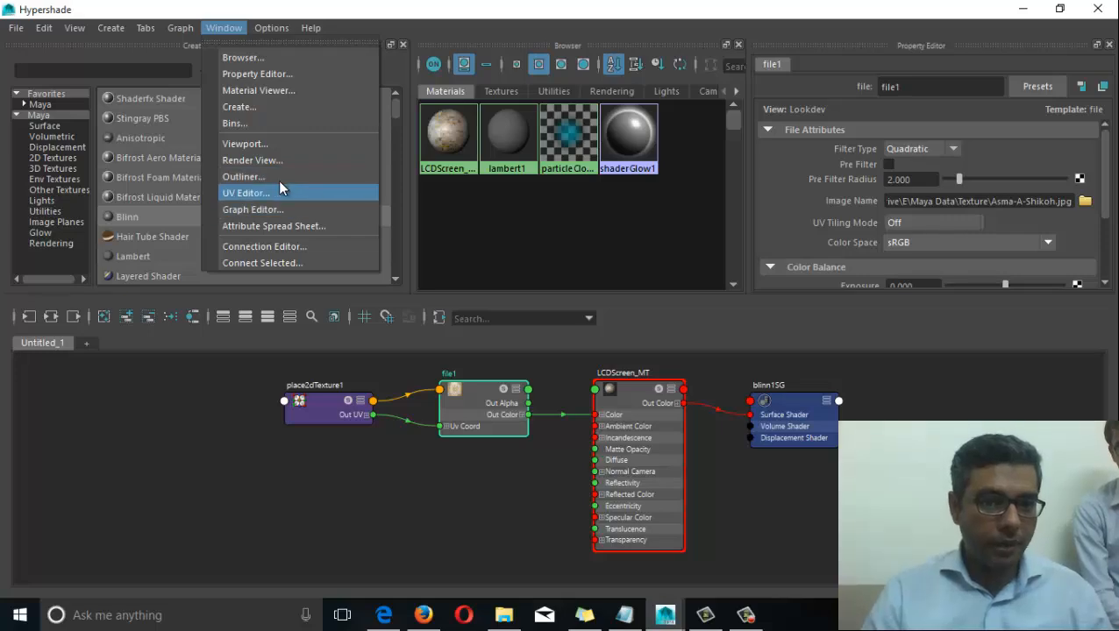
click(305, 140)
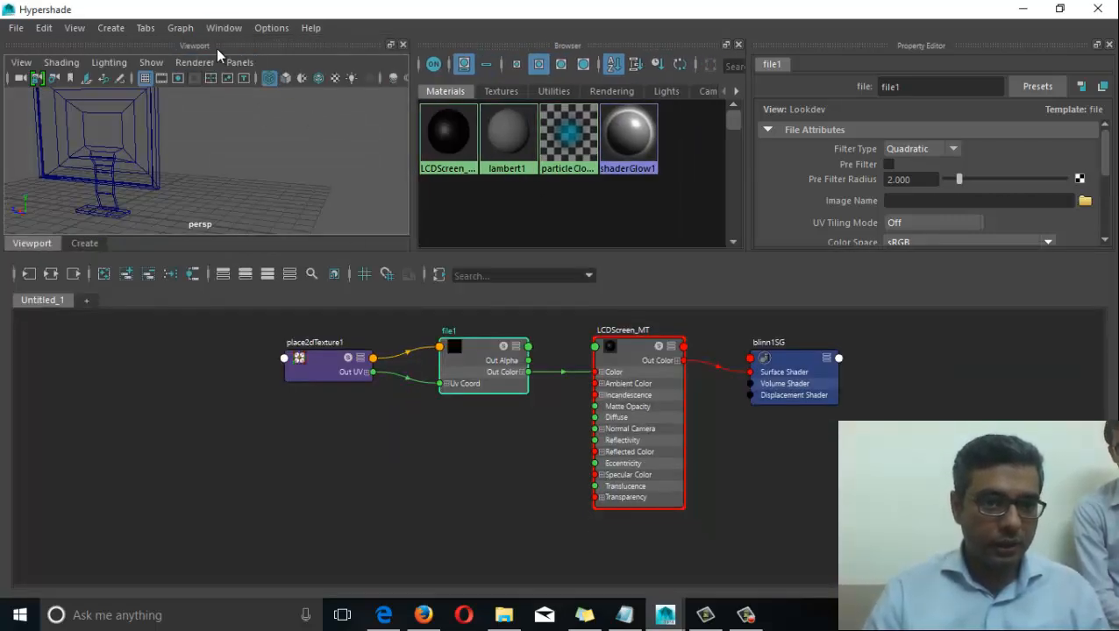
drag(216, 48, 462, 414)
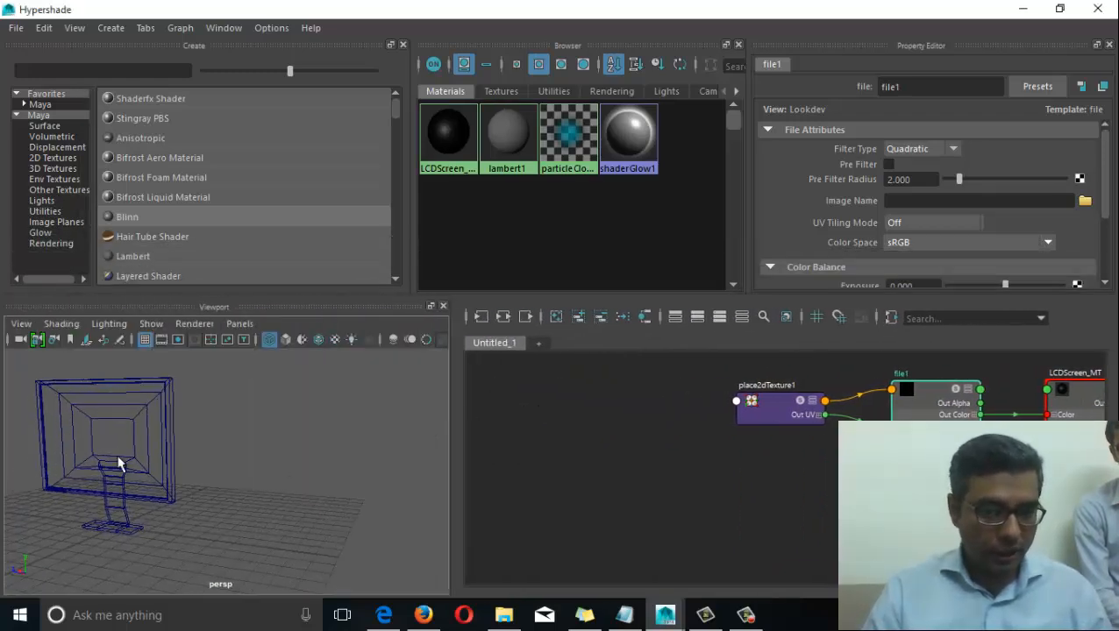
Widen the viewport, switch to textured shaded display, and pan the graph to the LCDScreen_MT network
mouse_move(118, 462)
alt+mouse_down()
mouse_move(168, 510)
mouse_move(184, 498)
mouse_move(189, 457)
mouse_move(342, 517)
mouse_move(270, 534)
alt+mouse_up()
key(6)
alt+drag(184, 520, 317, 547)
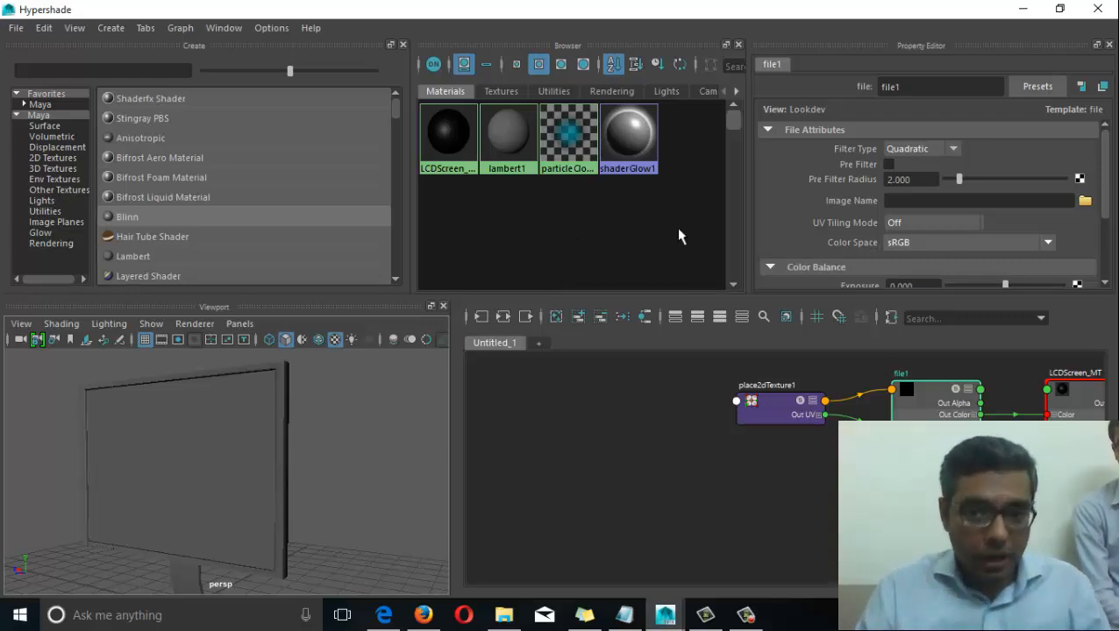
alt+drag(233, 481, 215, 519)
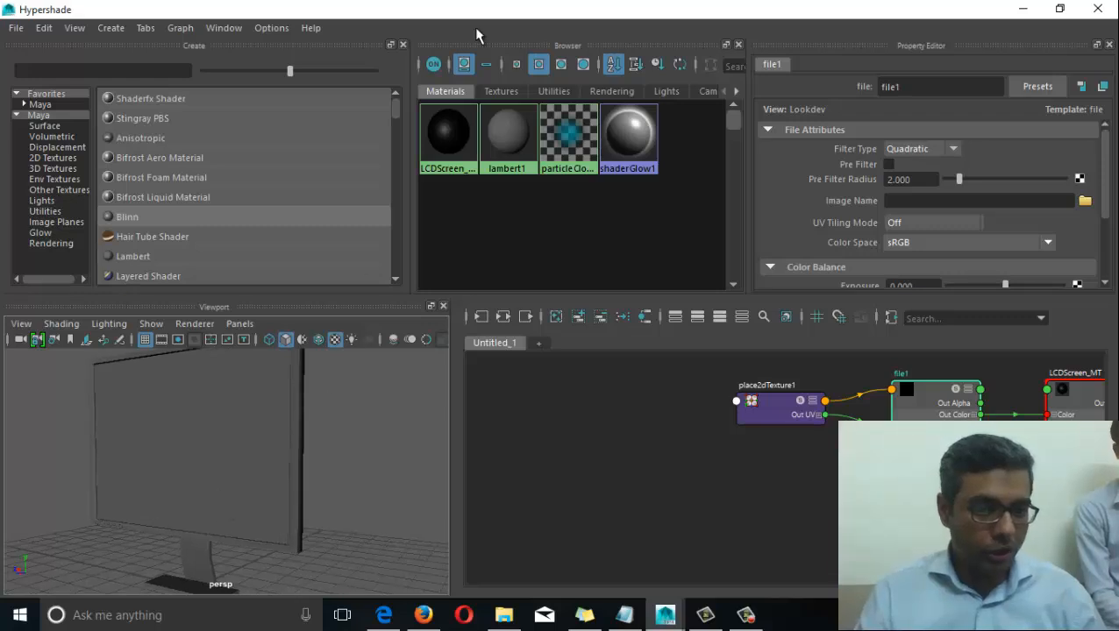
alt+middle_drag(868, 464, 517, 466)
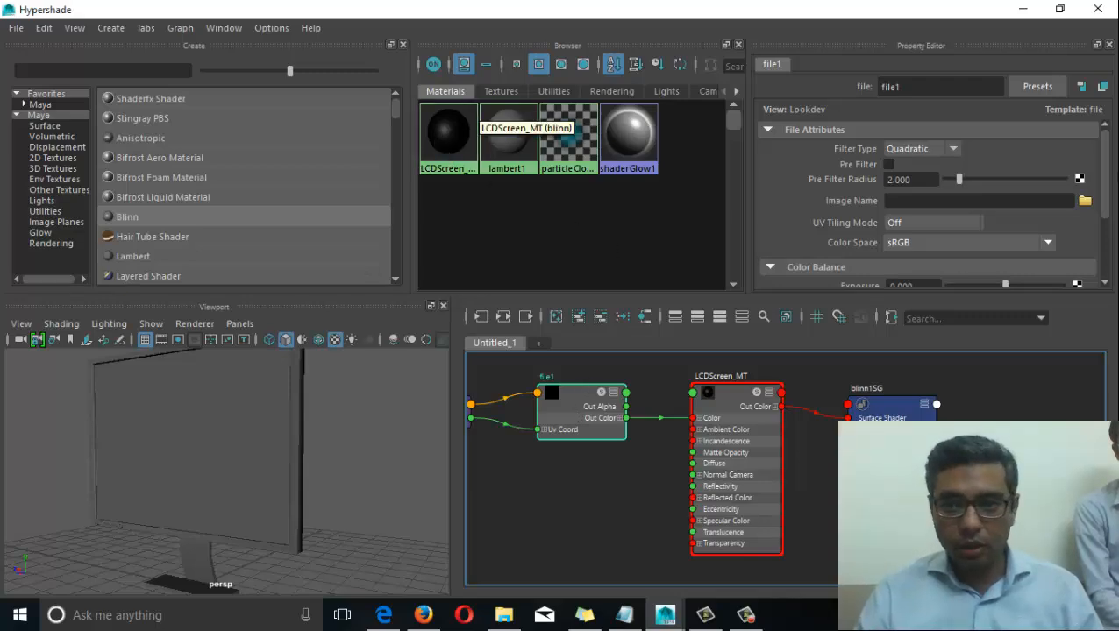
click(1084, 200)
click(292, 210)
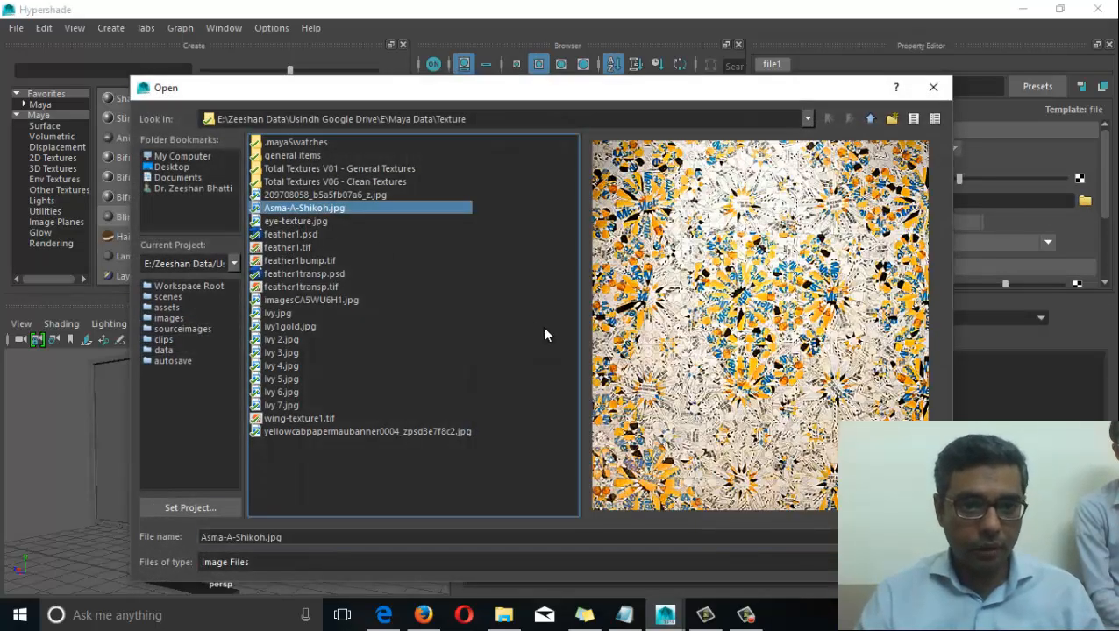
click(901, 537)
alt+middle_drag(592, 452, 609, 478)
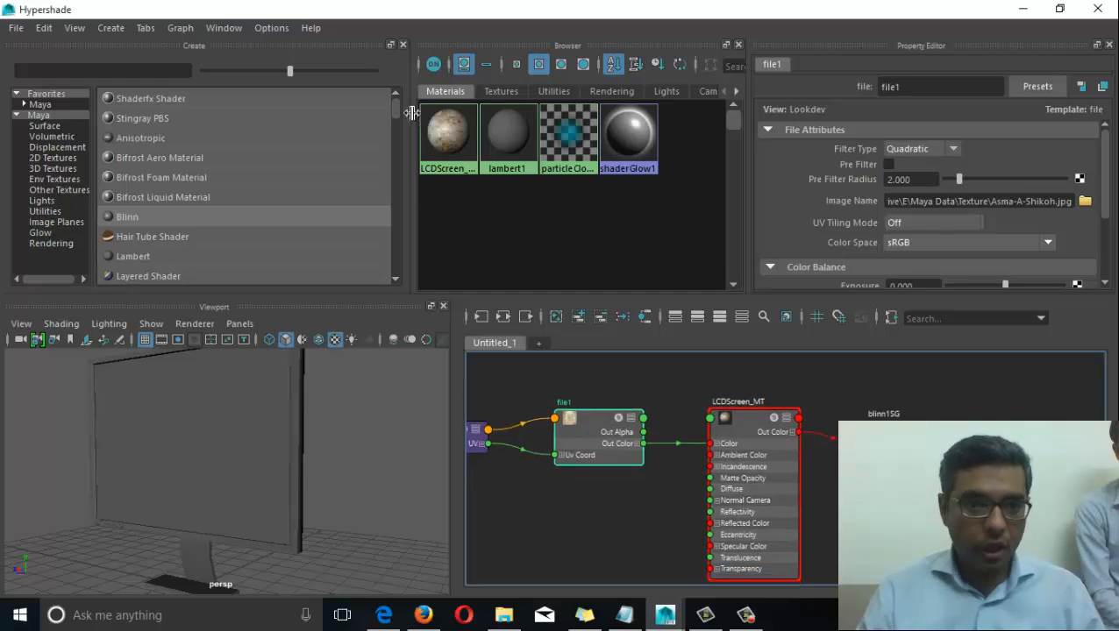
alt+middle_drag(836, 358, 865, 334)
alt+middle_drag(552, 478, 616, 478)
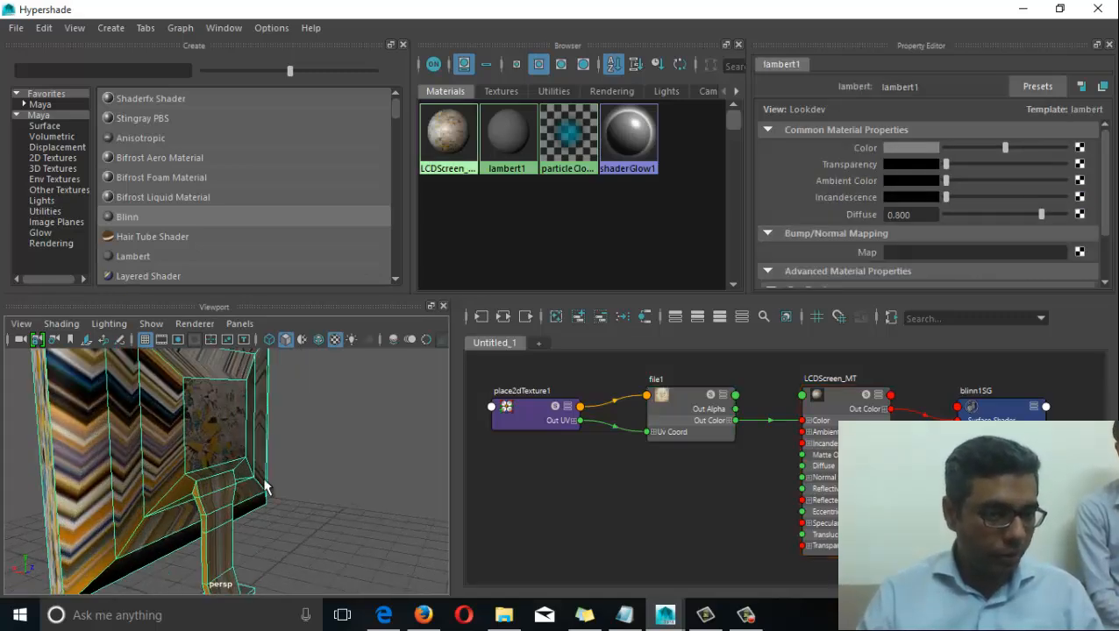
alt+drag(265, 487, 330, 446)
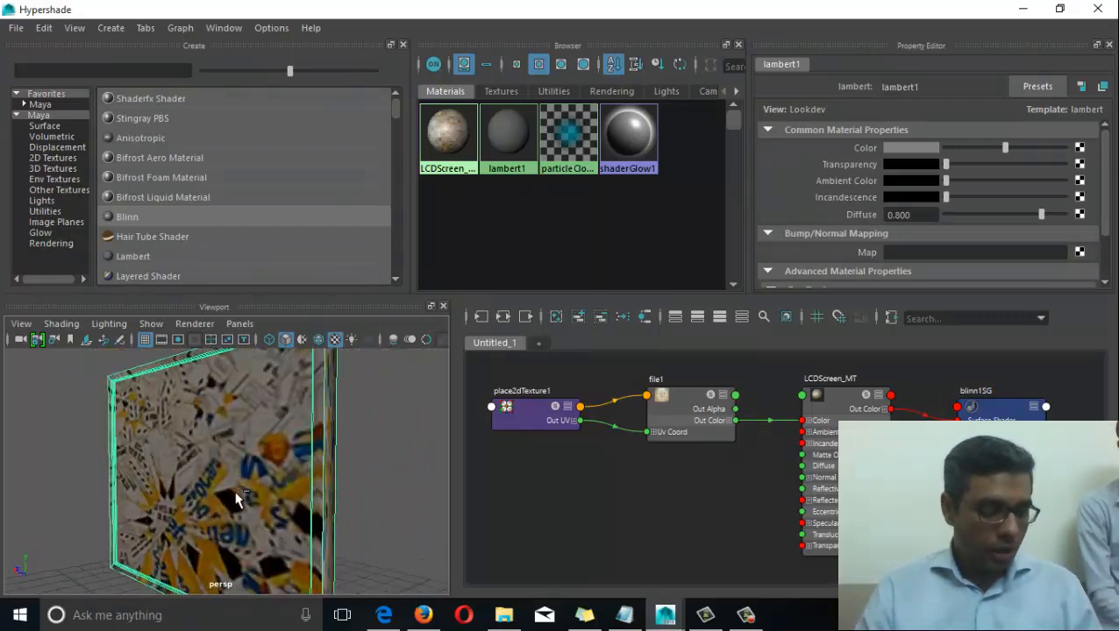
Undo the whole-monitor material assignment and select only the monitor's screen face
key(ctrl+z)
scroll(357, 497, down, 3)
alt+drag(351, 499, 231, 501)
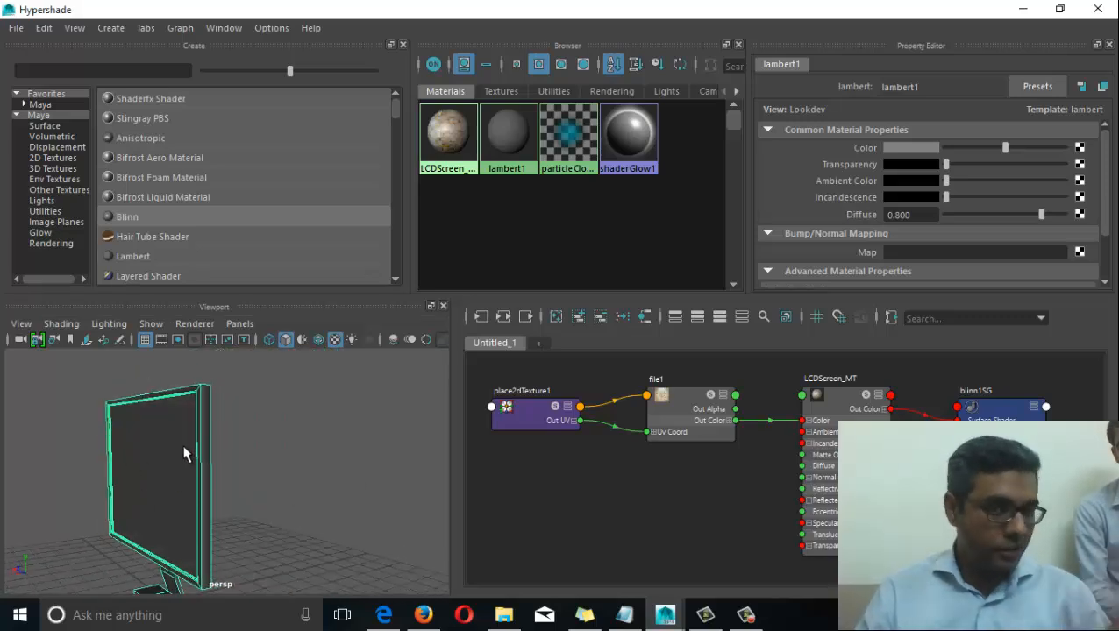
alt+drag(143, 456, 148, 457)
right_drag(140, 440, 148, 203)
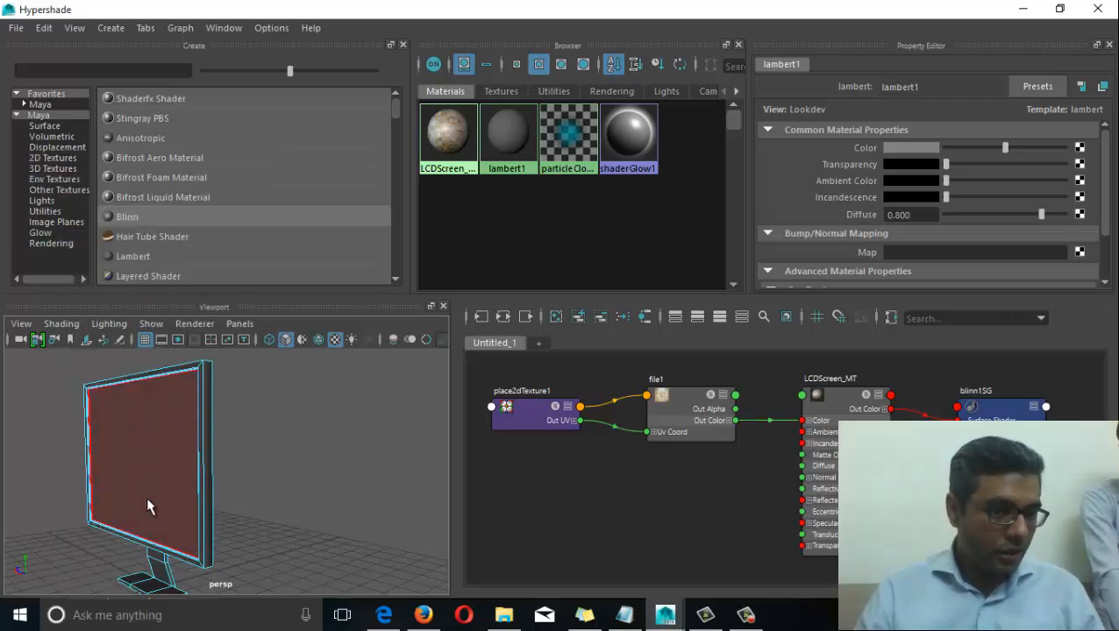
alt+drag(155, 518, 308, 474)
Assign LCDScreen_MT to the selected screen face and check the textured front
right_drag(444, 128, 429, 84)
alt+drag(336, 436, 215, 377)
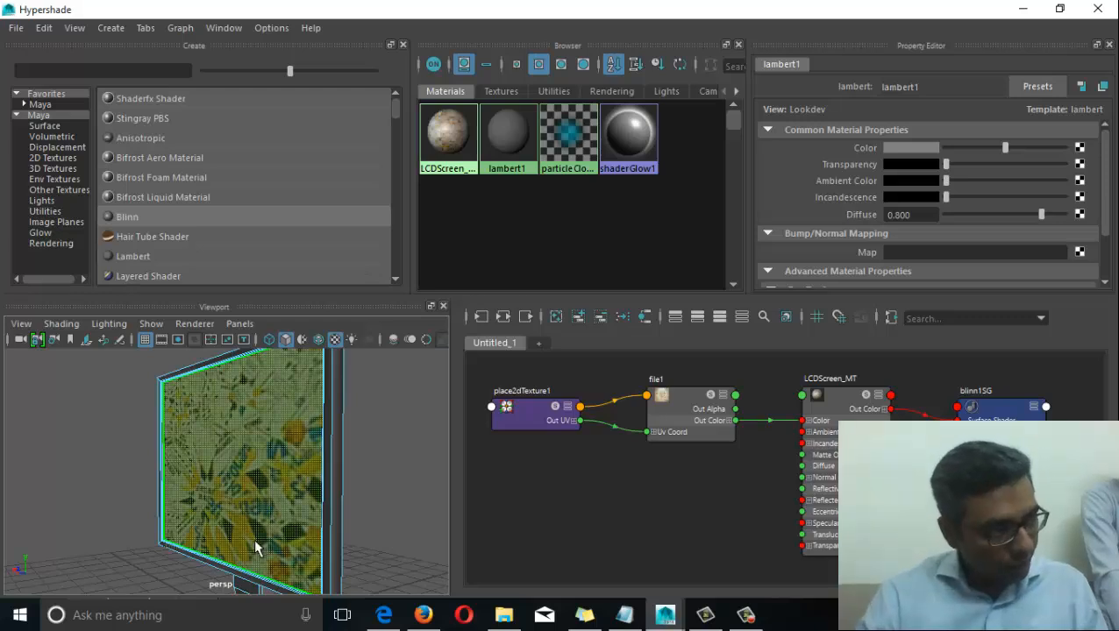
alt+drag(255, 543, 307, 471)
mouse_move(440, 118)
right_down()
mouse_move(416, 87)
mouse_move(434, 102)
right_up()
alt+drag(255, 460, 393, 442)
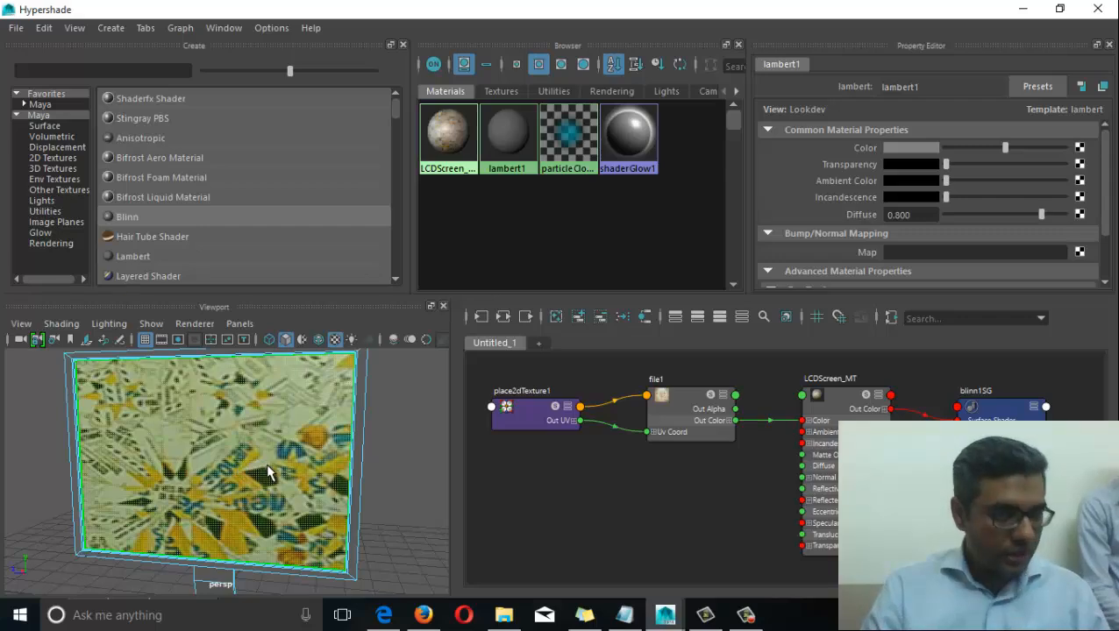
alt+drag(267, 474, 286, 503)
Return to face selection and frame the monitor in a straight-on front view
right_drag(219, 452, 216, 204)
alt+drag(222, 472, 209, 456)
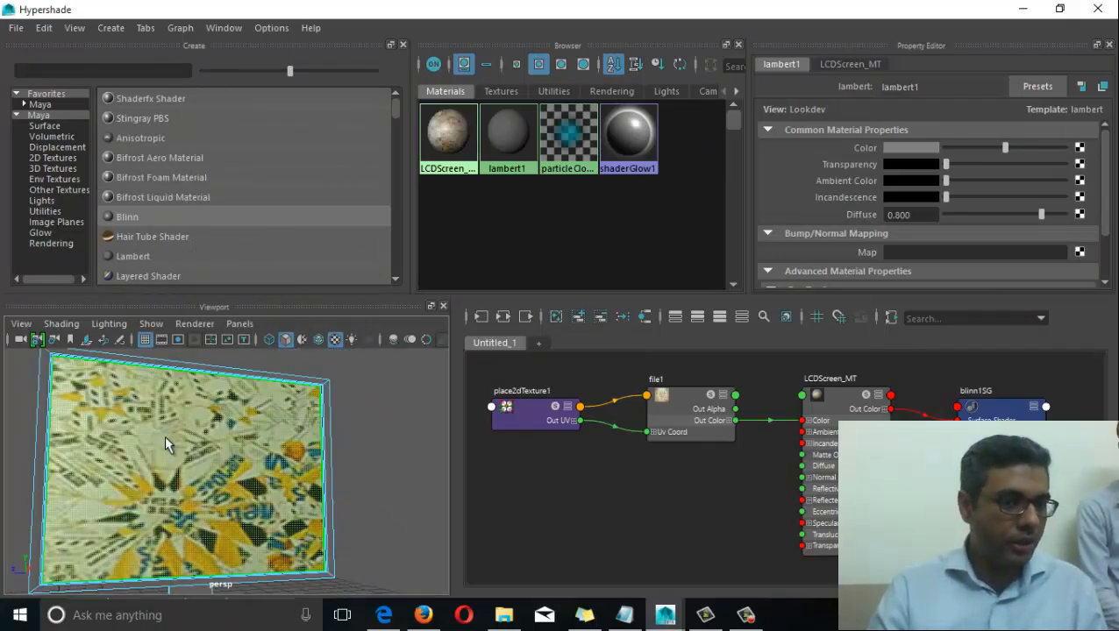
alt+drag(315, 399, 272, 466)
alt+middle_drag(273, 466, 281, 432)
key(space)
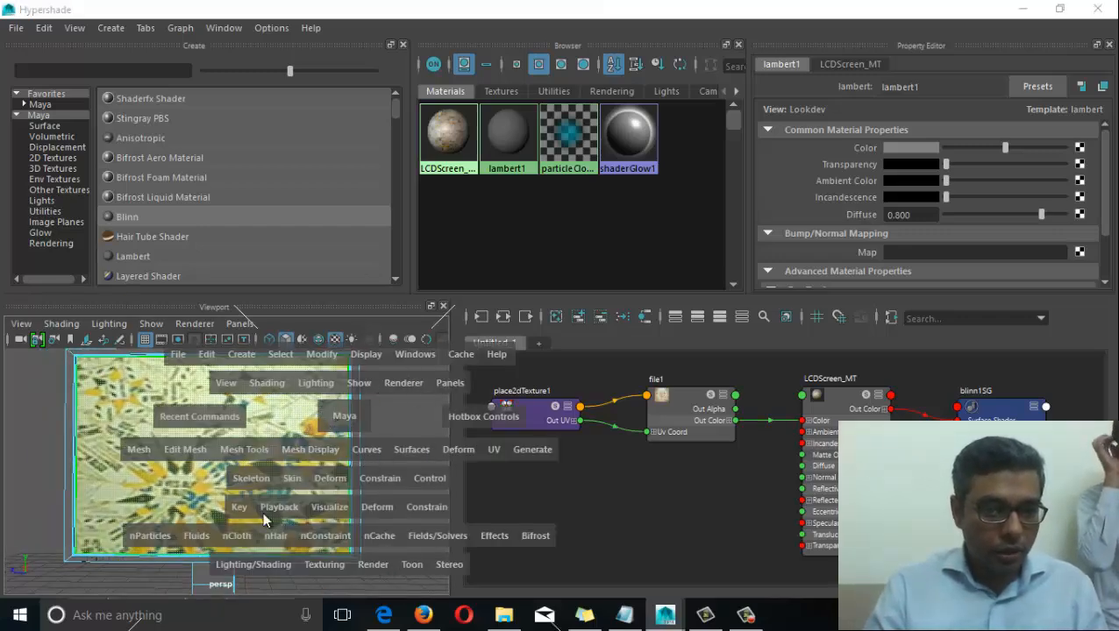
Open the UV > Planar mapping options and shrink the Hypershade to reveal the main views
key(space)
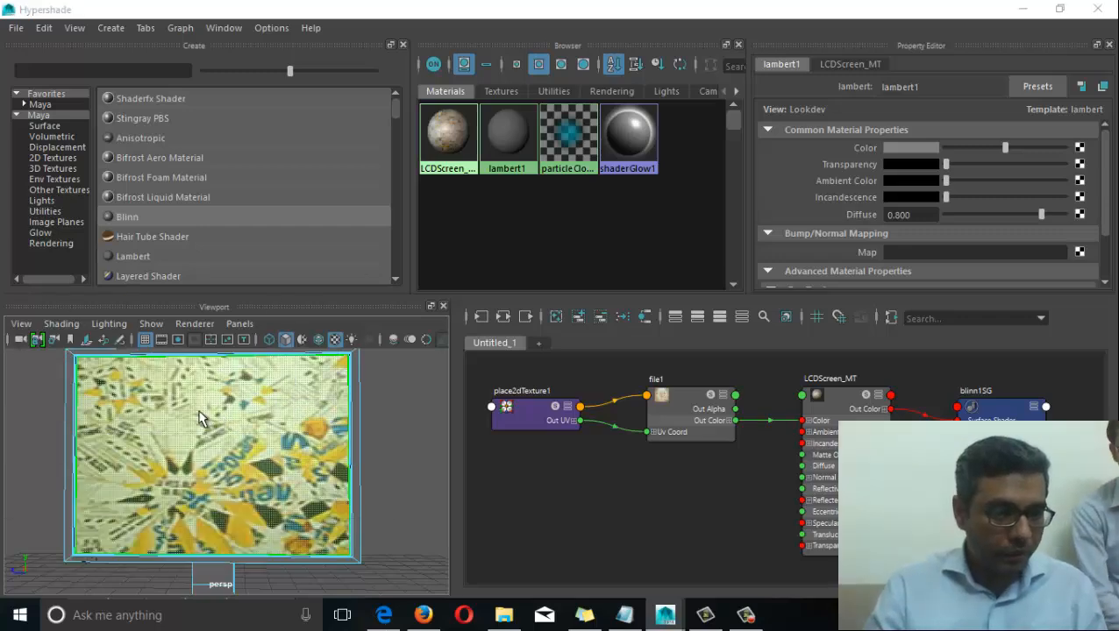
key(space)
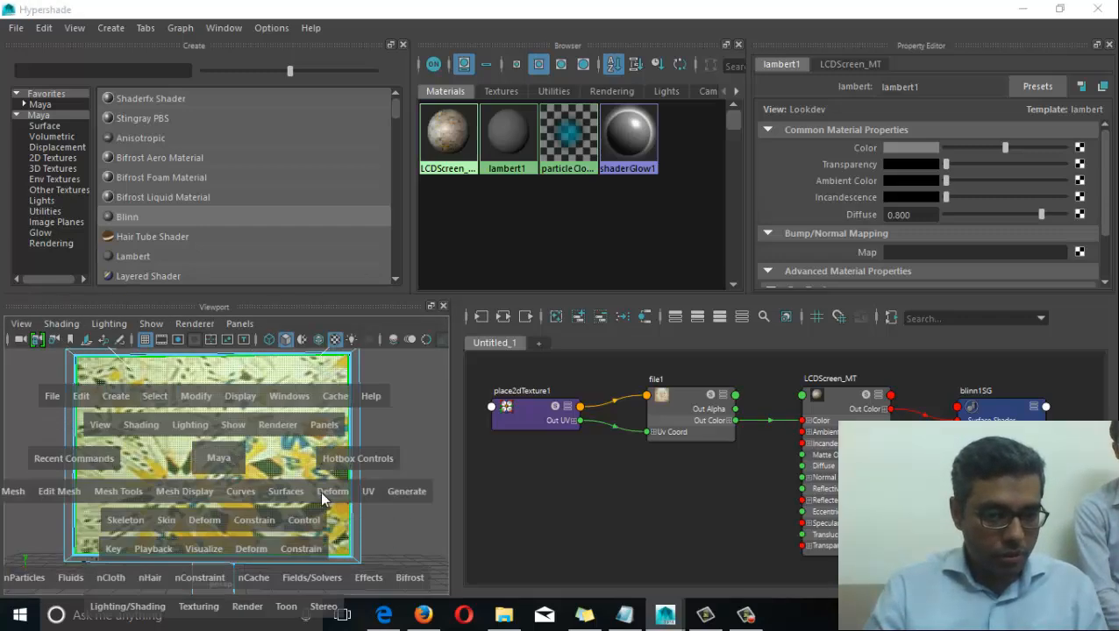
drag(366, 493, 541, 175)
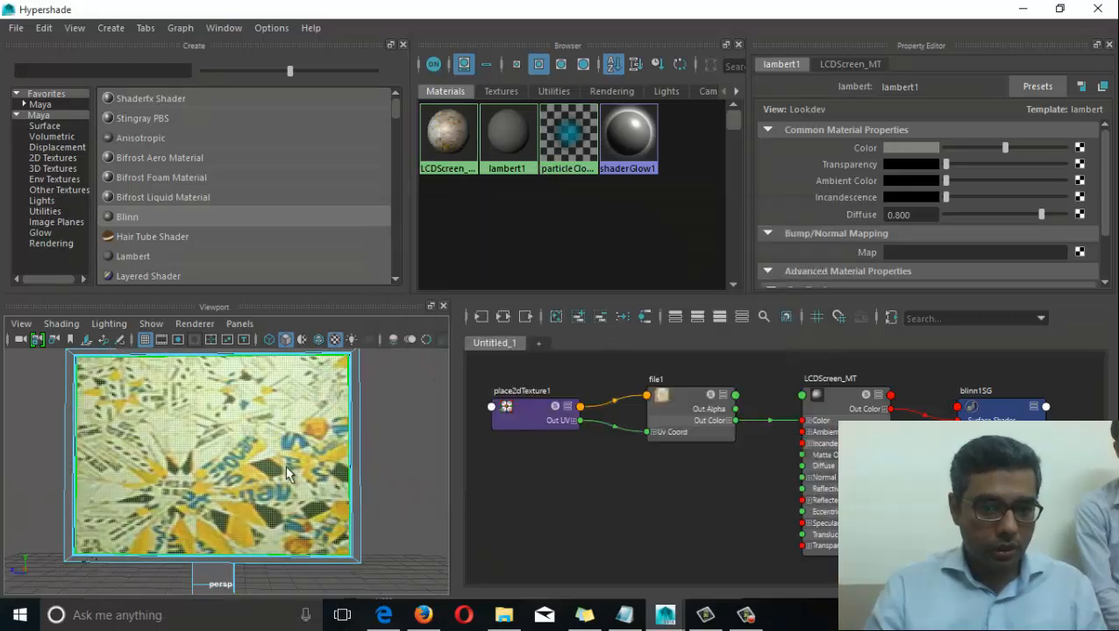
drag(491, 5, 948, 79)
drag(561, 211, 669, 83)
Apply the planar projection, then reselect the whole monitor in object mode
click(596, 468)
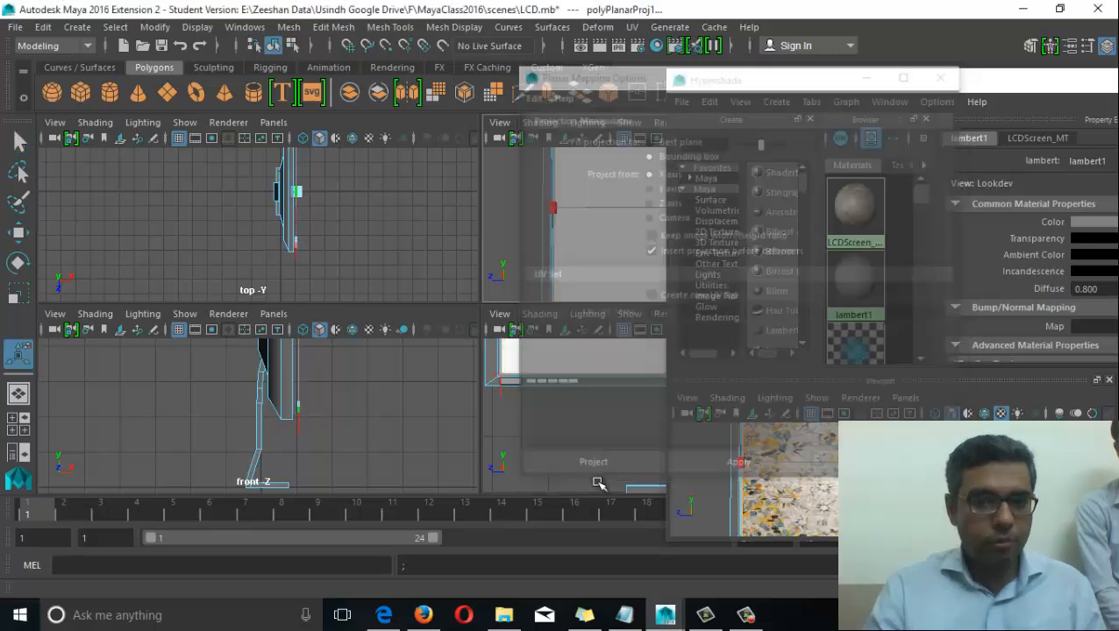
alt+middle_drag(839, 457, 863, 483)
double_click(934, 80)
alt+drag(240, 463, 217, 486)
right_drag(281, 400, 347, 137)
click(373, 414)
mouse_move(342, 472)
alt+mouse_down()
mouse_move(288, 482)
mouse_move(351, 473)
alt+mouse_up()
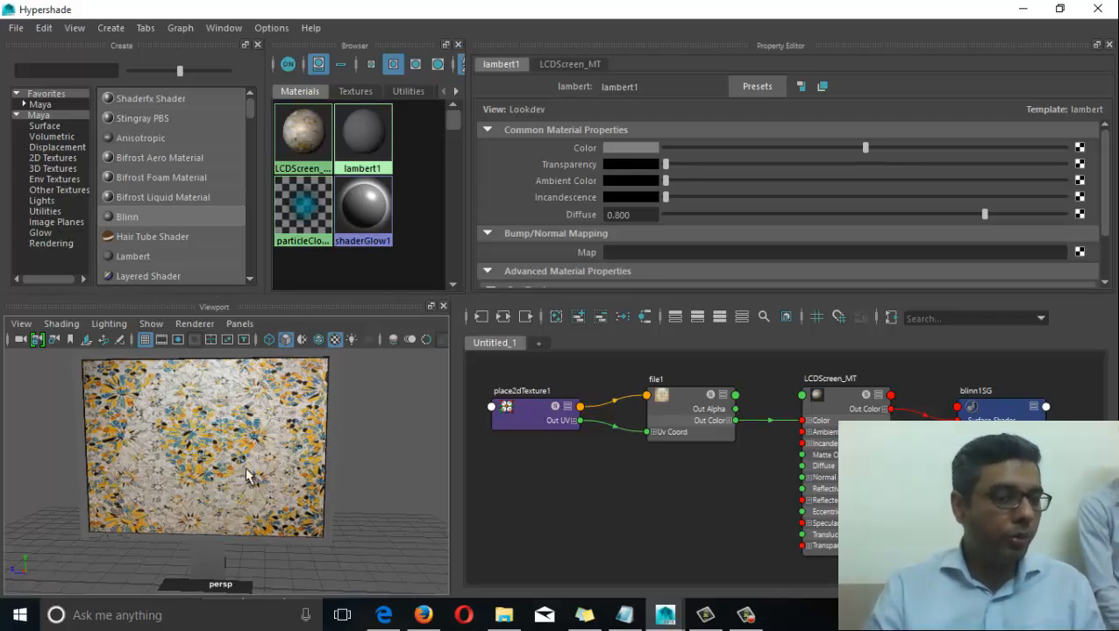
click(283, 478)
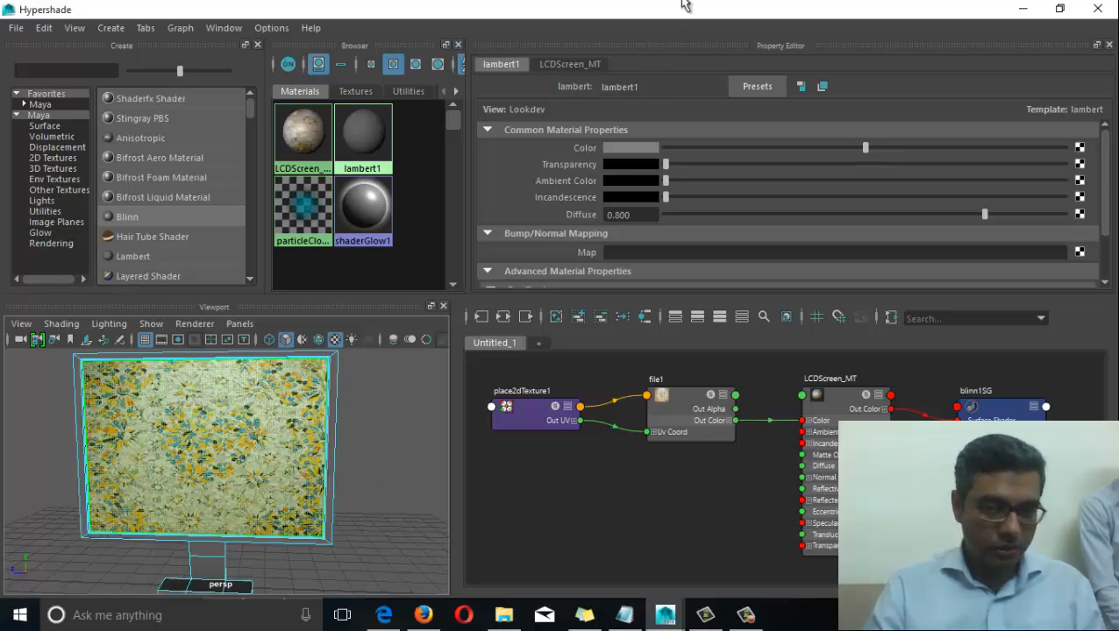
Minimize the Hypershade and select the screen face f[73] in face mode
click(1059, 9)
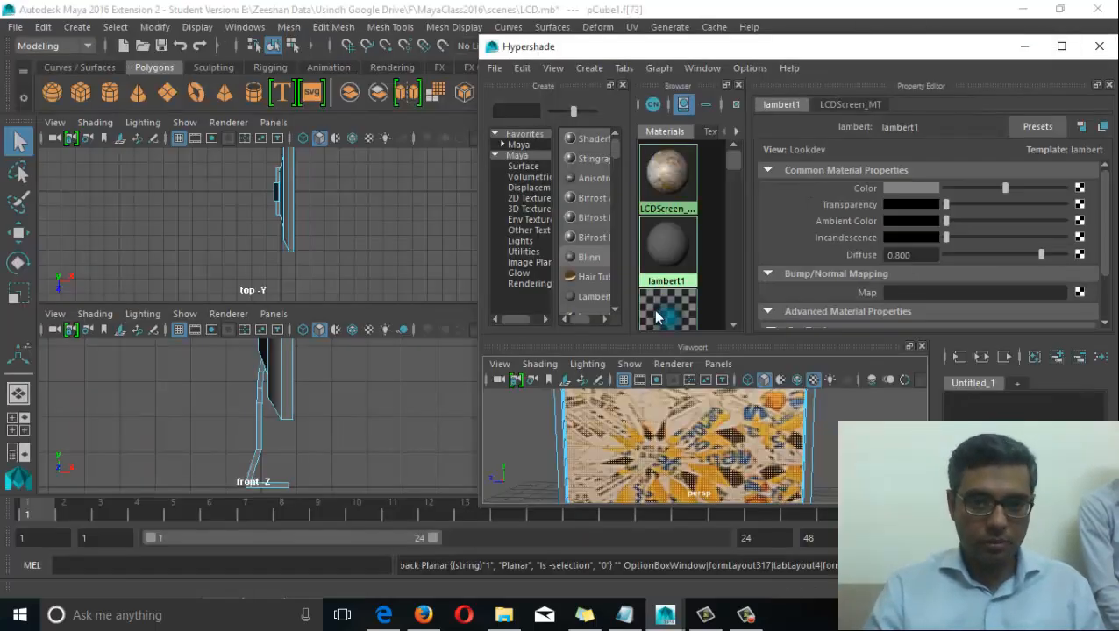
click(1024, 46)
alt+drag(683, 287, 515, 285)
click(722, 269)
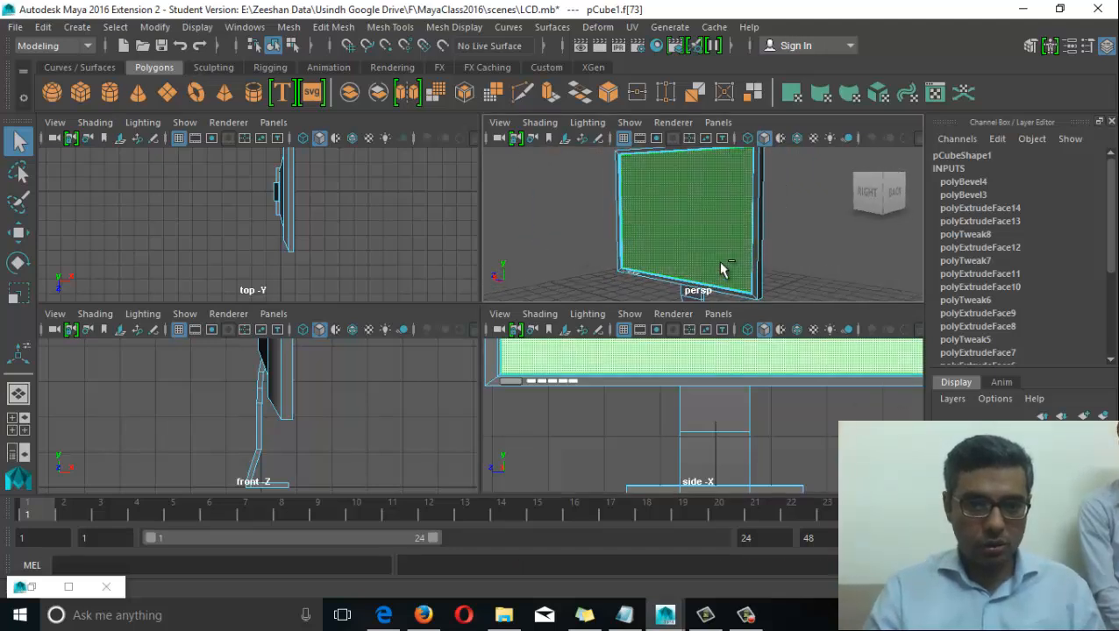
right_drag(686, 157, 740, 140)
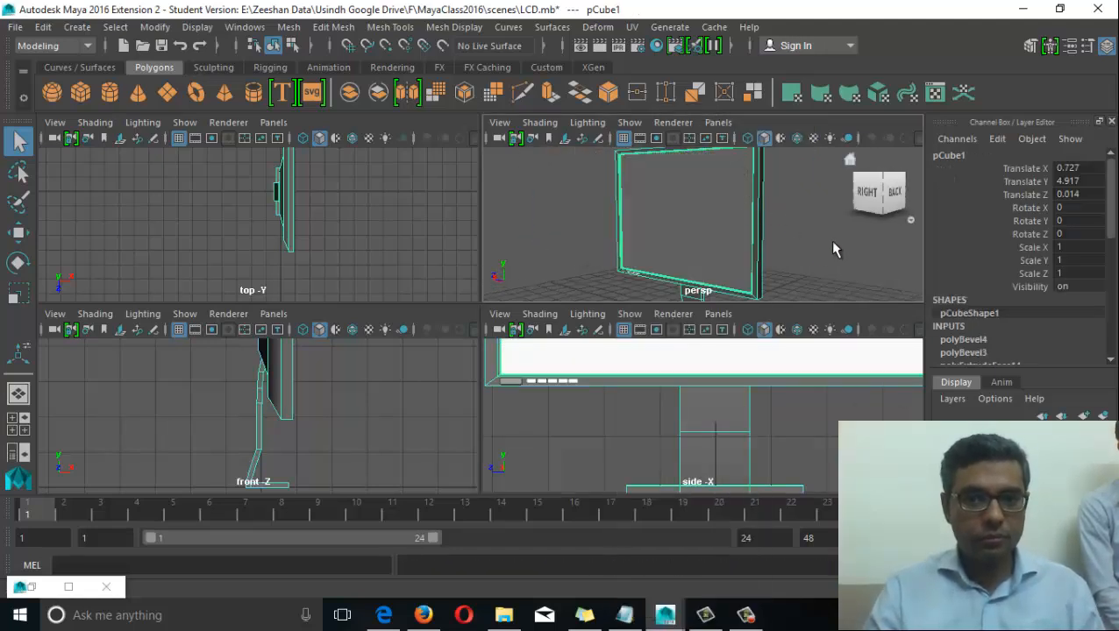
mouse_move(671, 218)
alt+mouse_down()
mouse_move(654, 241)
mouse_move(656, 229)
alt+mouse_up()
right_drag(658, 218, 660, 200)
click(671, 210)
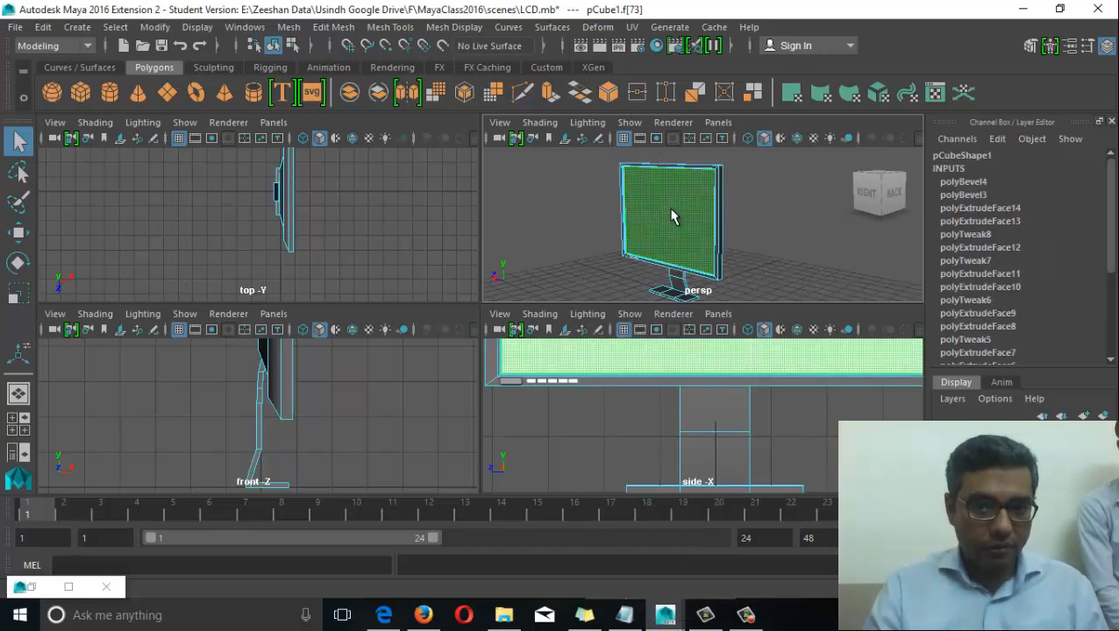
Reassign LCDScreen_MT to the selected screen face f[73]
click(33, 587)
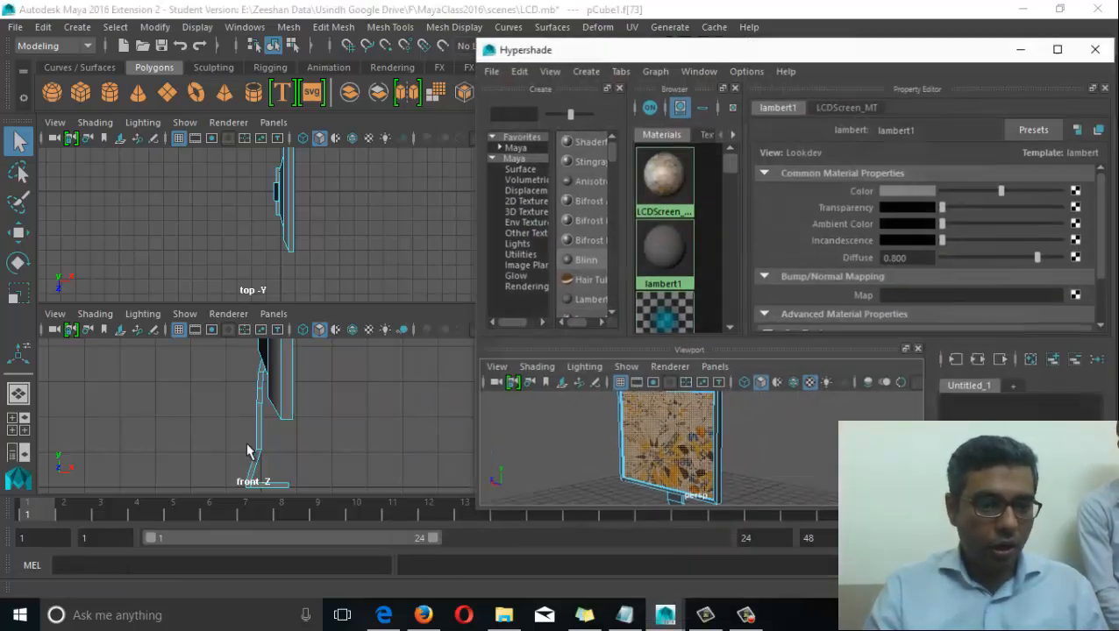
right_drag(668, 175, 663, 136)
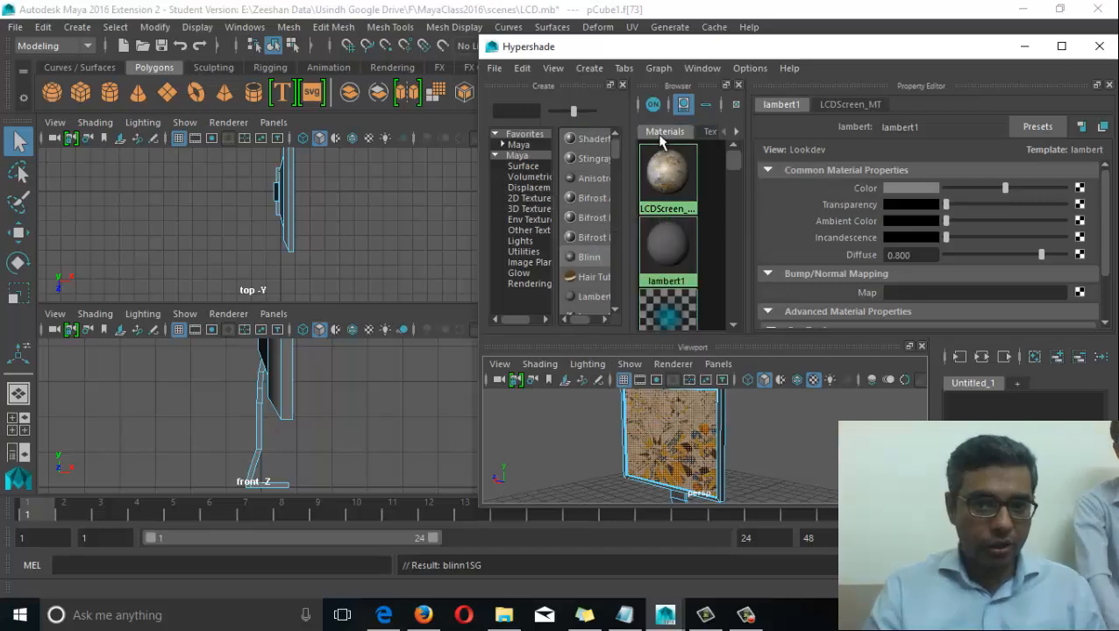
click(1025, 46)
alt+drag(678, 236, 651, 251)
Maximize the perspective view and orbit to the monitor's right side in face mode
key(space)
alt+middle_drag(415, 349, 622, 267)
alt+drag(569, 307, 391, 263)
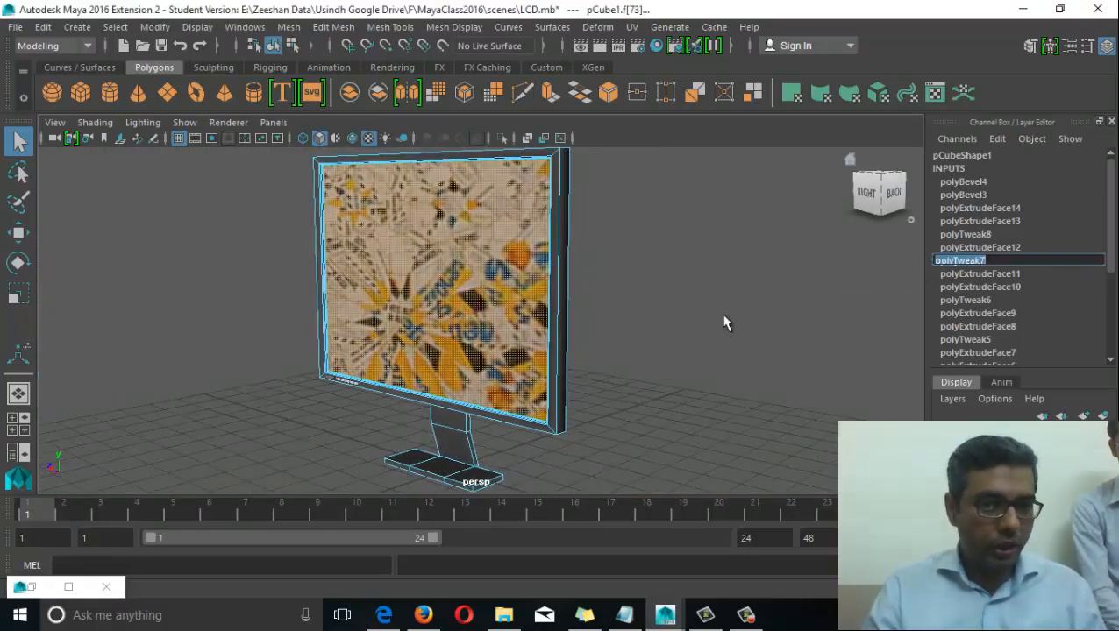
right_drag(414, 158, 406, 209)
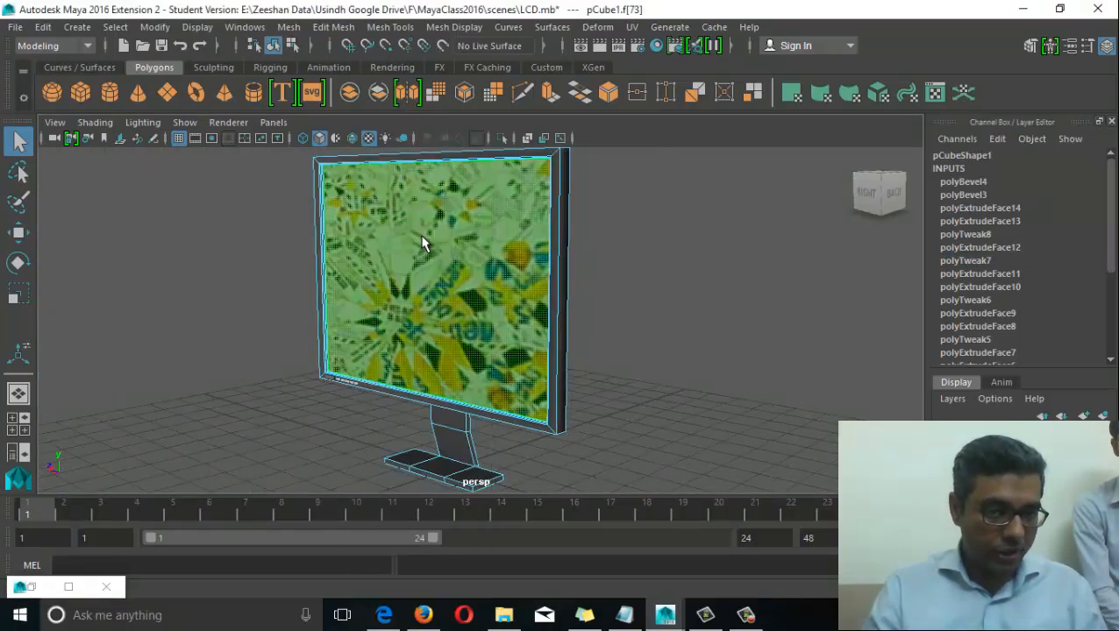
alt+drag(460, 300, 408, 353)
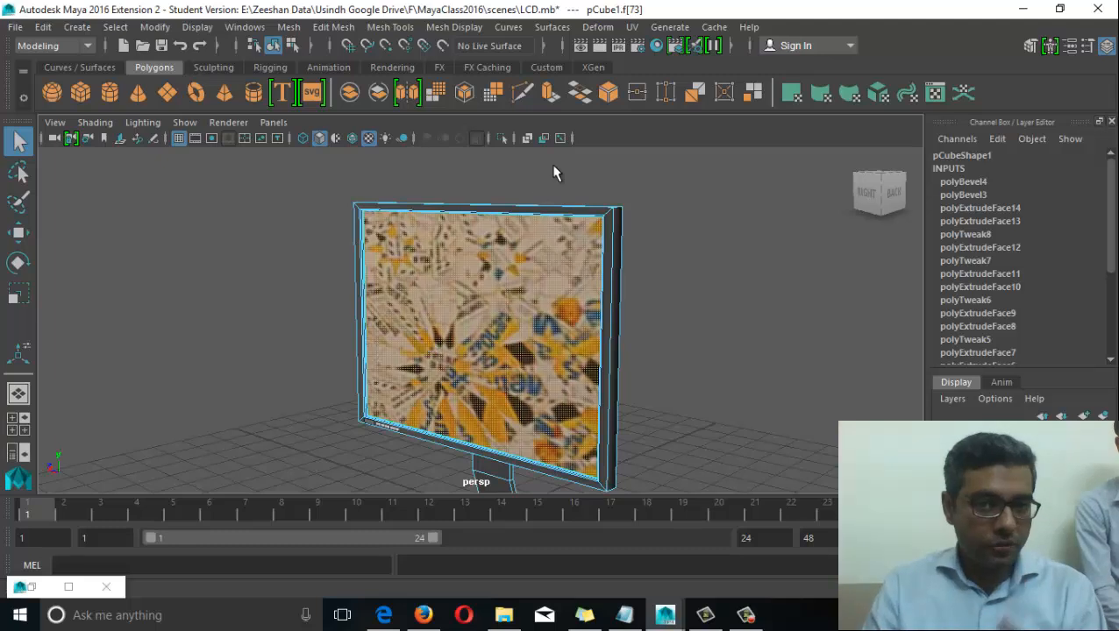
click(631, 26)
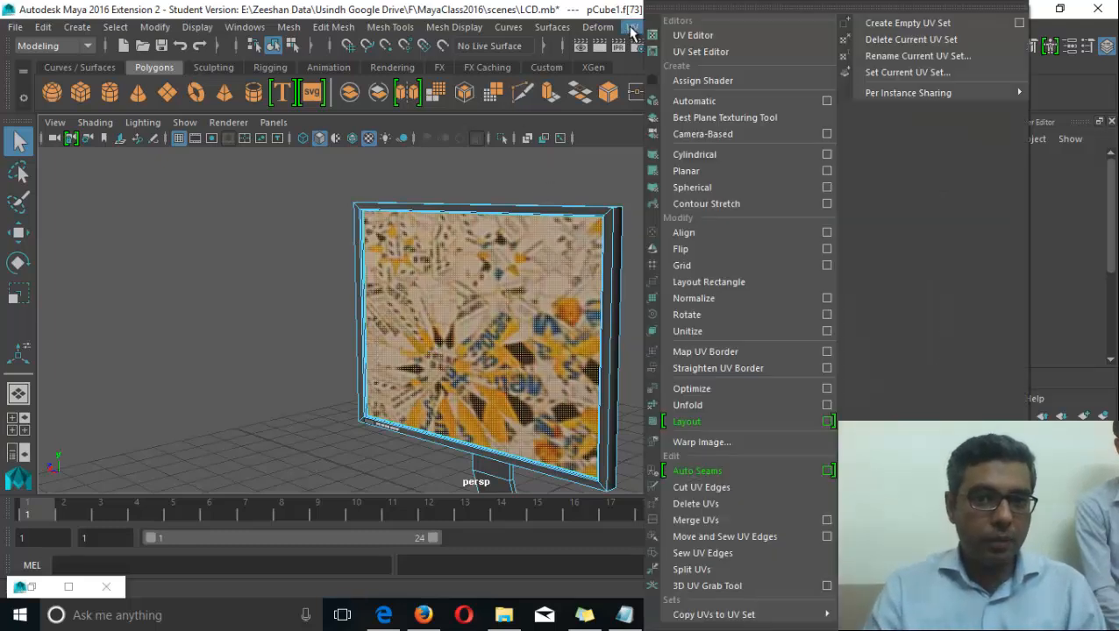
Apply planar UV projections to the screen faces along the X, Y and Z axes
click(827, 172)
drag(699, 83, 820, 88)
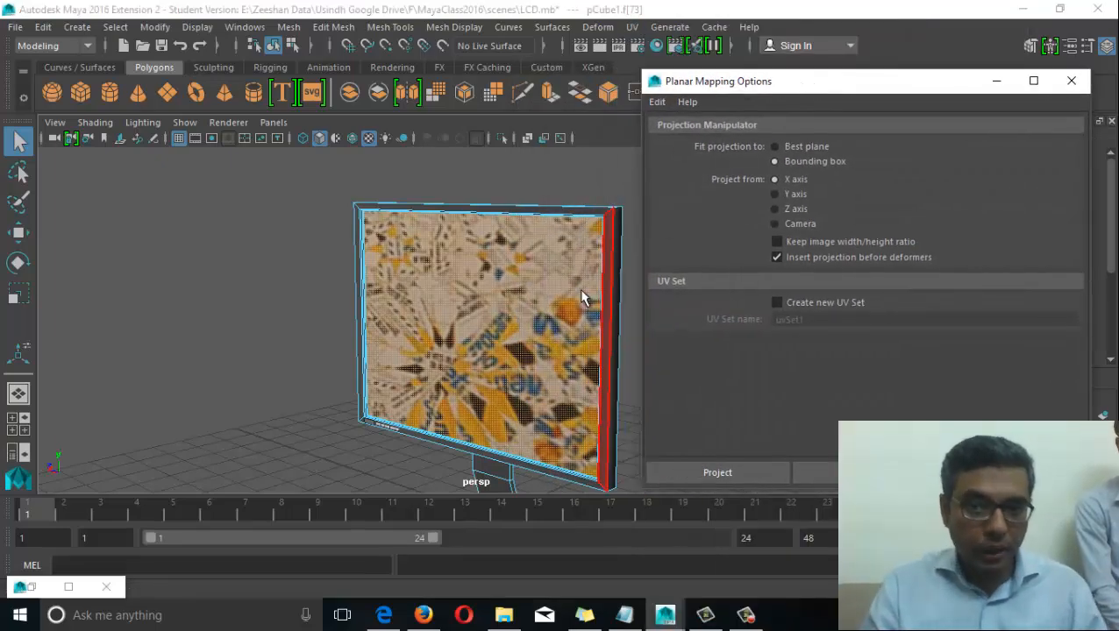
alt+drag(583, 298, 805, 230)
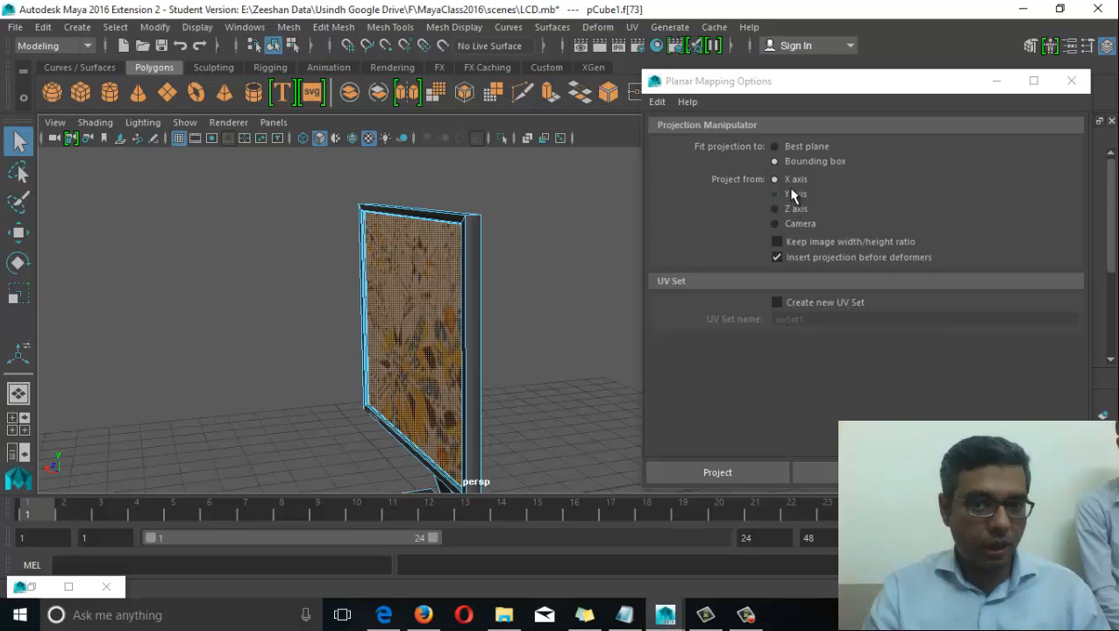
click(815, 467)
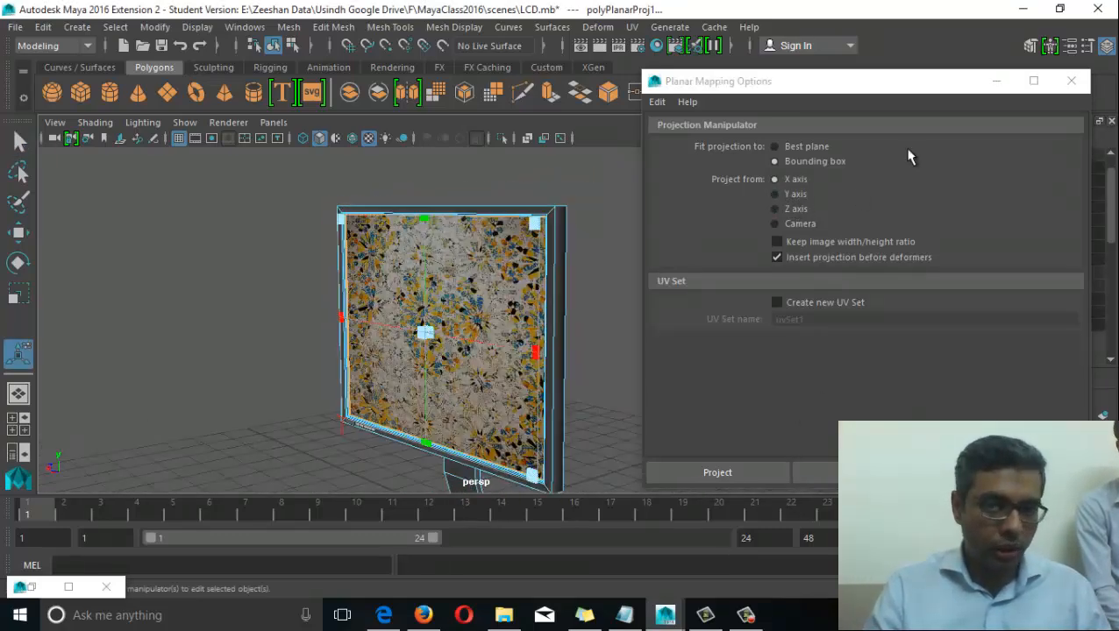
click(790, 195)
click(855, 472)
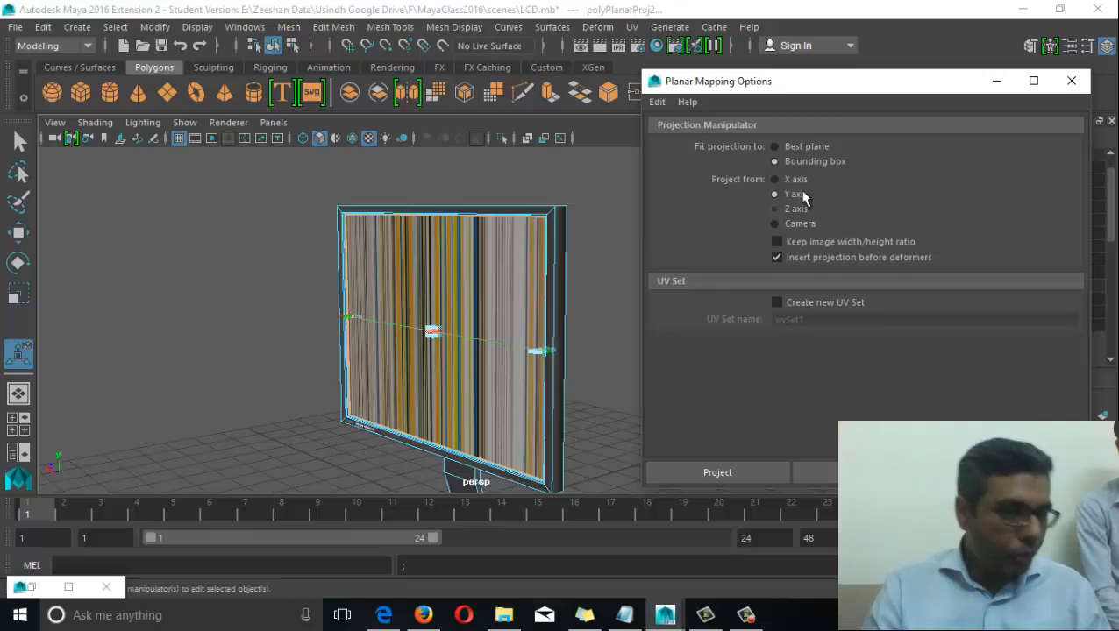
click(794, 208)
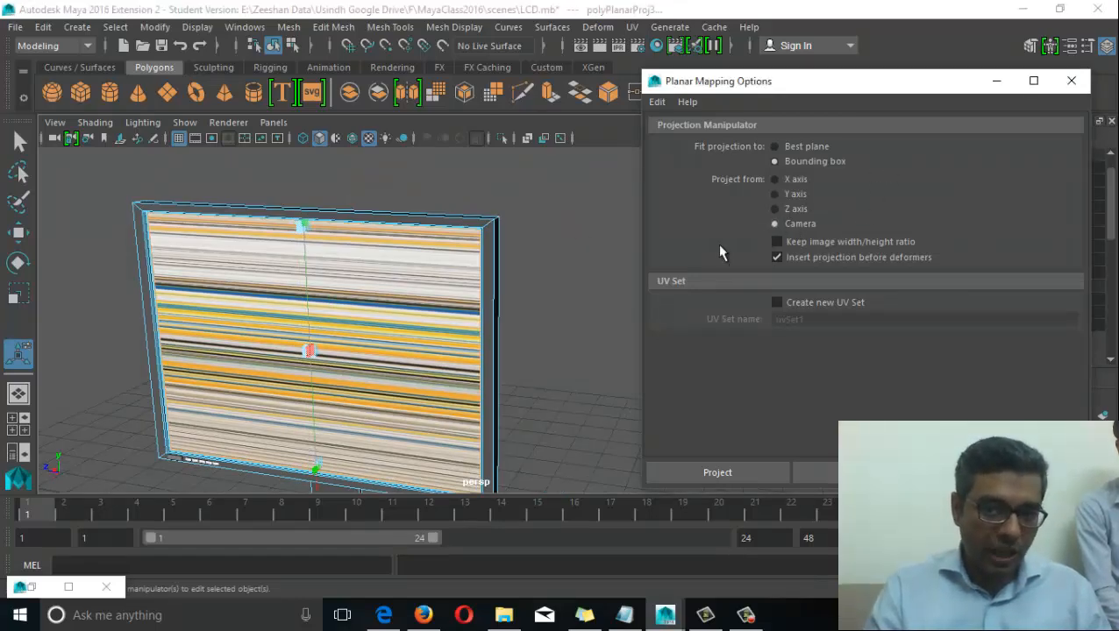
alt+drag(334, 375, 360, 350)
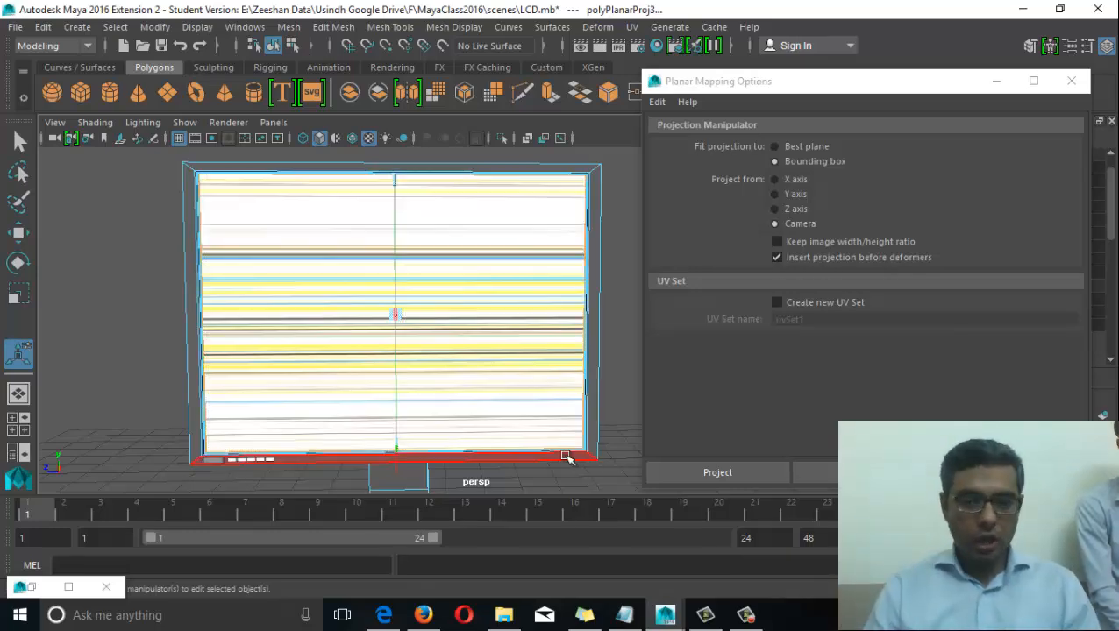
alt+drag(487, 369, 403, 371)
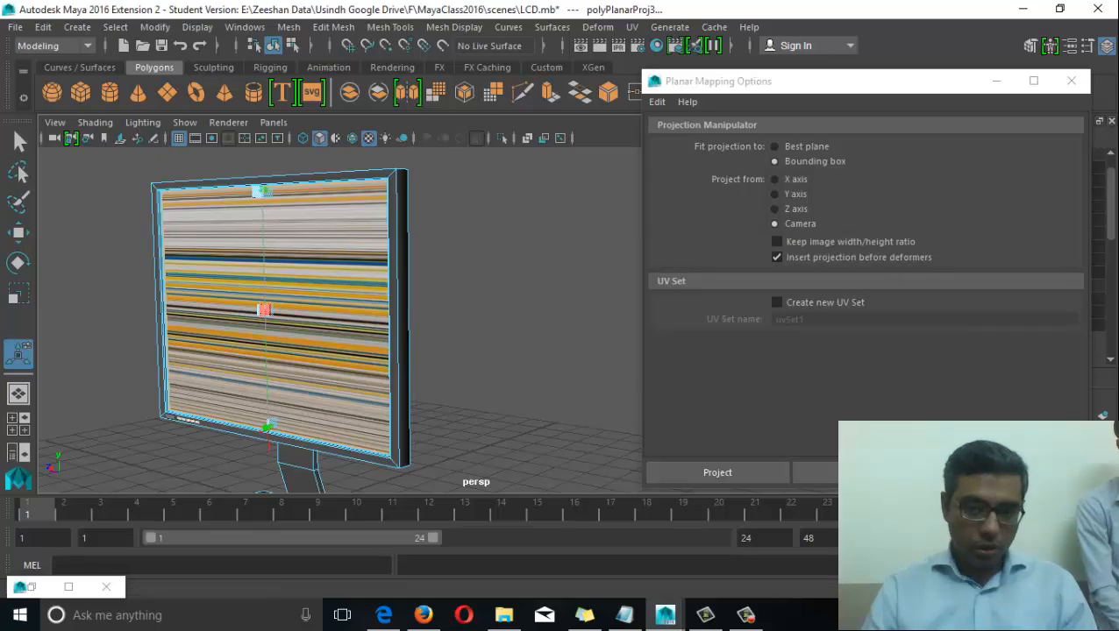
Reproject the screen UVs from the camera and apply another fitted planar projection
click(864, 473)
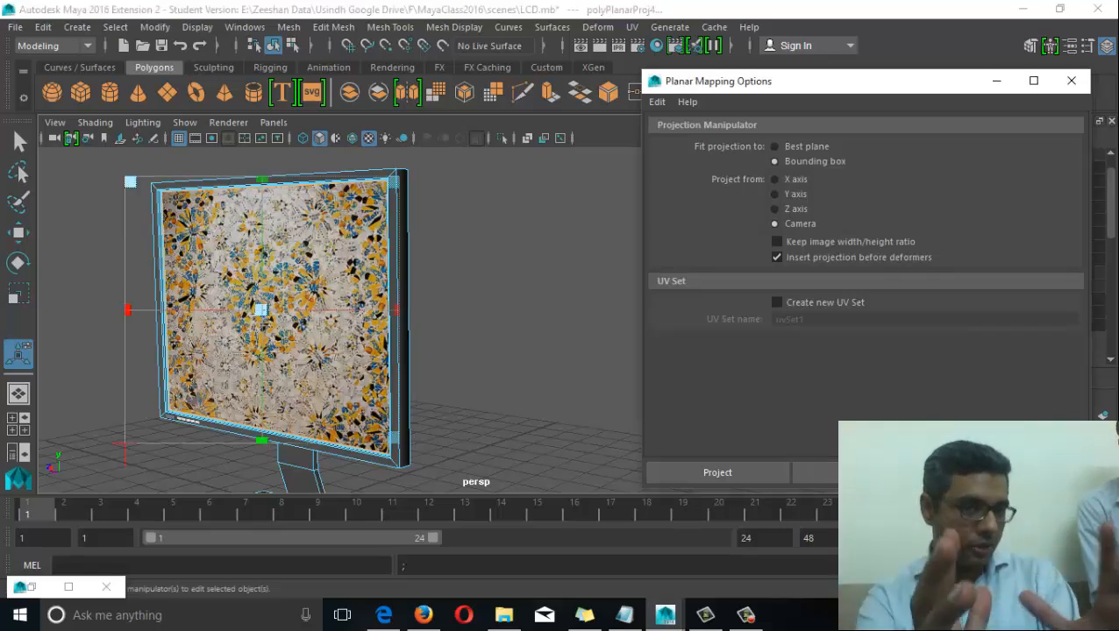
alt+drag(614, 376, 386, 294)
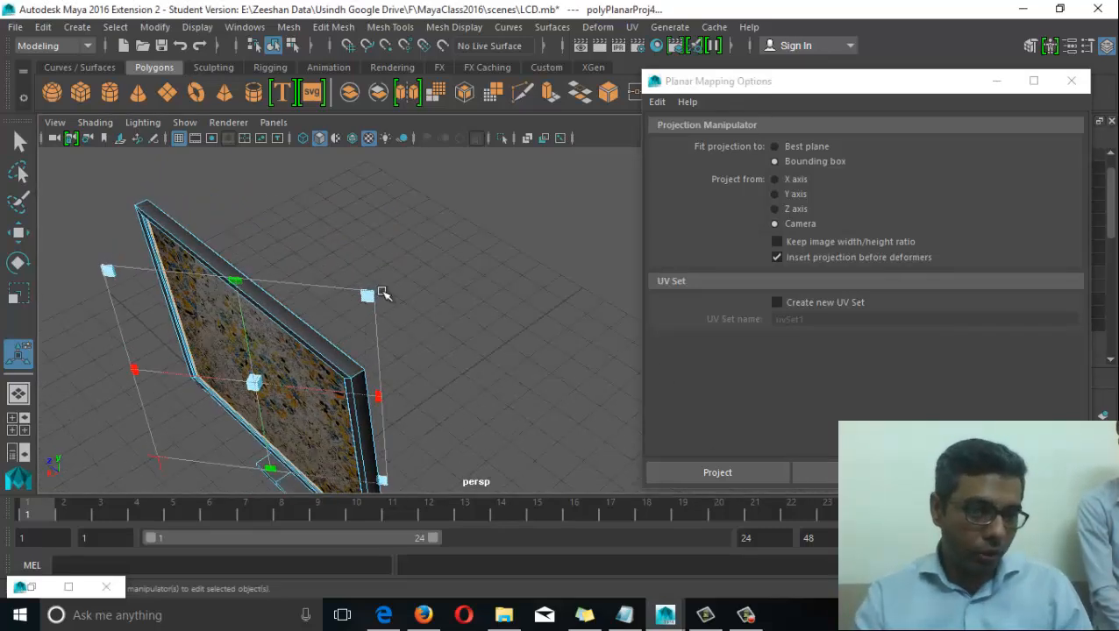
alt+drag(263, 386, 380, 260)
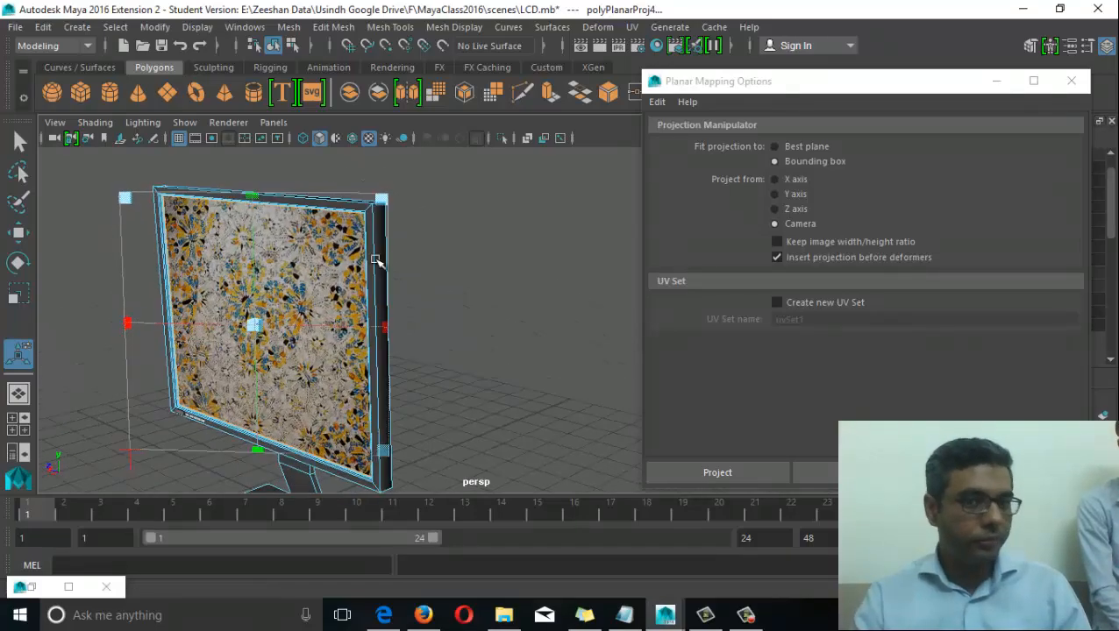
alt+drag(200, 389, 300, 350)
click(813, 472)
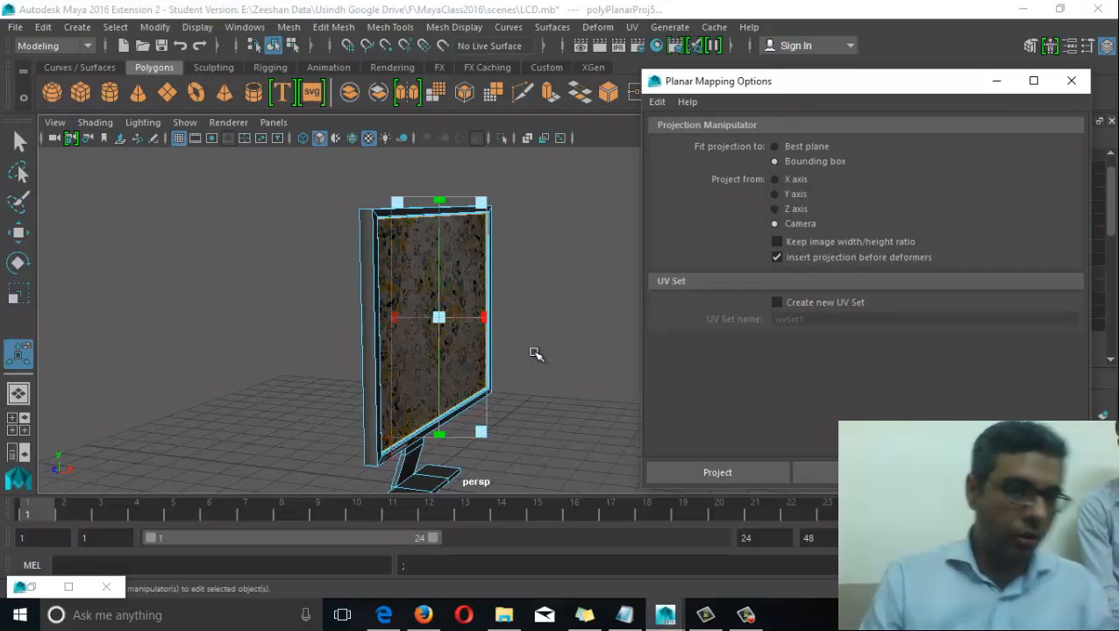
alt+drag(532, 355, 494, 358)
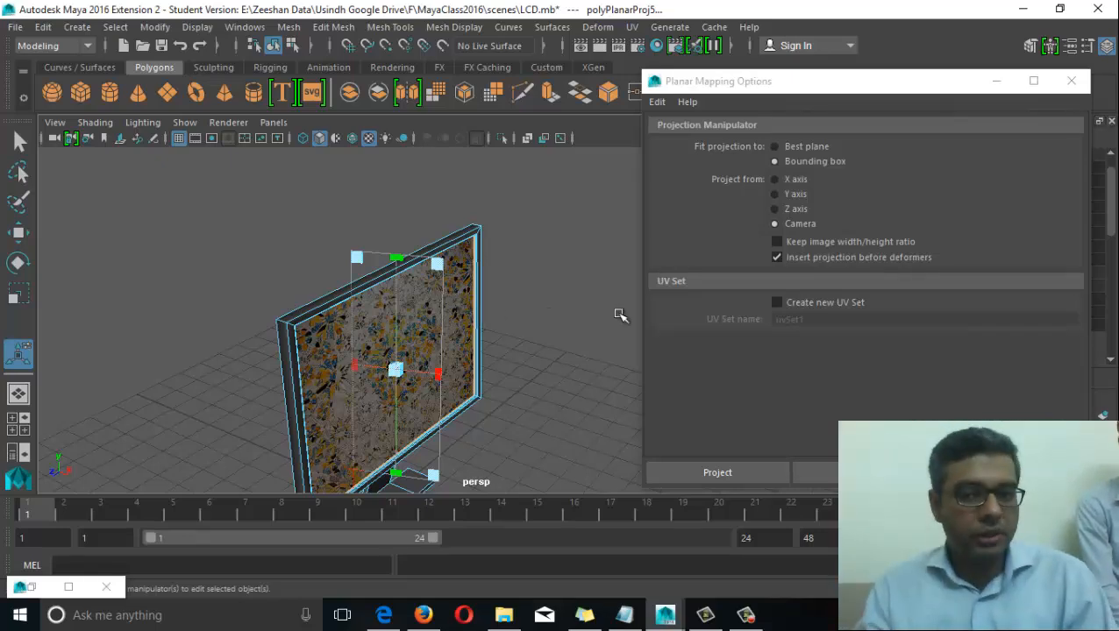
alt+drag(365, 345, 431, 346)
Reapply the planar projection along the X axis so the floral image fits the screen
key(w)
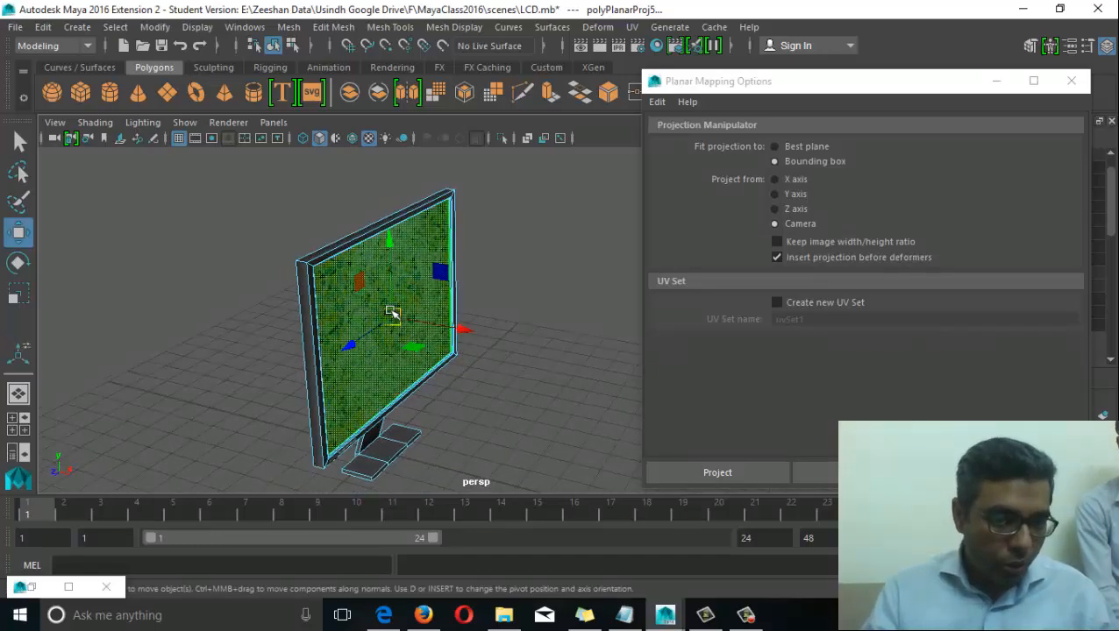
click(775, 179)
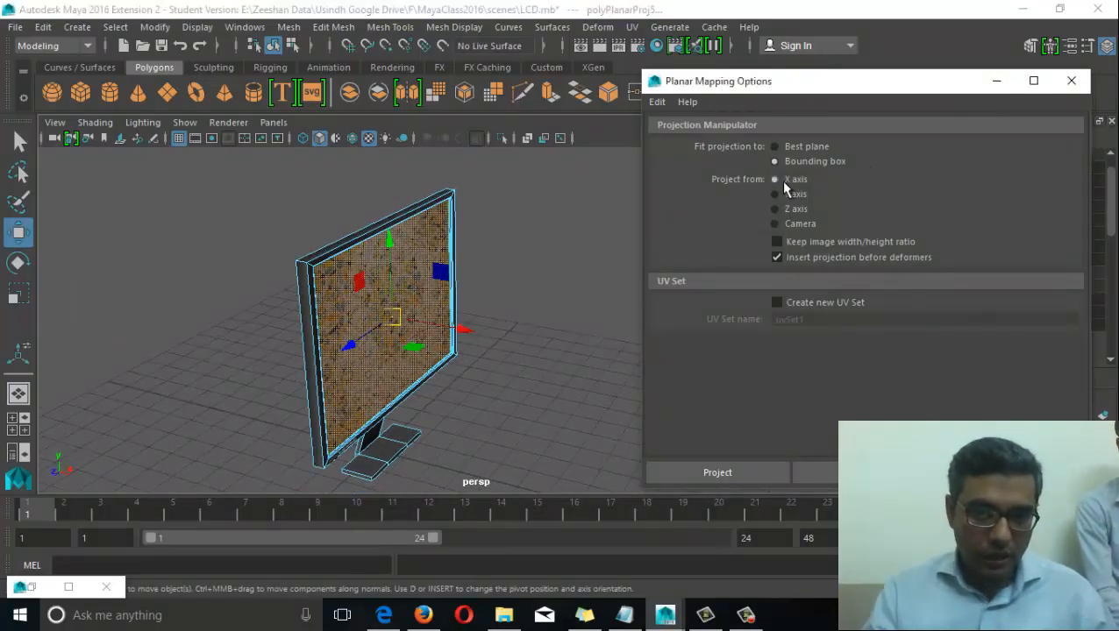
click(813, 472)
alt+drag(453, 393, 482, 391)
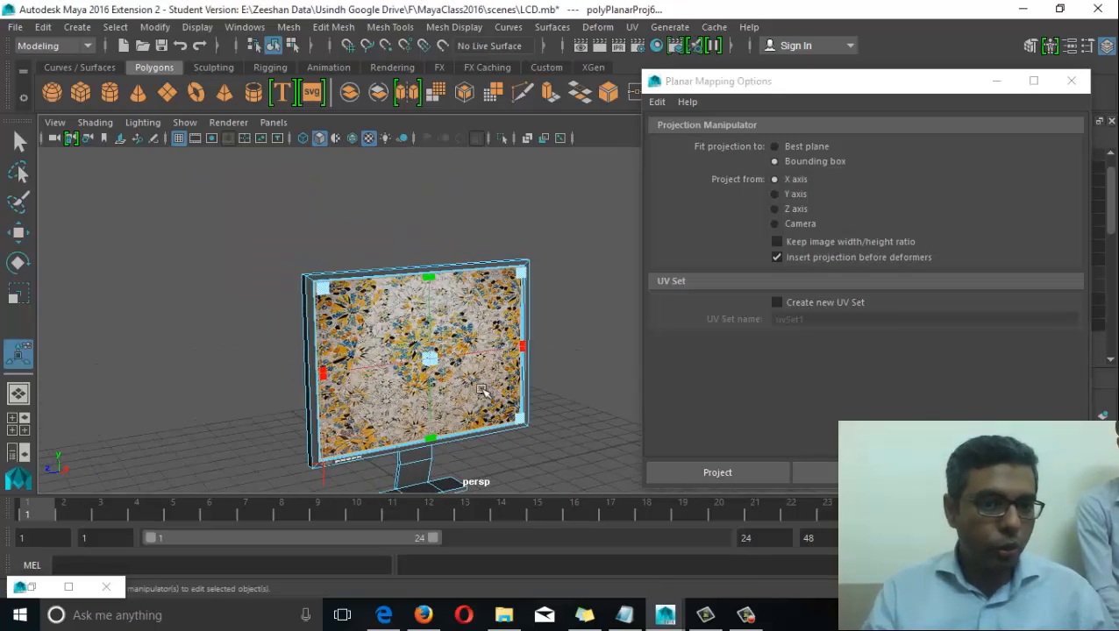
alt+drag(404, 385, 447, 377)
alt+right_drag(447, 377, 580, 397)
Return the monitor to object mode and close the Planar Mapping Options
key(q)
right_drag(425, 303, 519, 135)
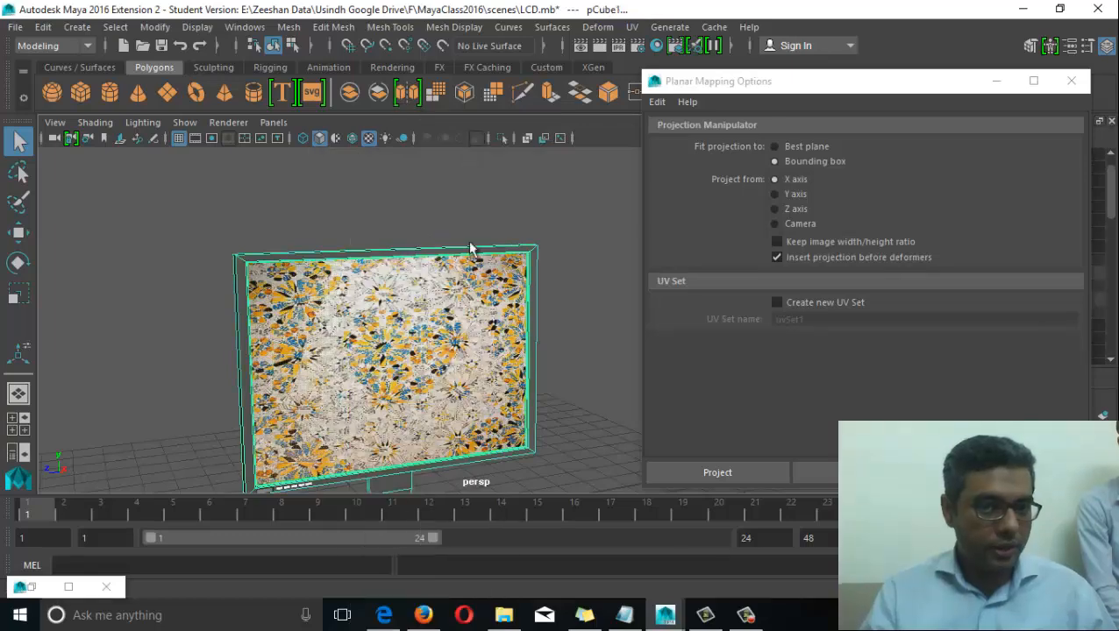
click(561, 421)
alt+drag(517, 394, 487, 365)
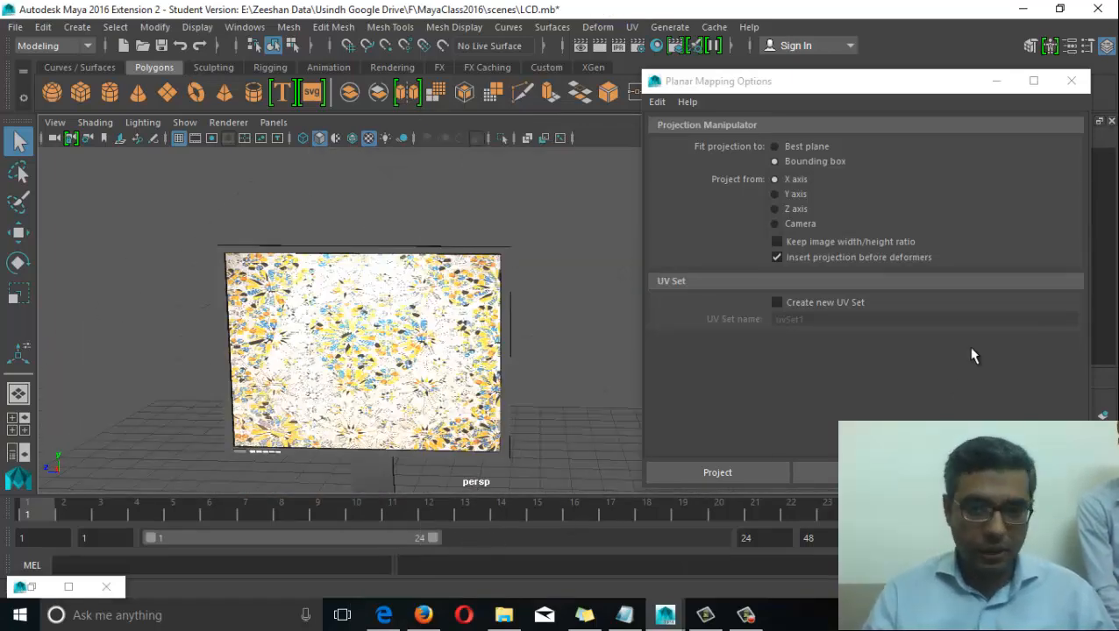
click(1071, 80)
Restore and maximize the Hypershade, adjusting the preview and node graph
click(32, 586)
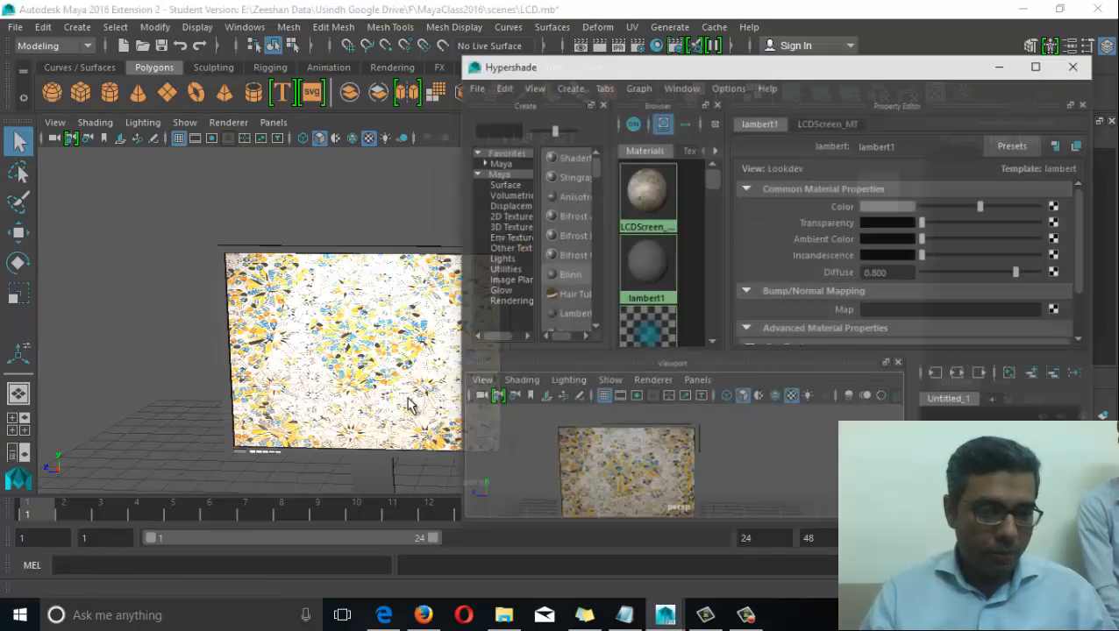
double_click(842, 46)
alt+middle_drag(322, 412, 341, 362)
alt+drag(341, 445, 259, 479)
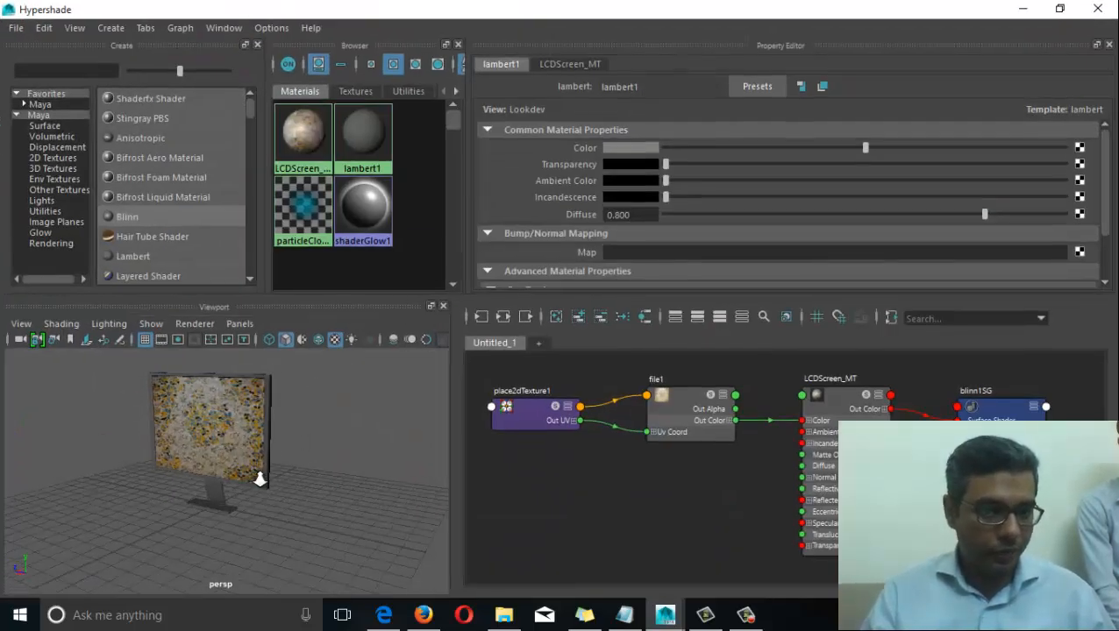
alt+middle_drag(298, 473, 307, 539)
alt+drag(307, 539, 268, 537)
alt+middle_drag(741, 518, 701, 496)
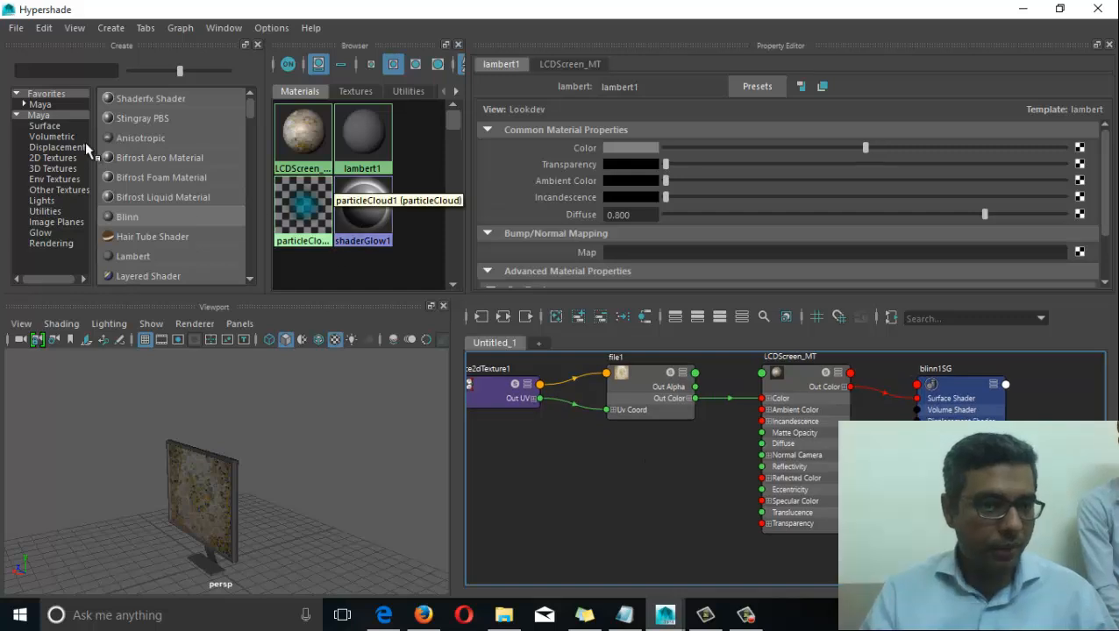
alt+right_drag(204, 474, 333, 484)
alt+middle_drag(333, 484, 362, 390)
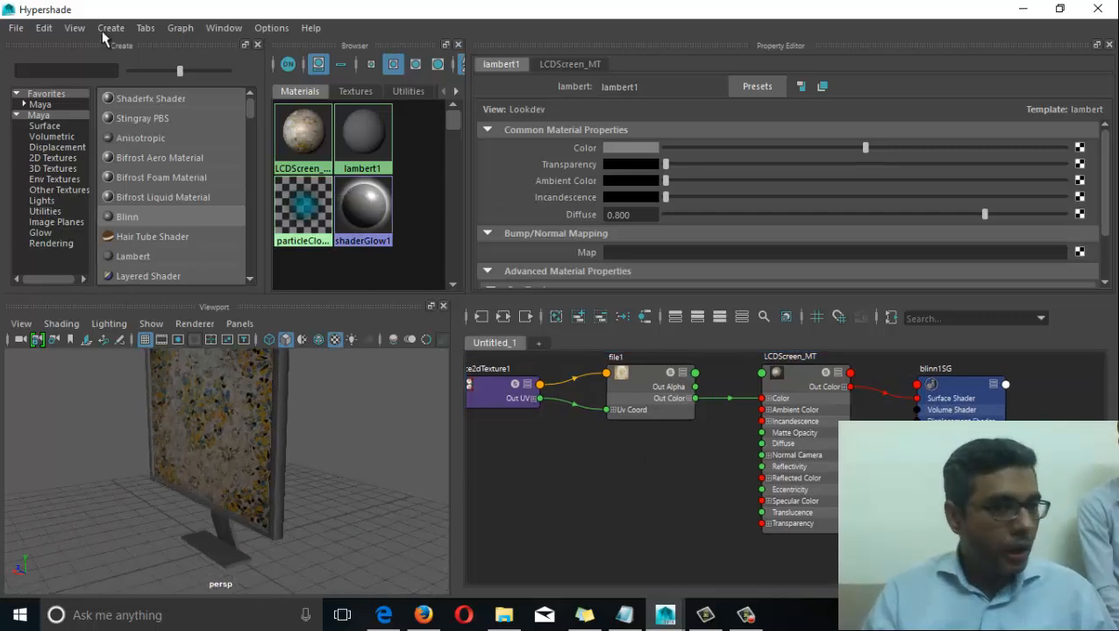
Create a new Blinn material and rename it LCDCover_MT
click(138, 216)
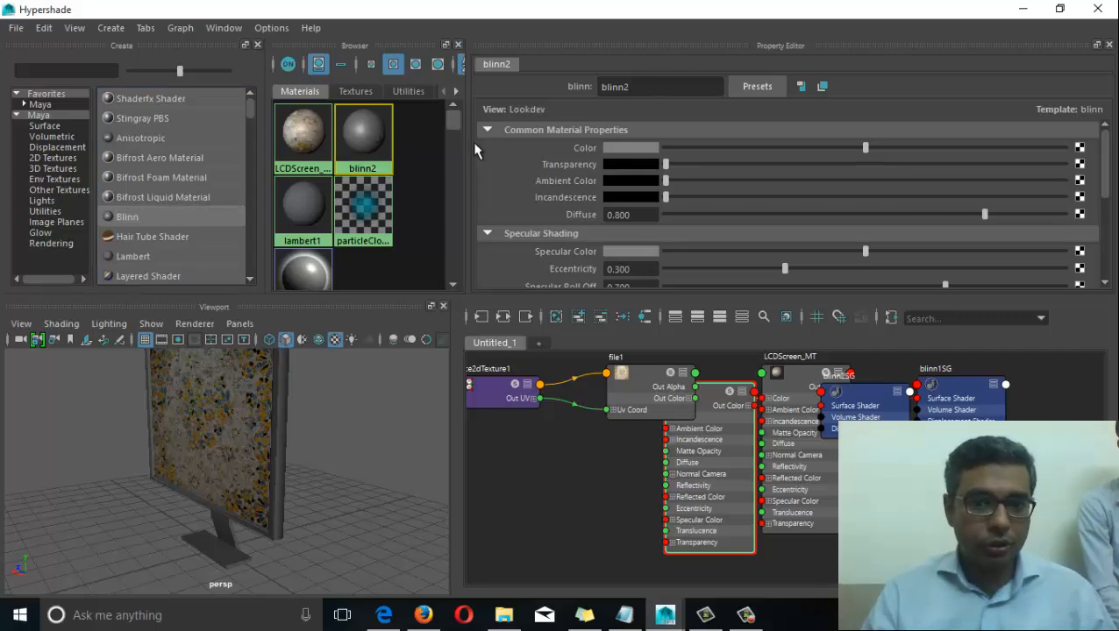
drag(465, 147, 517, 167)
drag(452, 349, 509, 349)
double_click(695, 86)
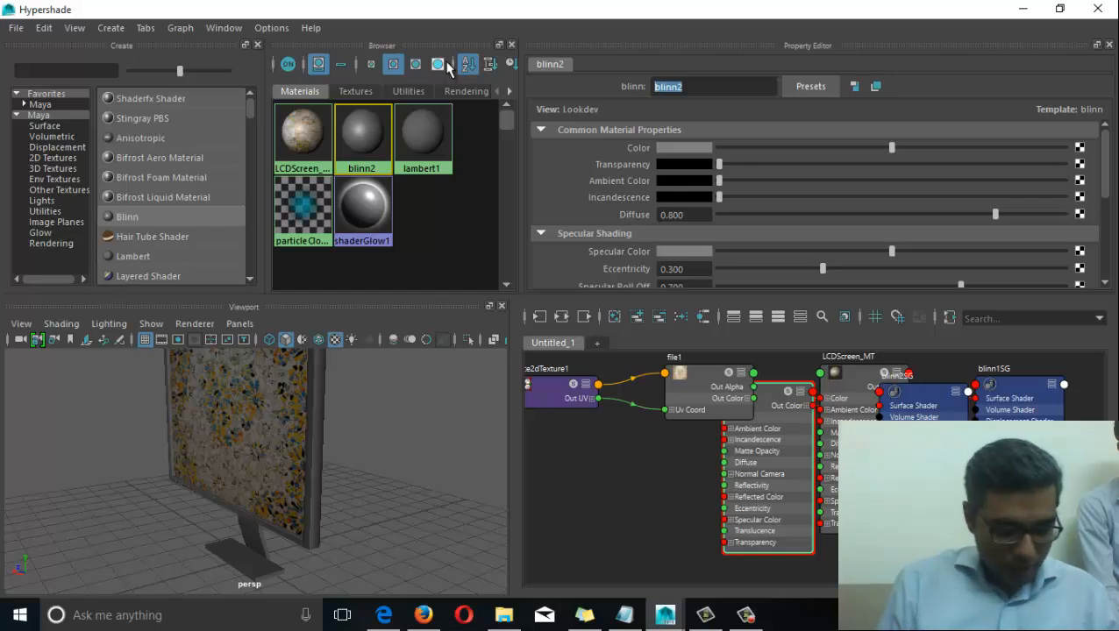
text(l)
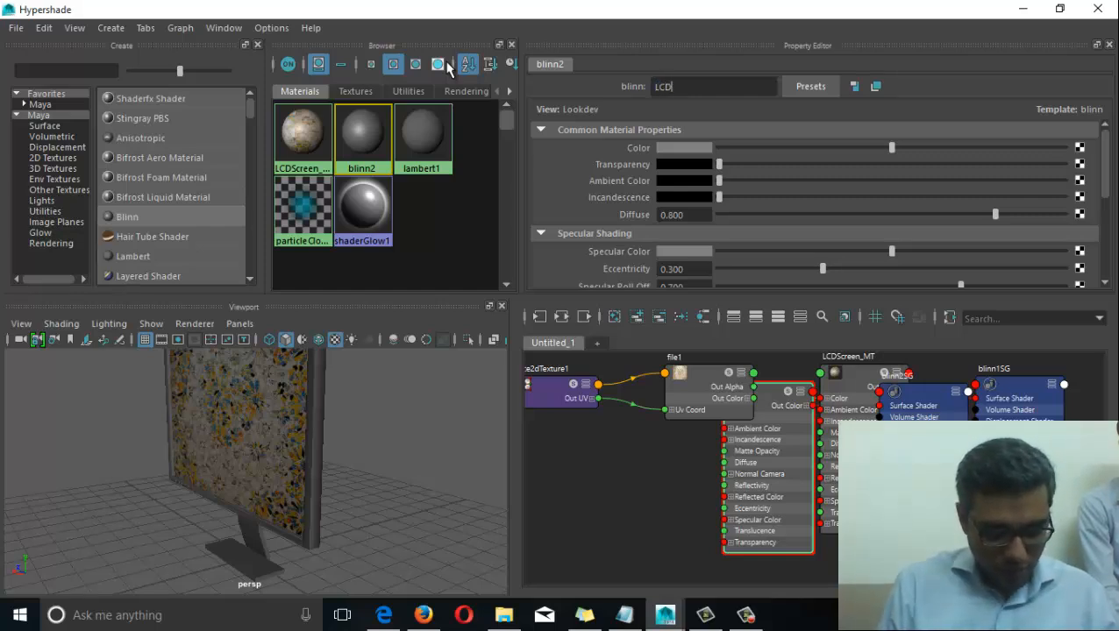
text(CD)
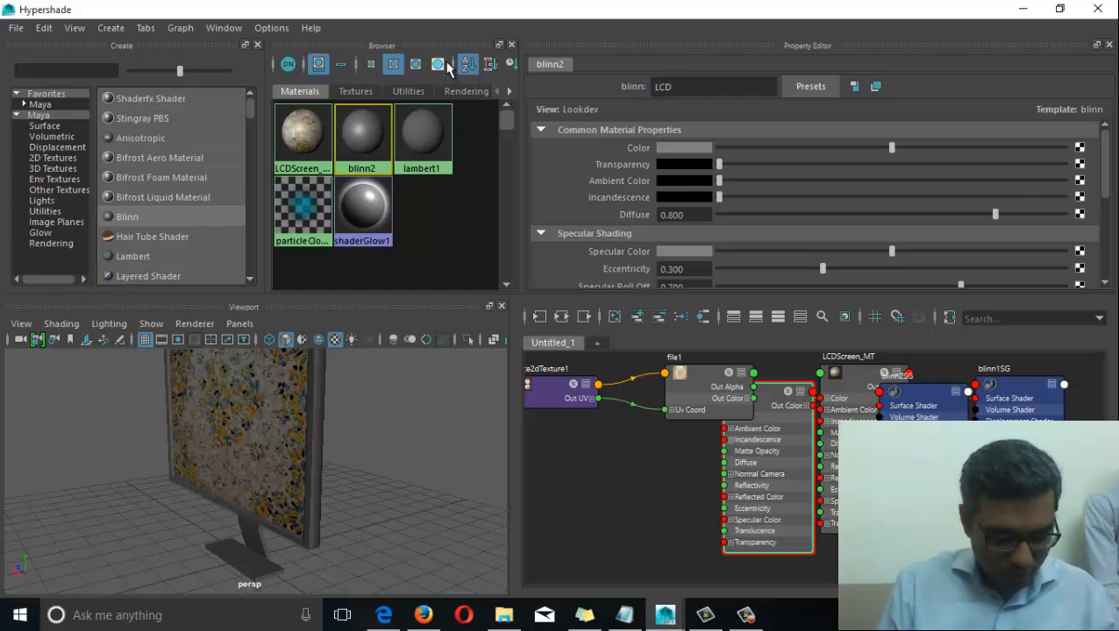
text(Cover)
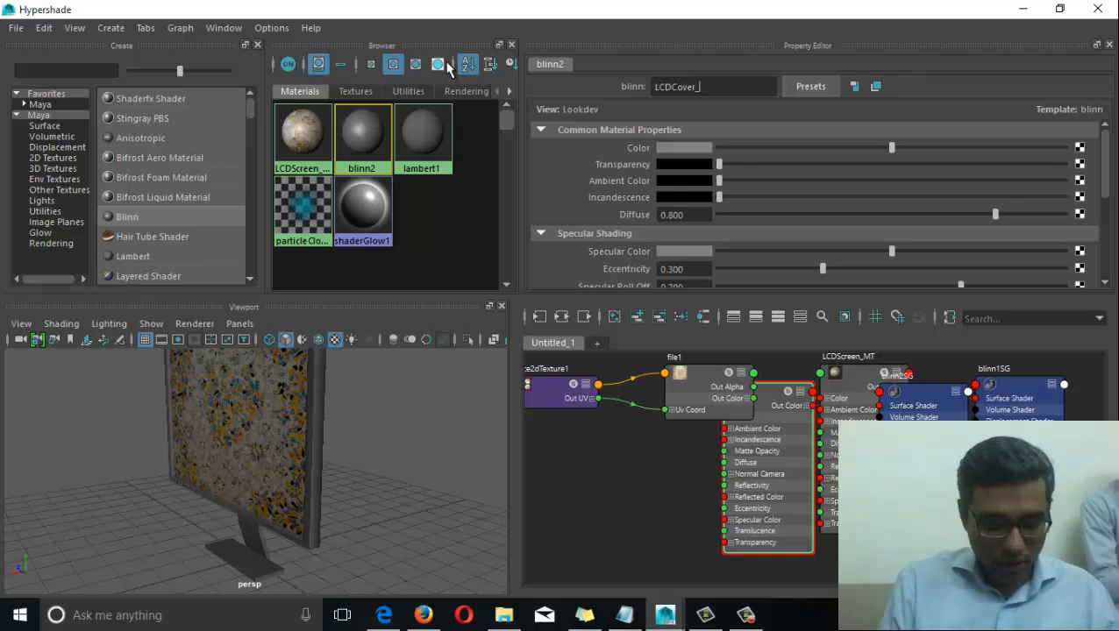
text(_MT)
key(Return)
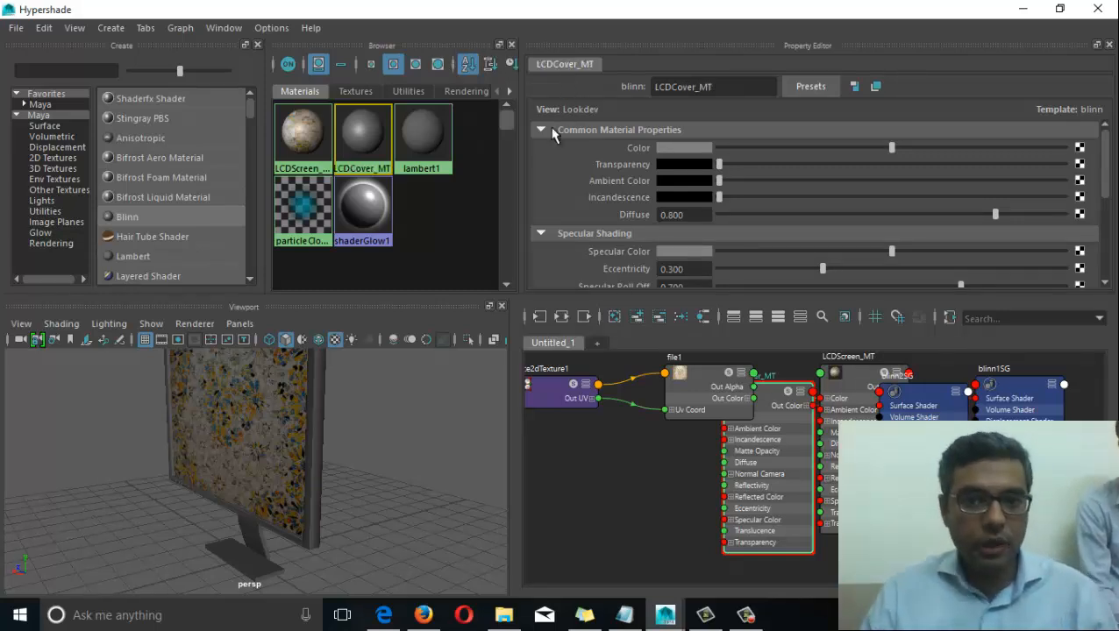
Set LCDCover_MT's Color to black at V 0.133 and raise its Ambient Color slightly
click(702, 147)
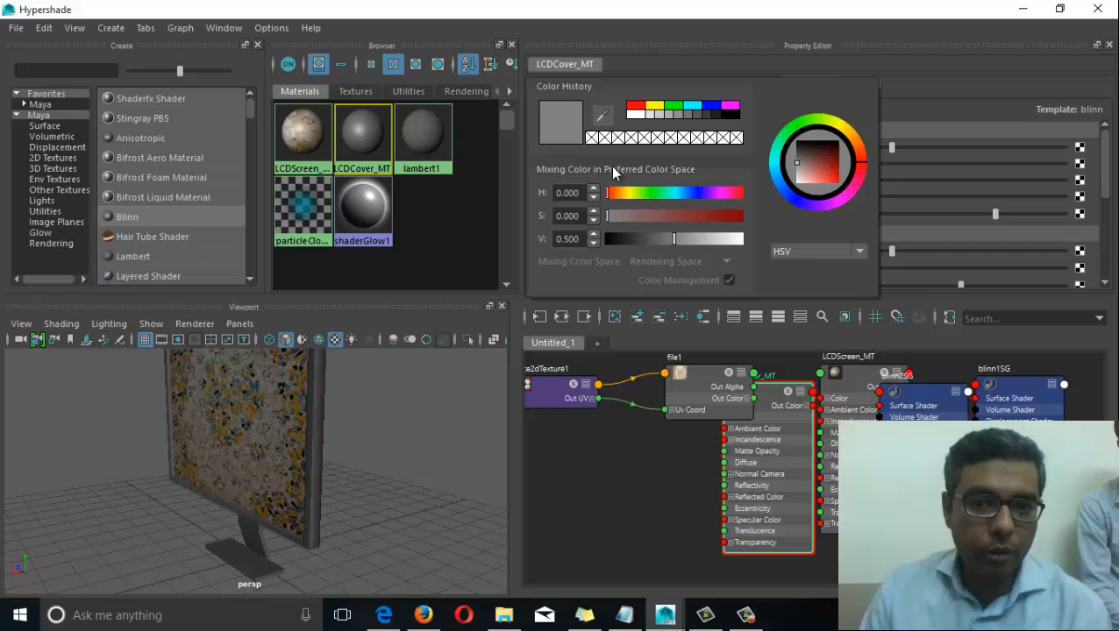
click(733, 118)
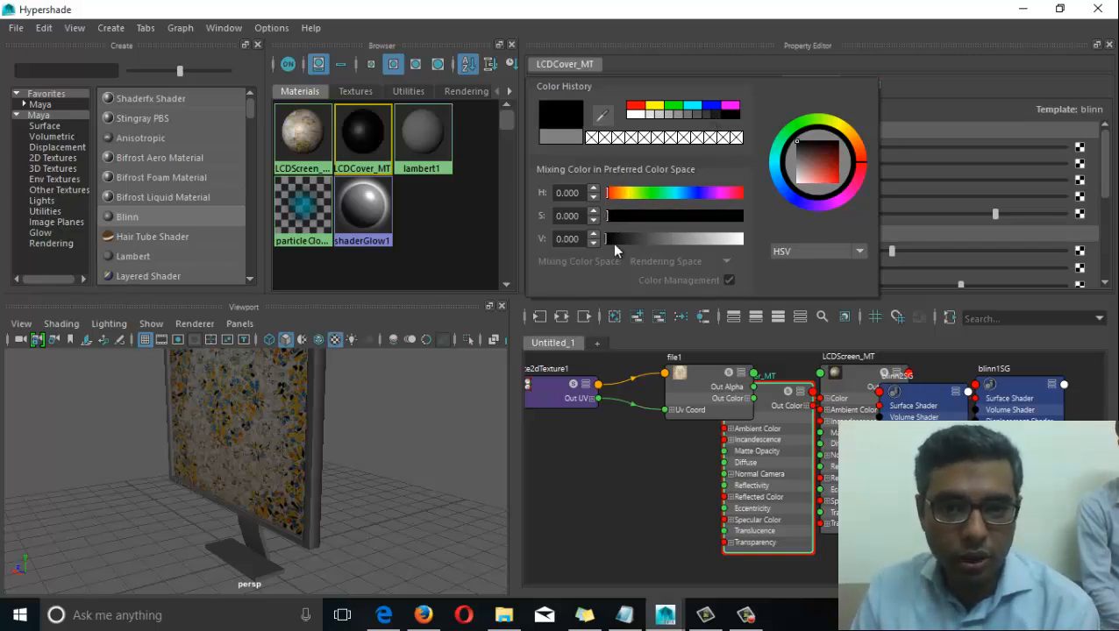
drag(615, 242, 628, 241)
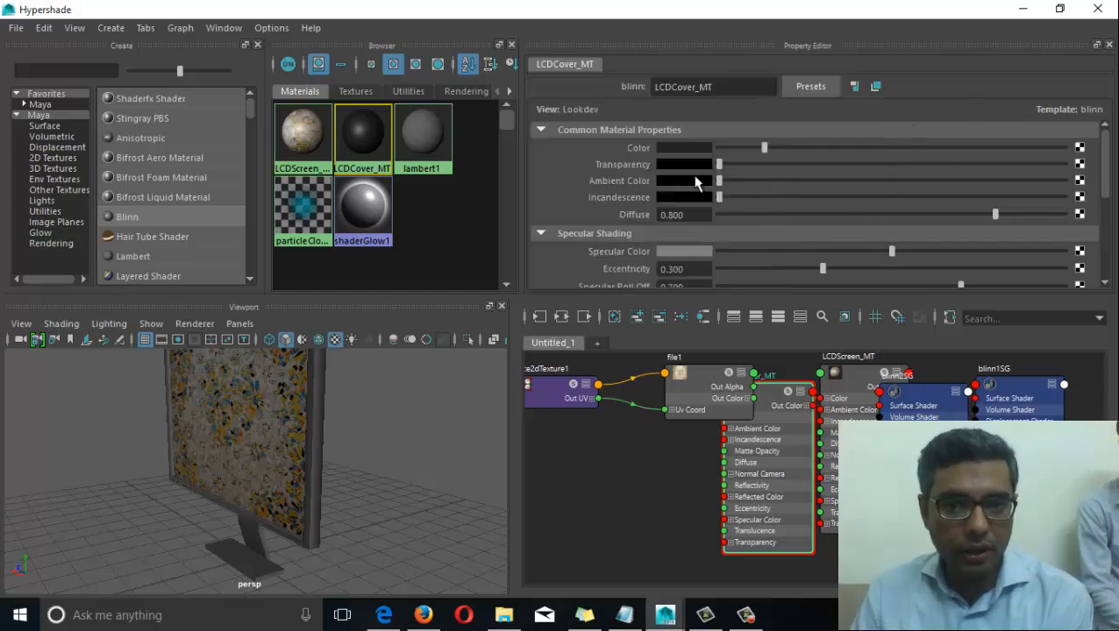
drag(719, 181, 739, 181)
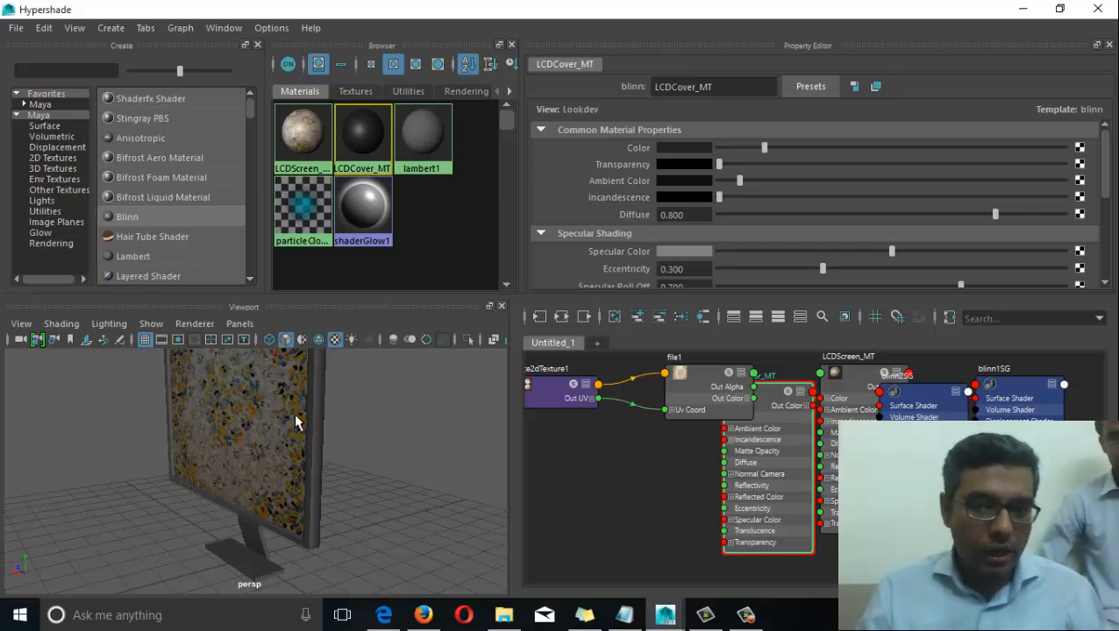
Select the monitor mesh and switch it to face selection
alt+drag(498, 352, 277, 512)
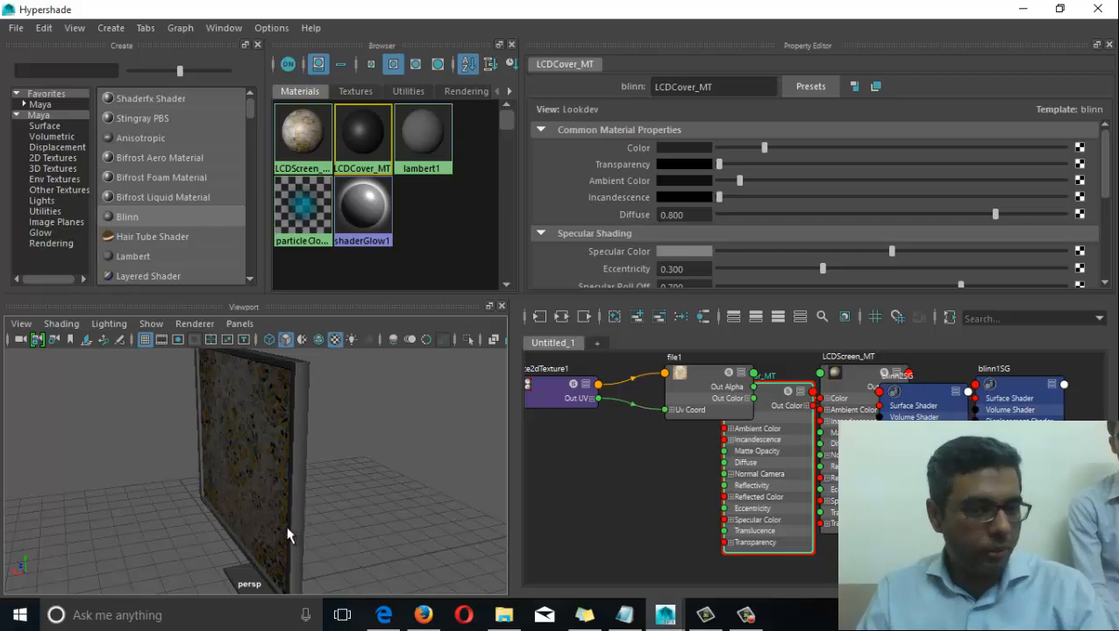
alt+drag(412, 486, 361, 451)
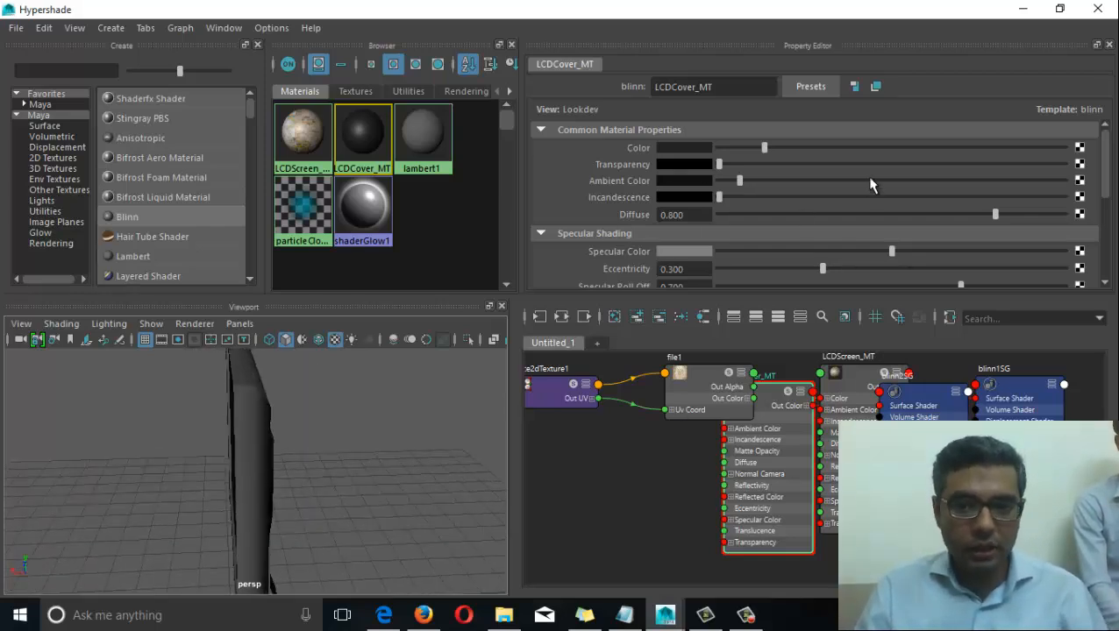
alt+drag(207, 459, 319, 442)
click(348, 406)
right_click(348, 407)
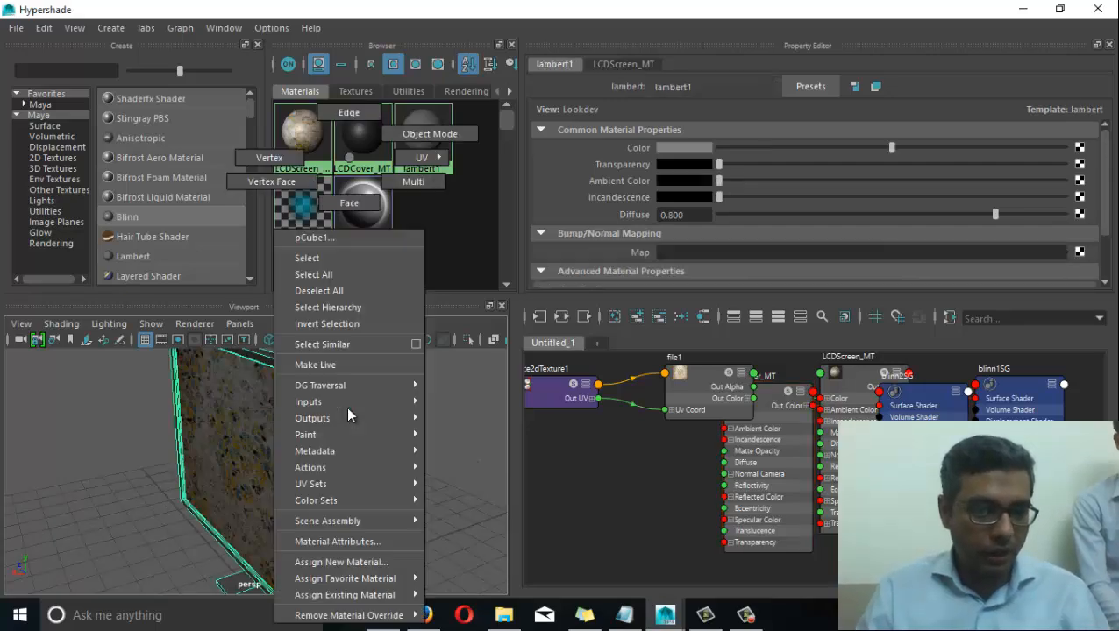
right_drag(356, 277, 348, 207)
Select the side and top faces of the monitor's outer frame
alt+drag(230, 454, 215, 501)
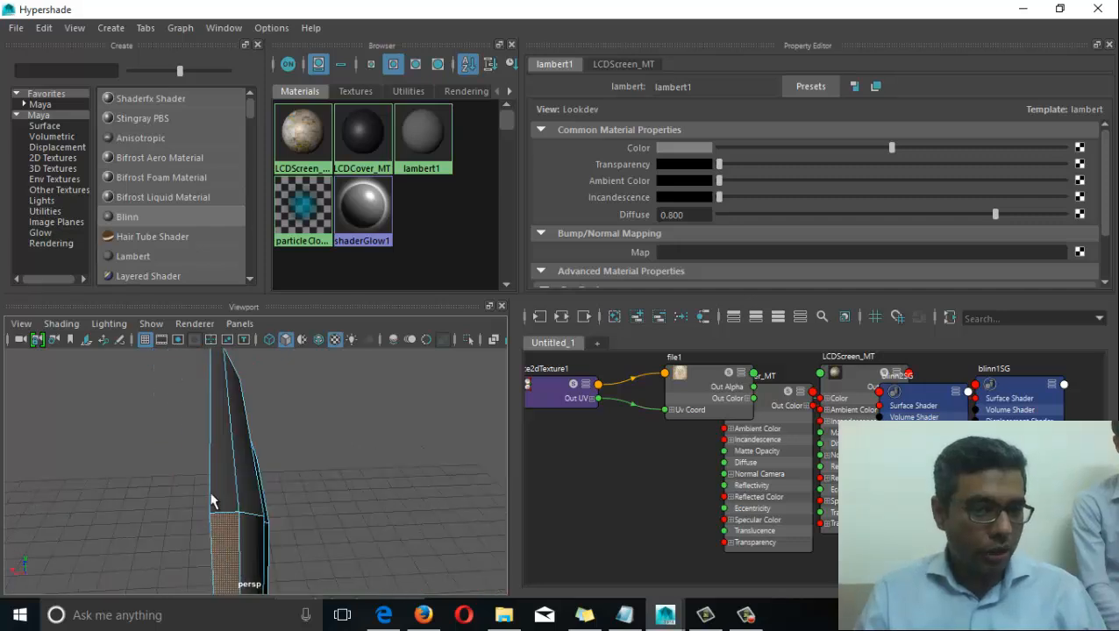
click(232, 561)
alt+drag(231, 561, 223, 482)
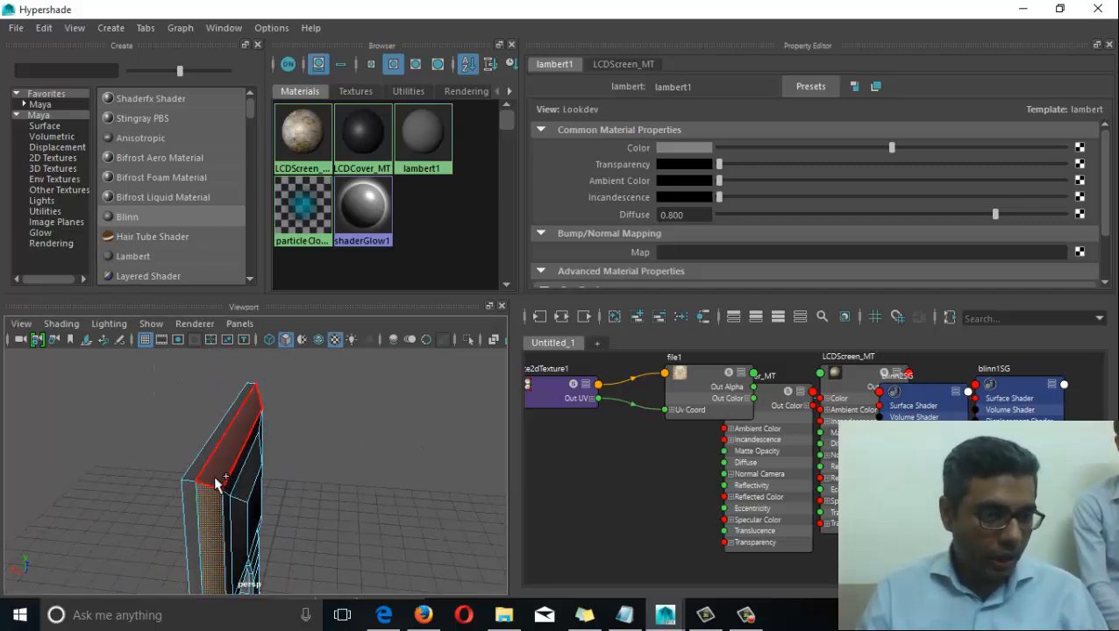
shift+click(222, 467)
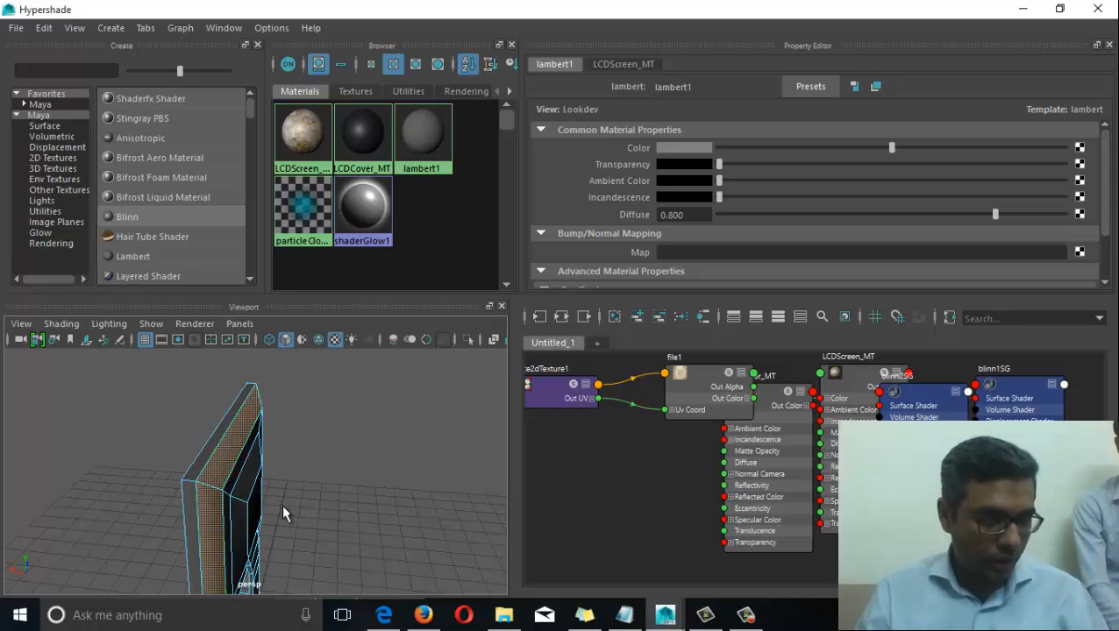
alt+drag(284, 515, 219, 455)
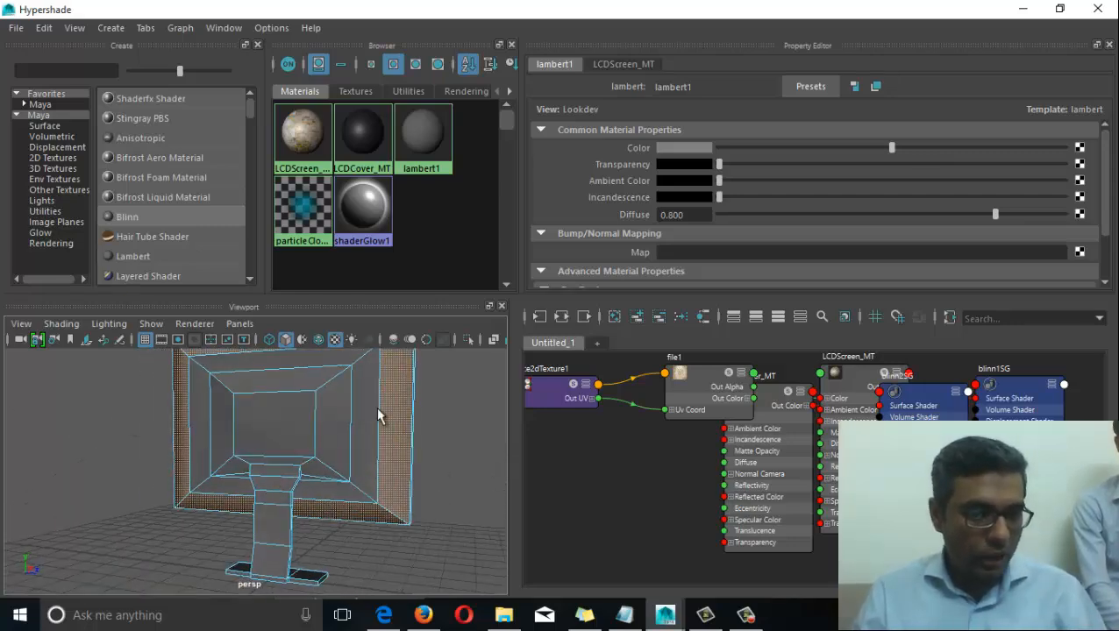
alt+drag(379, 416, 134, 413)
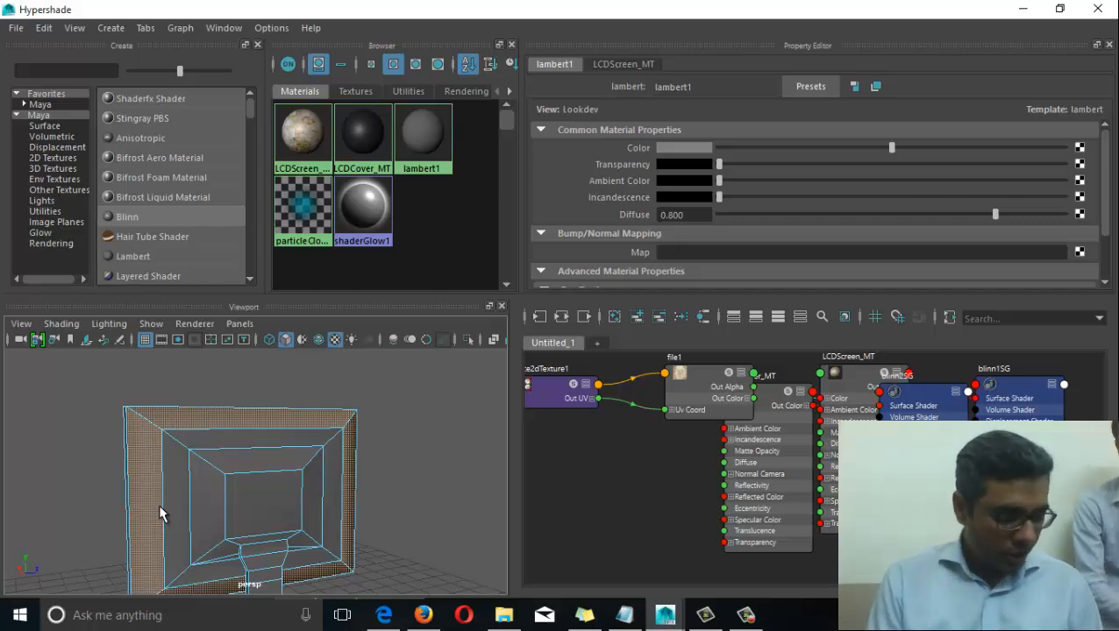
alt+drag(159, 507, 254, 449)
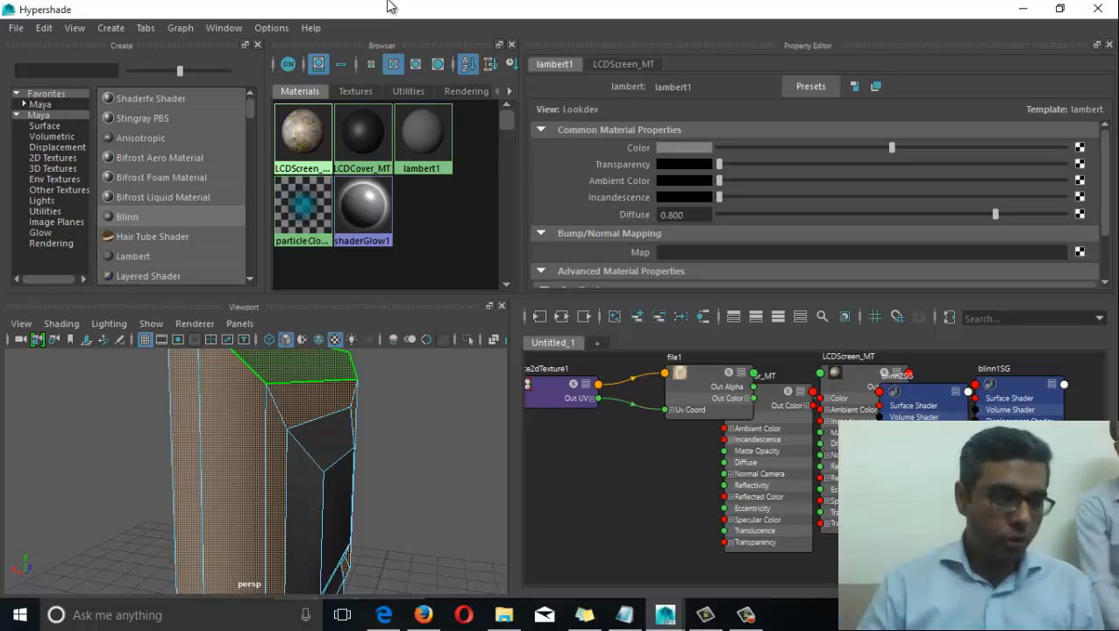
Select the front screen face and grow the selection three times with >
alt+drag(153, 527, 200, 481)
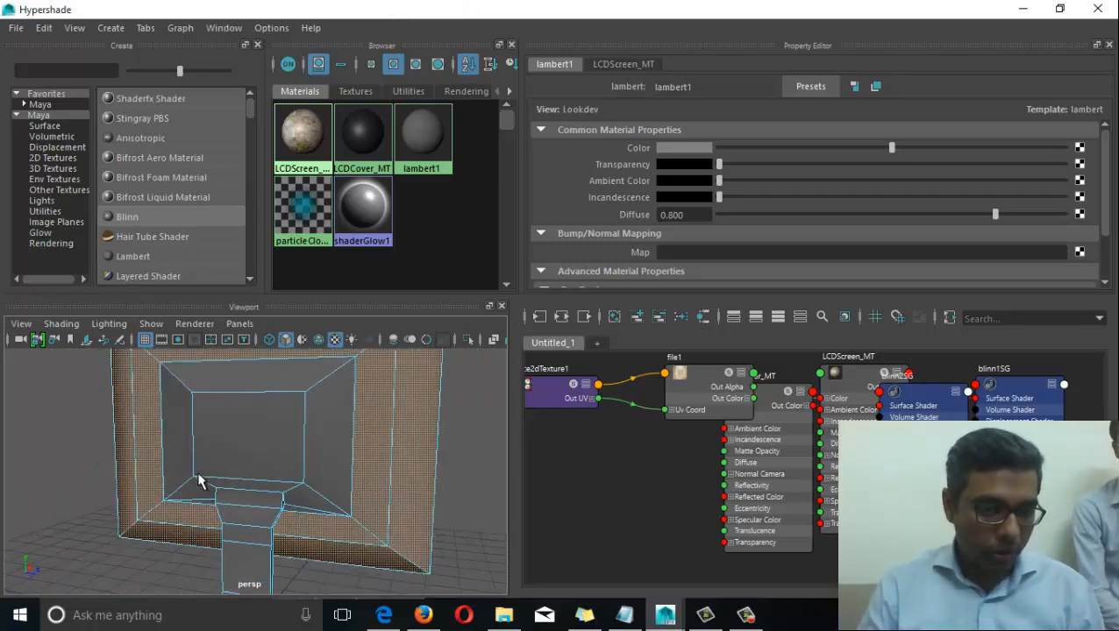
click(237, 459)
alt+drag(267, 451, 228, 443)
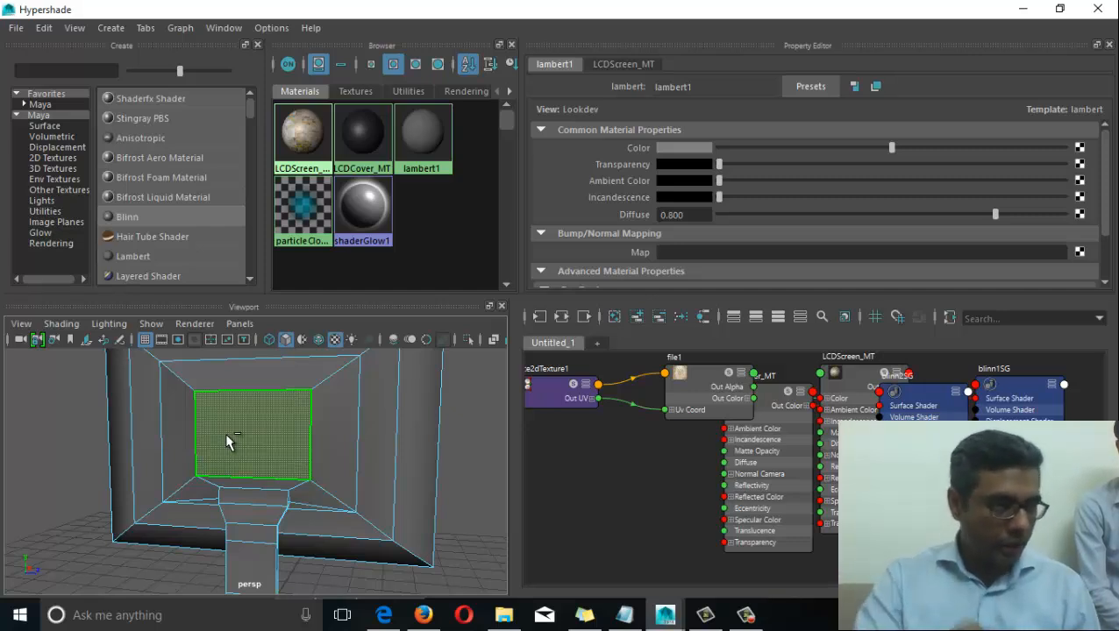
key(shift+period)
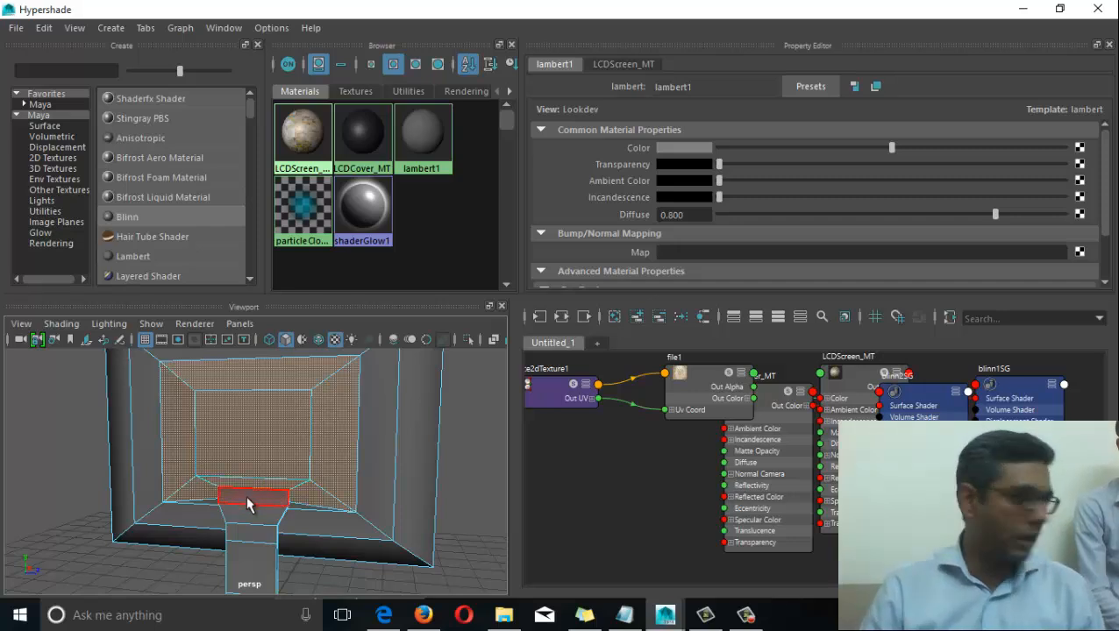
alt+drag(250, 500, 279, 466)
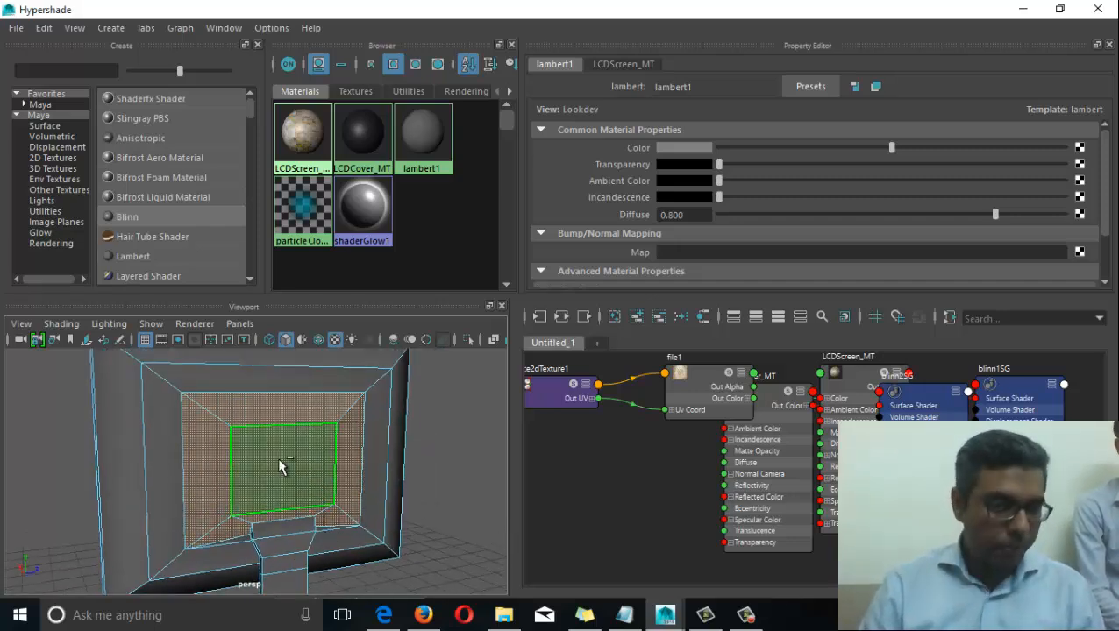
key(shift+period)
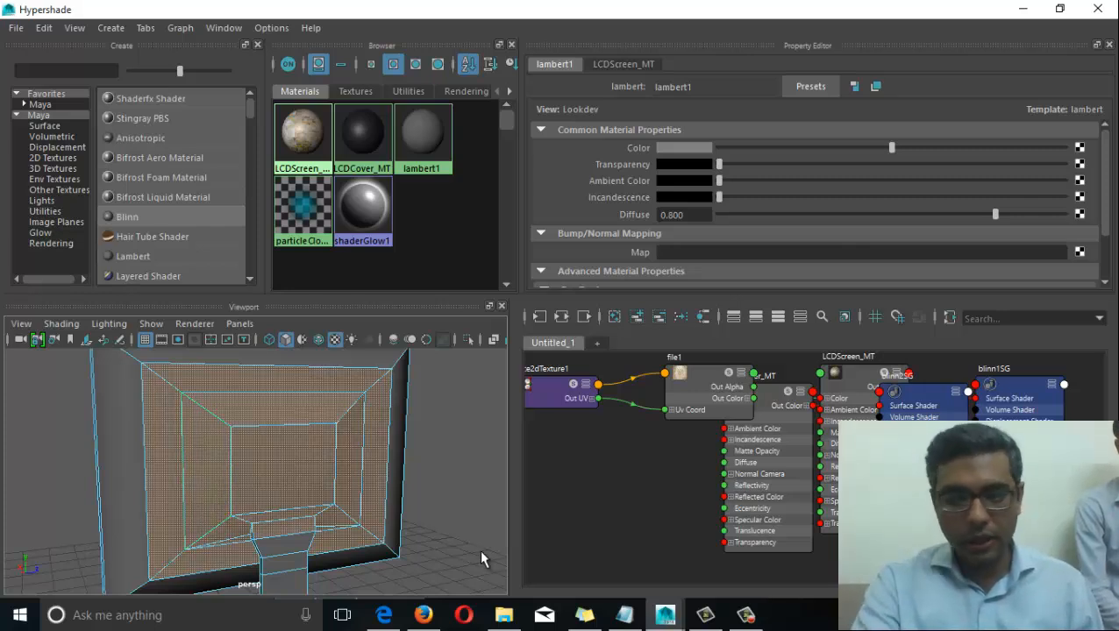
key(shift+period)
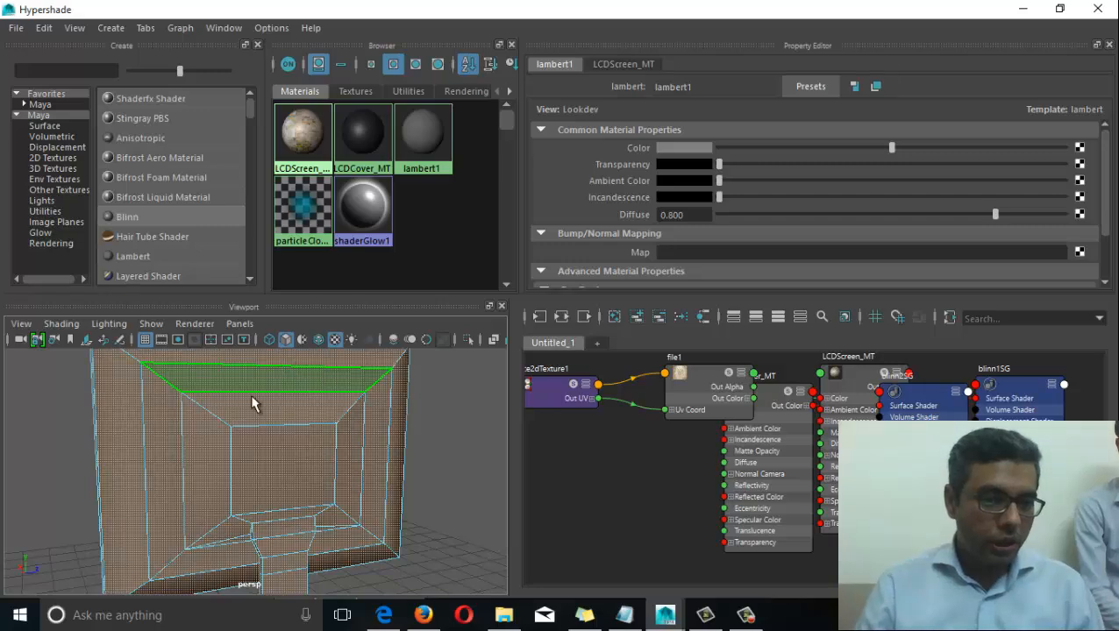
Add the monitor's rim faces to the selection
alt+drag(252, 402, 265, 501)
scroll(372, 462, up, 4)
scroll(247, 504, up, 2)
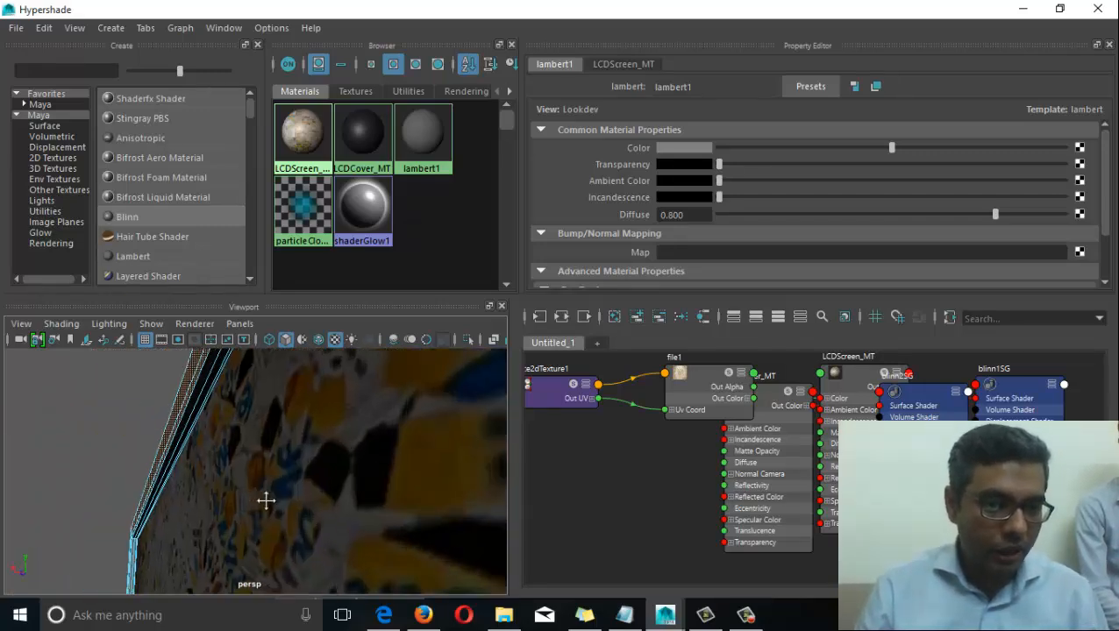
alt+middle_drag(264, 501, 253, 537)
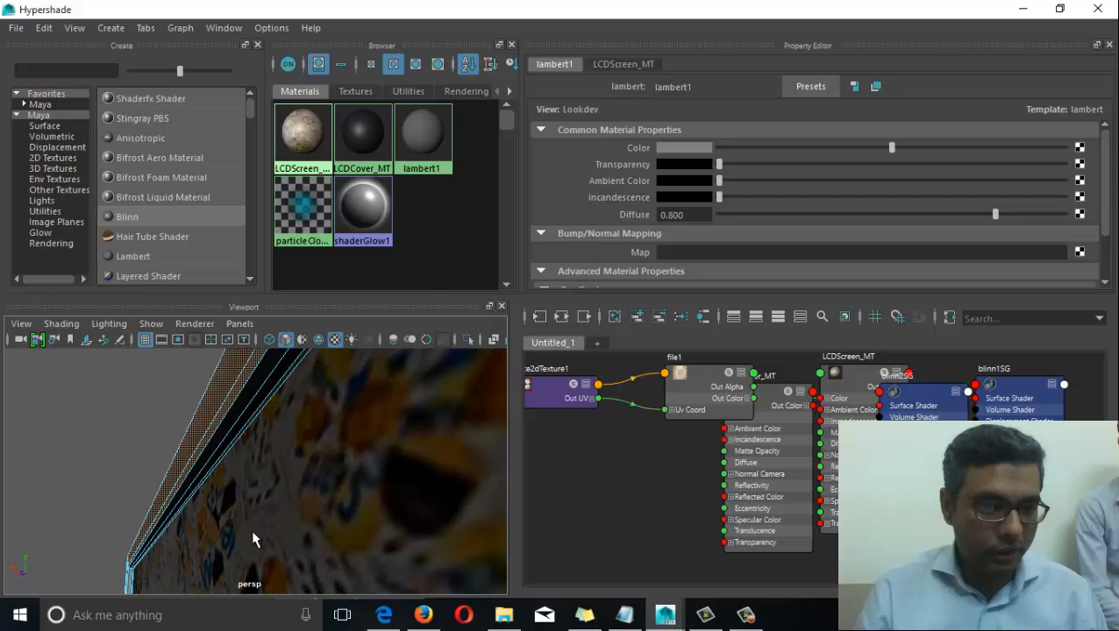
click(210, 458)
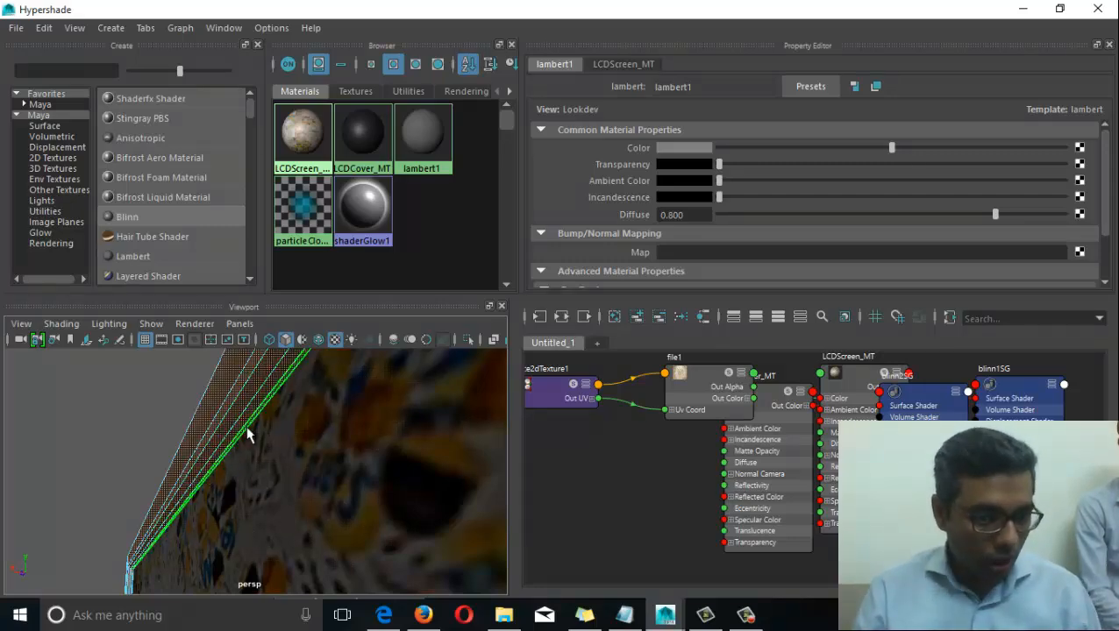
alt+right_drag(187, 540, 107, 467)
alt+drag(107, 466, 316, 568)
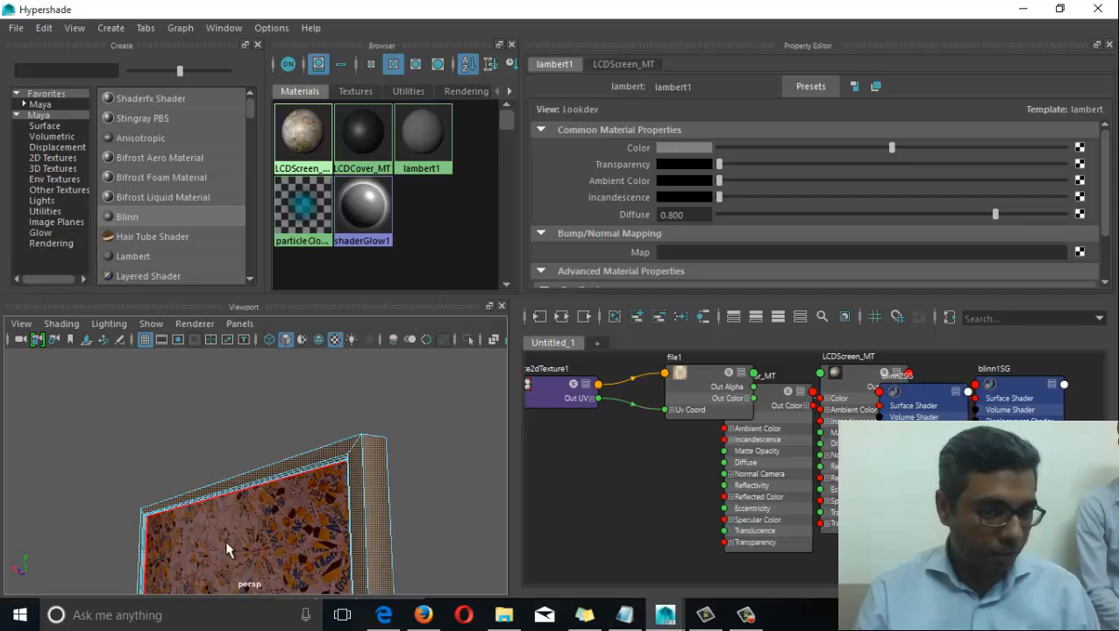
Assign the black LCDCover_MT material to the selected monitor frame faces
mouse_move(226, 549)
alt+mouse_down()
mouse_move(174, 475)
mouse_move(188, 462)
mouse_move(246, 526)
mouse_move(240, 489)
mouse_move(242, 561)
alt+mouse_up()
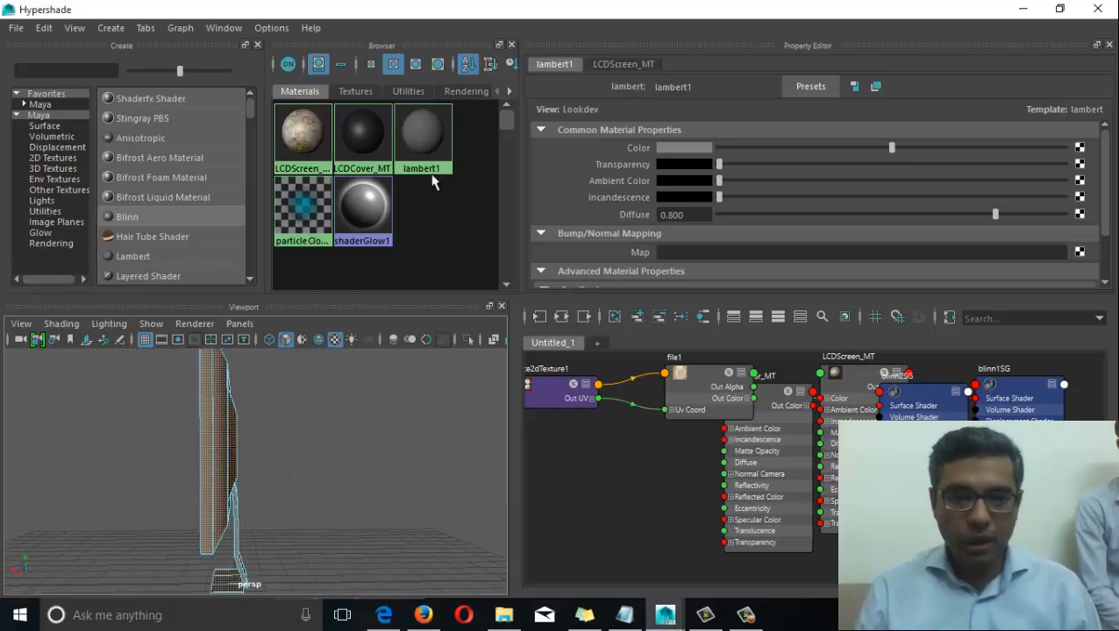
right_drag(364, 138, 363, 92)
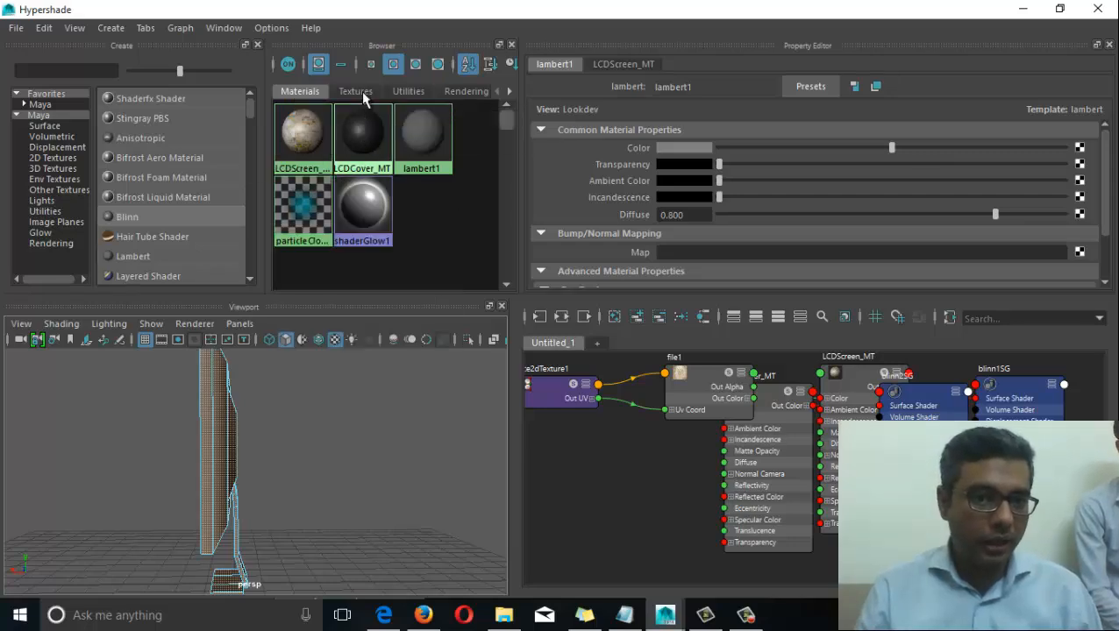
alt+drag(357, 412, 227, 519)
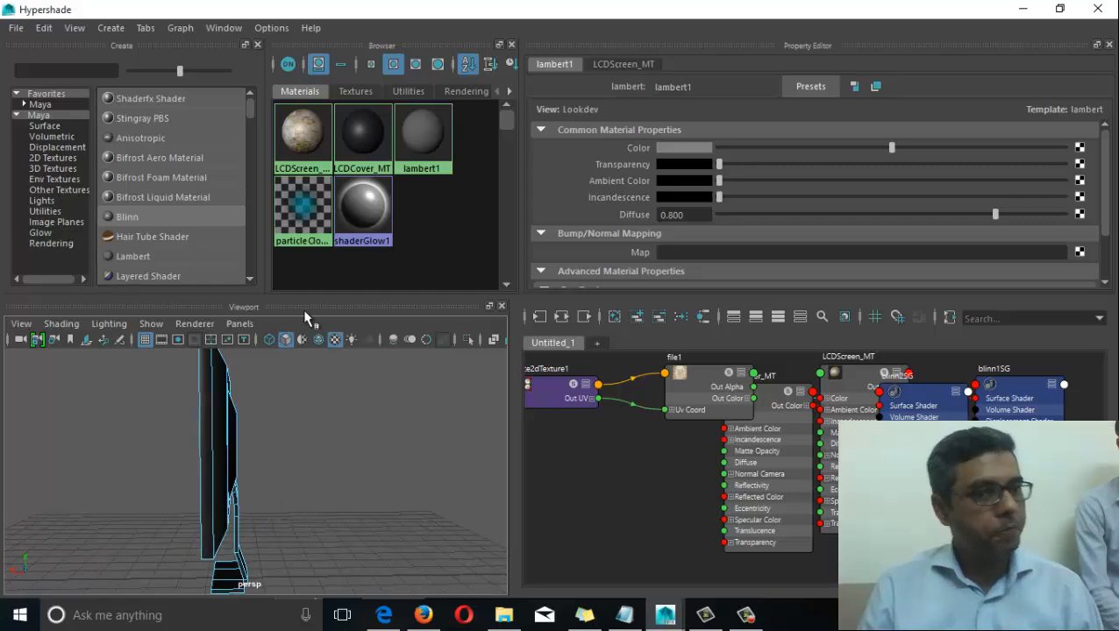
alt+drag(176, 496, 241, 498)
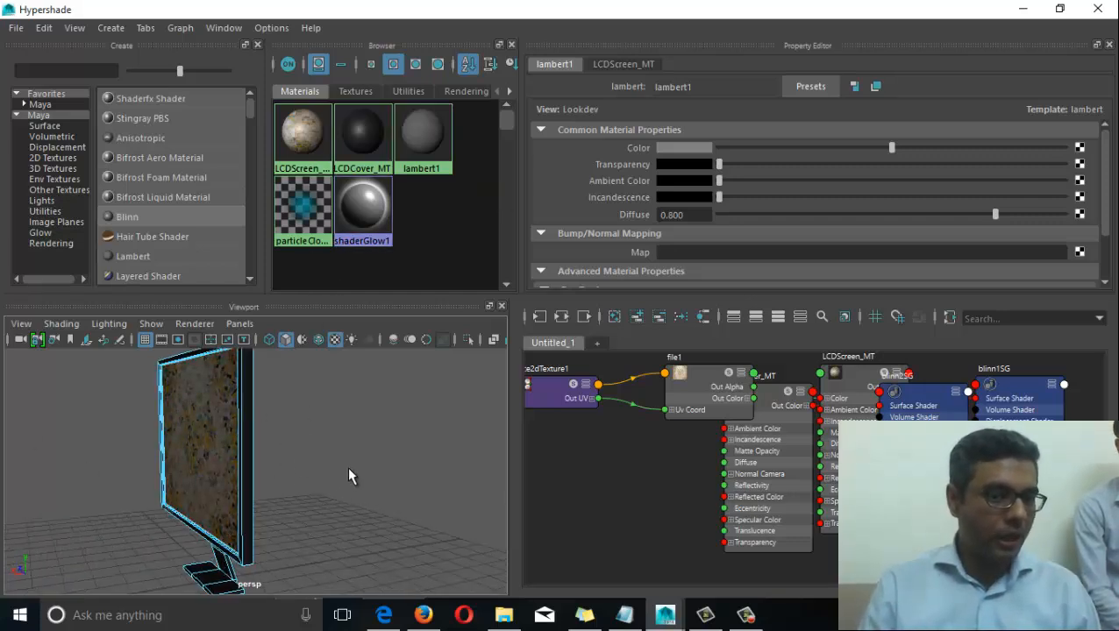
Display LCDCover_MT's Blinn attributes in the Property Editor
click(362, 133)
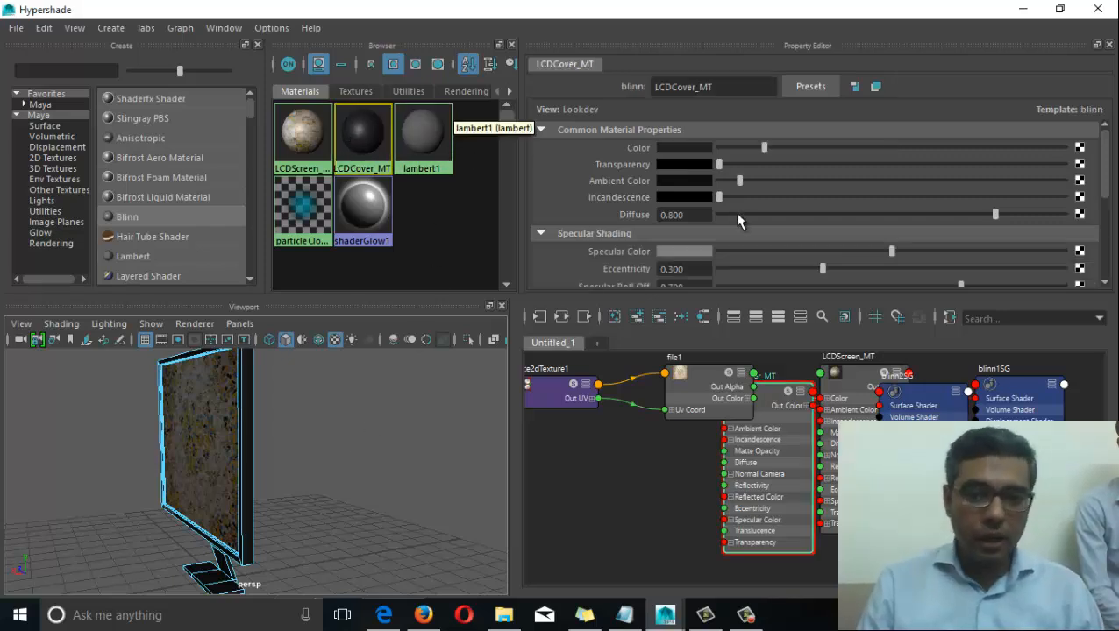
scroll(646, 225, down, 2)
scroll(646, 226, down, 2)
scroll(704, 213, up, 3)
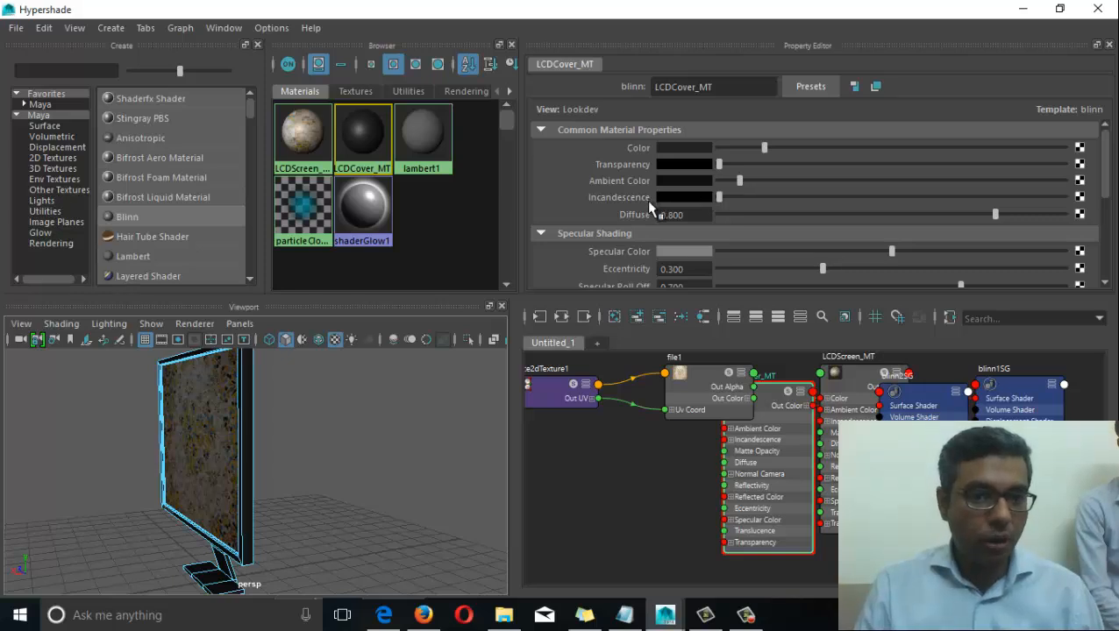
click(224, 27)
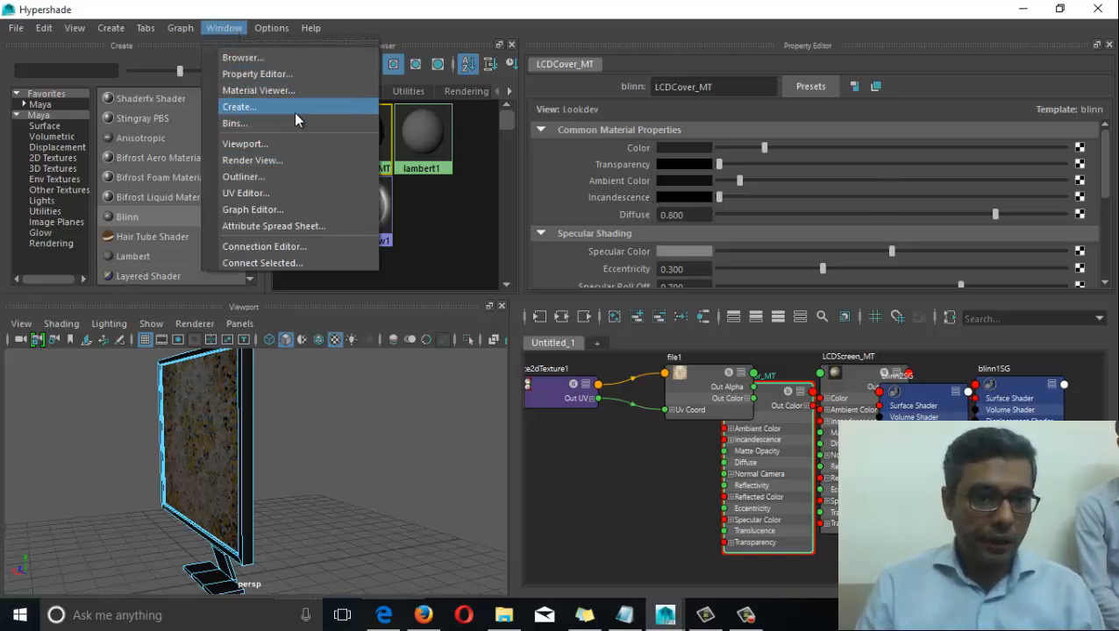
Open the Render View panel, then close it again
click(321, 161)
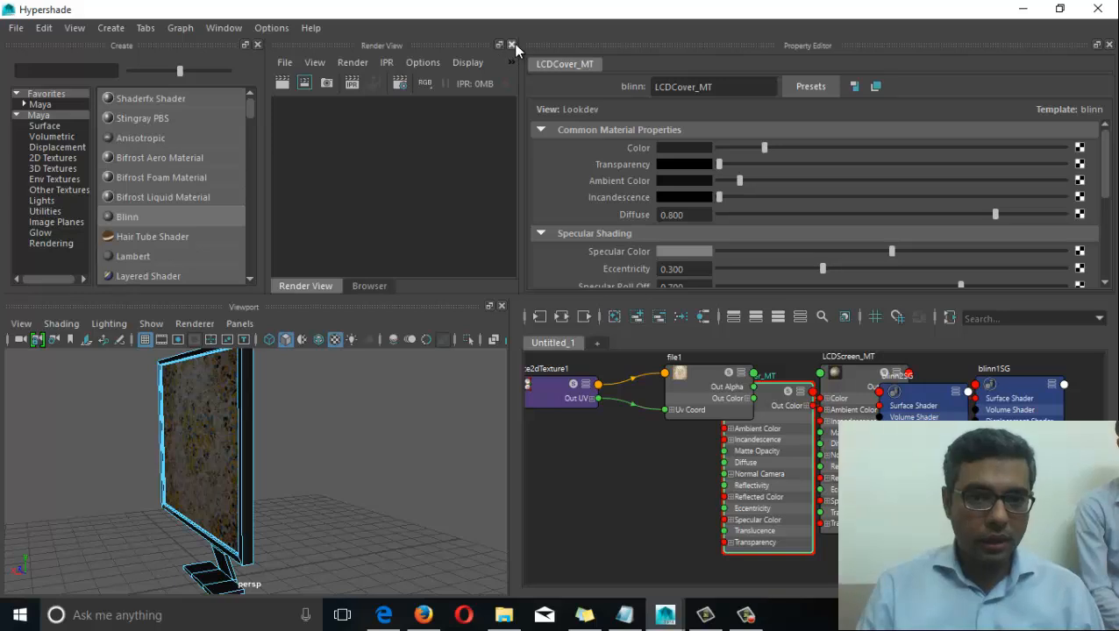
click(512, 44)
click(271, 27)
mouse_move(224, 27)
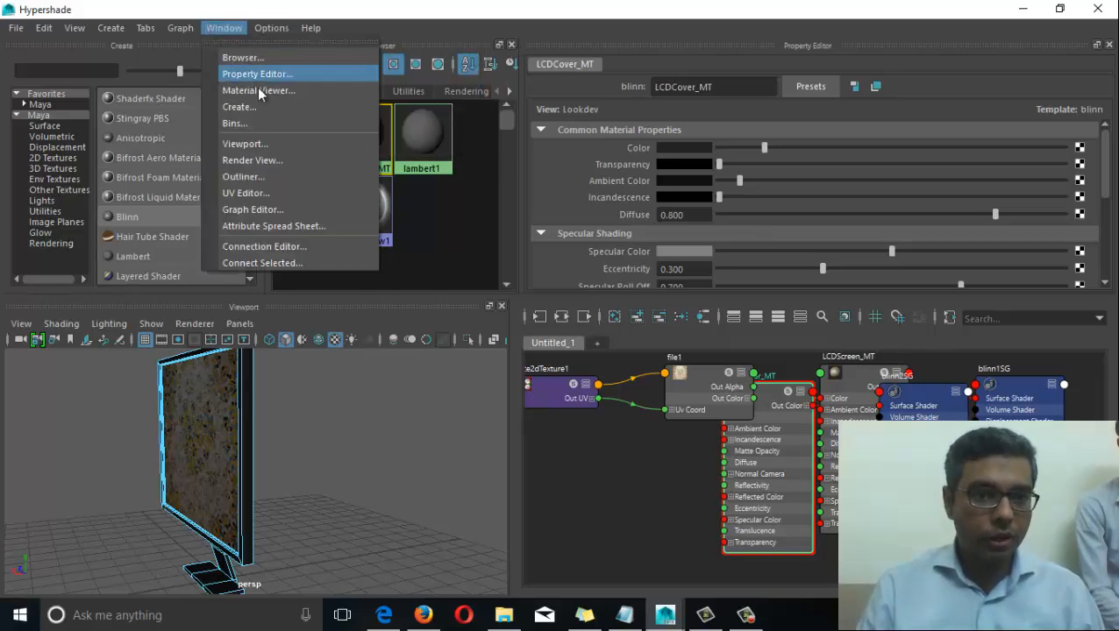
Open a Material Viewer, enlarge it and dock it beside the Browser
click(292, 91)
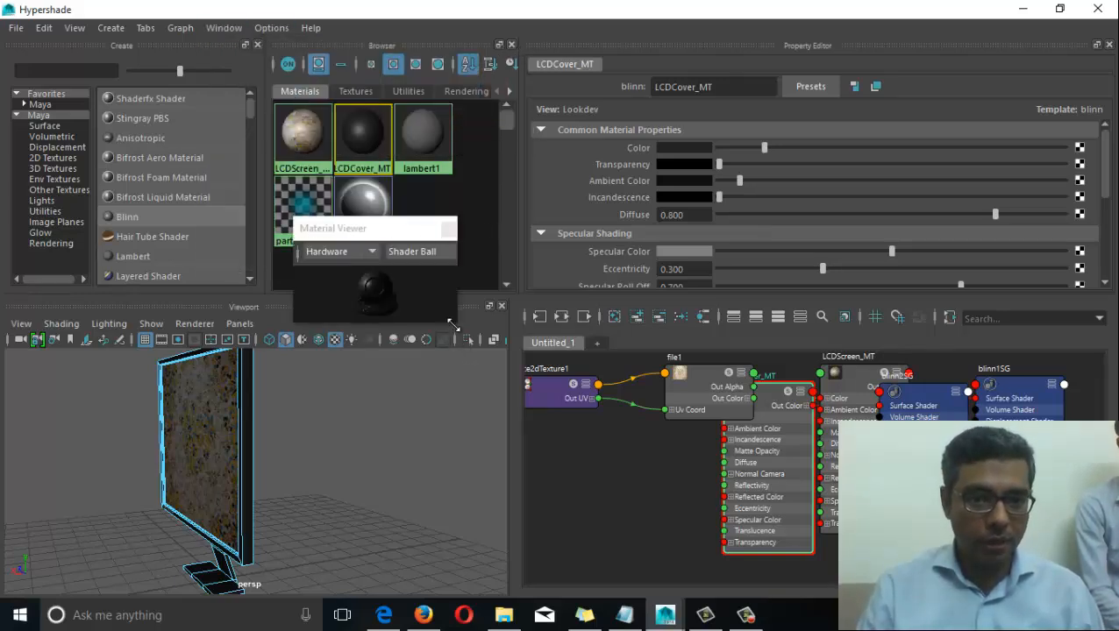
drag(458, 326, 562, 514)
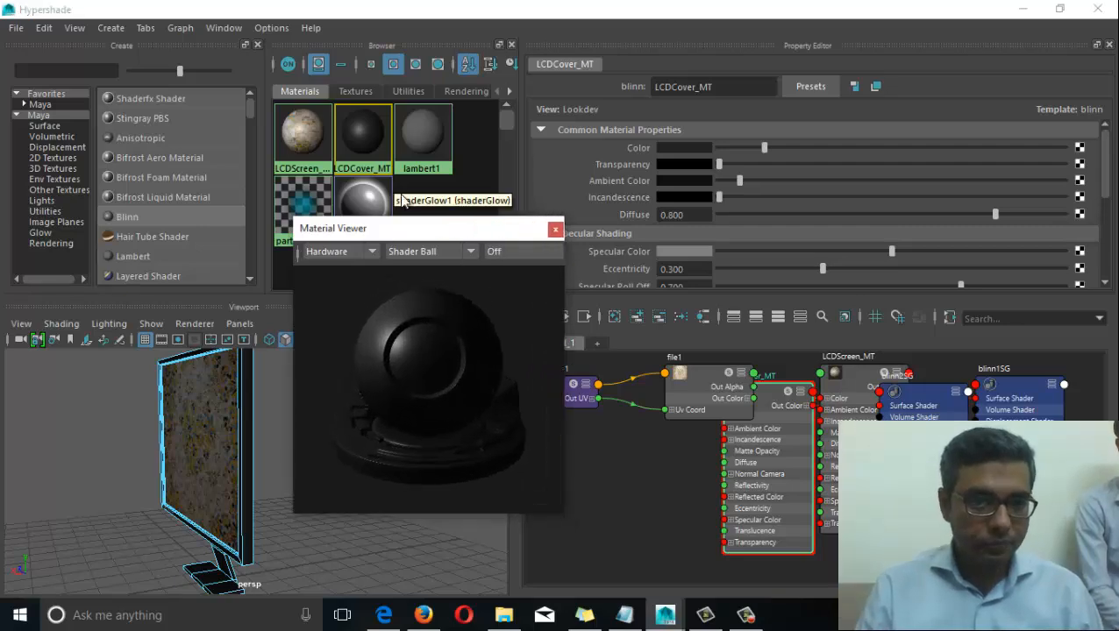
drag(422, 235, 482, 235)
drag(394, 189, 426, 184)
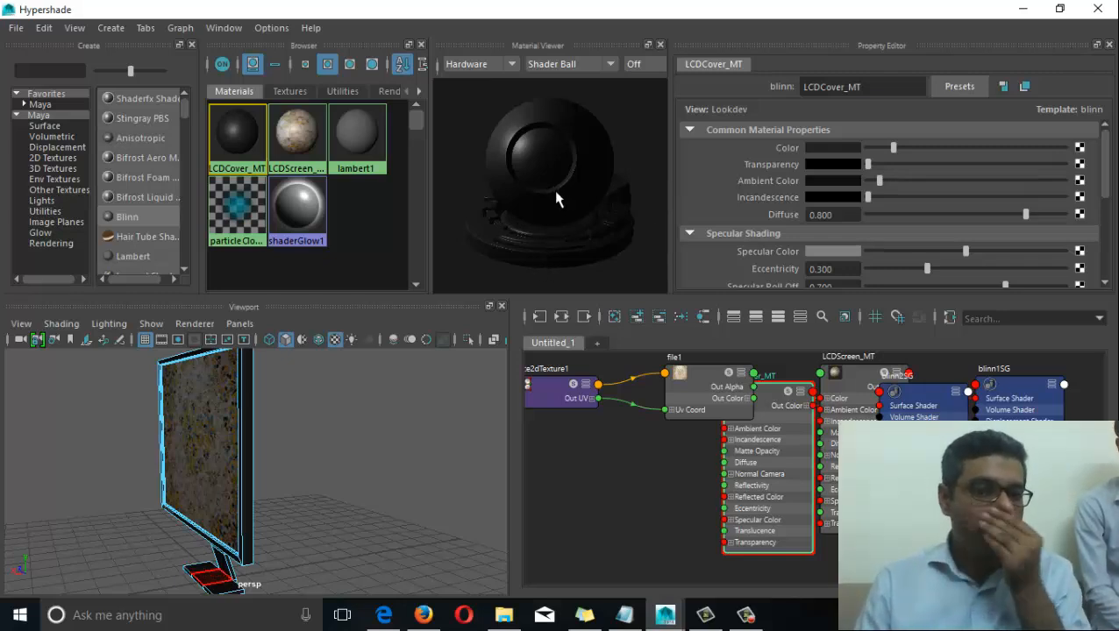
Preview LCDScreen_MT and tumble its shader ball to inspect the floral texture
click(297, 135)
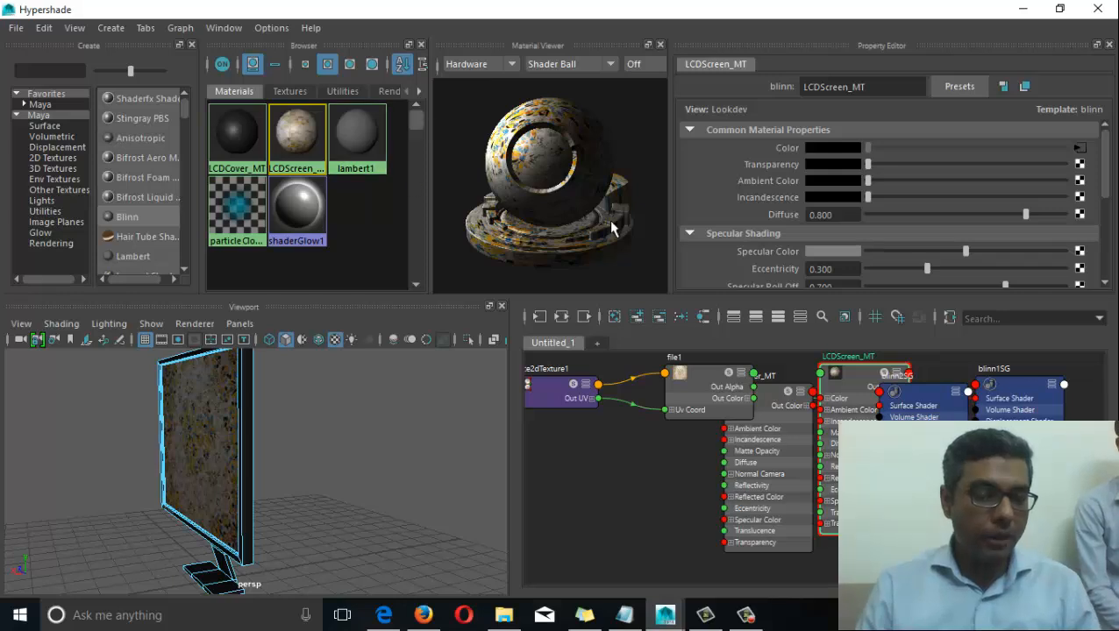
alt+drag(571, 187, 463, 184)
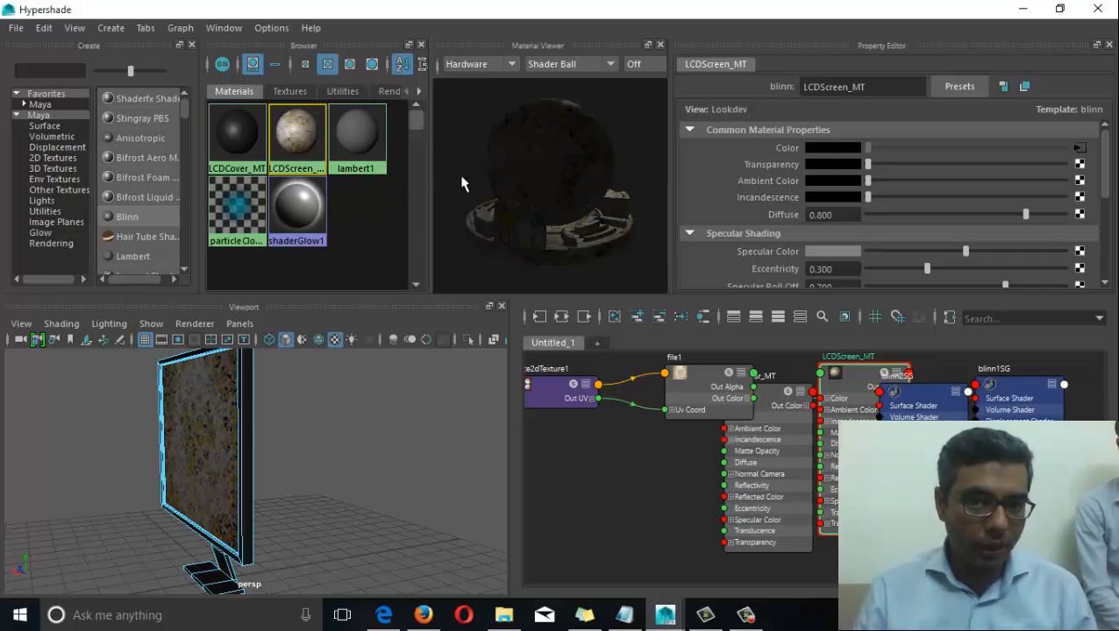
alt+right_drag(550, 245, 699, 253)
alt+drag(604, 234, 555, 232)
alt+right_drag(555, 231, 537, 226)
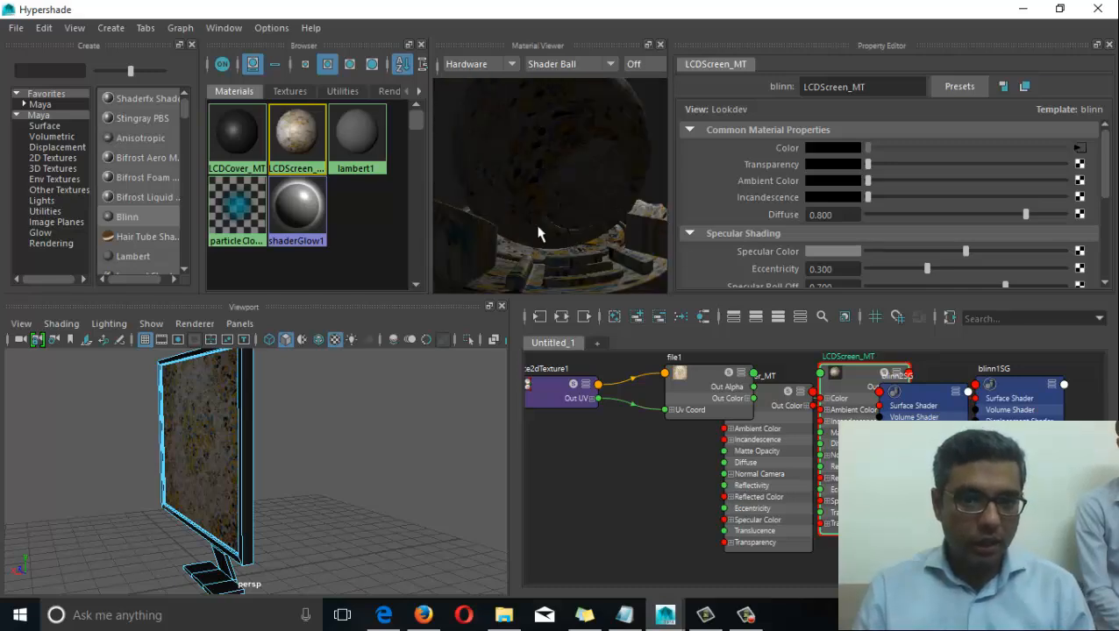
mouse_move(537, 226)
alt+mouse_down()
mouse_move(547, 220)
mouse_move(545, 242)
mouse_move(624, 244)
mouse_move(470, 254)
mouse_move(509, 219)
mouse_move(553, 222)
alt+mouse_up()
scroll(553, 222, down, 5)
alt+middle_drag(553, 222, 576, 209)
alt+drag(576, 209, 552, 193)
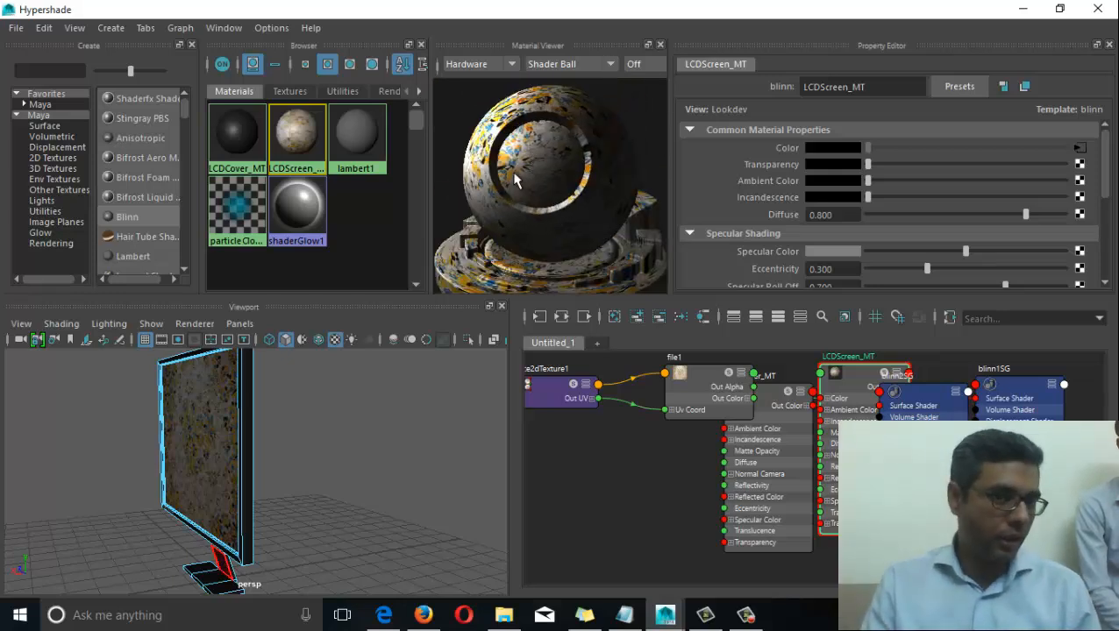
Show LCDCover_MT's properties and rotate its preview ball to check highlights
click(236, 136)
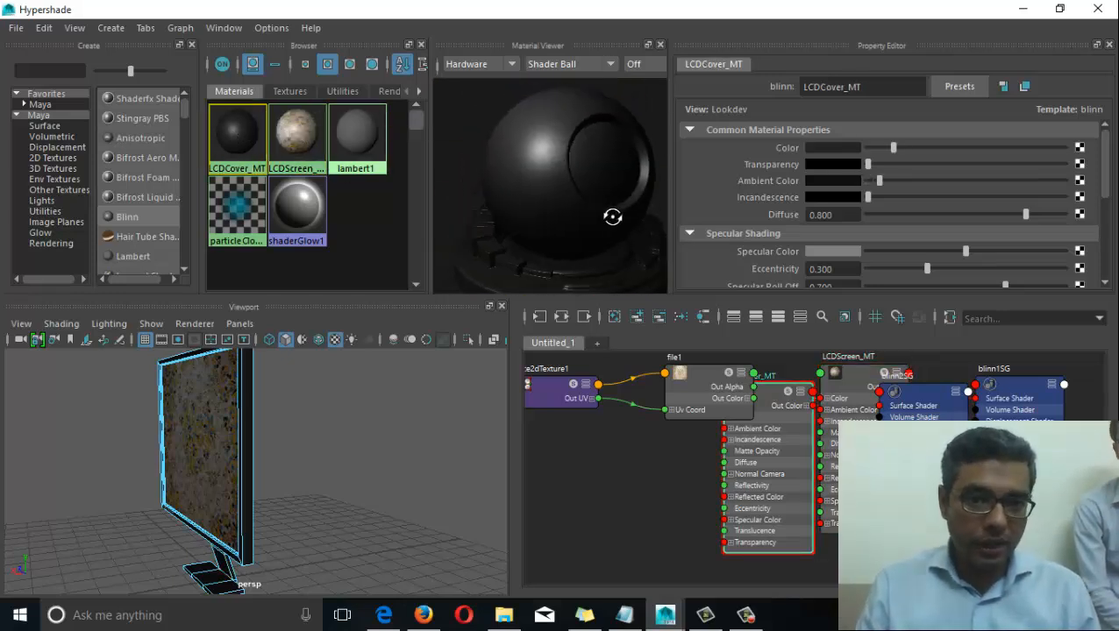
alt+drag(612, 216, 594, 256)
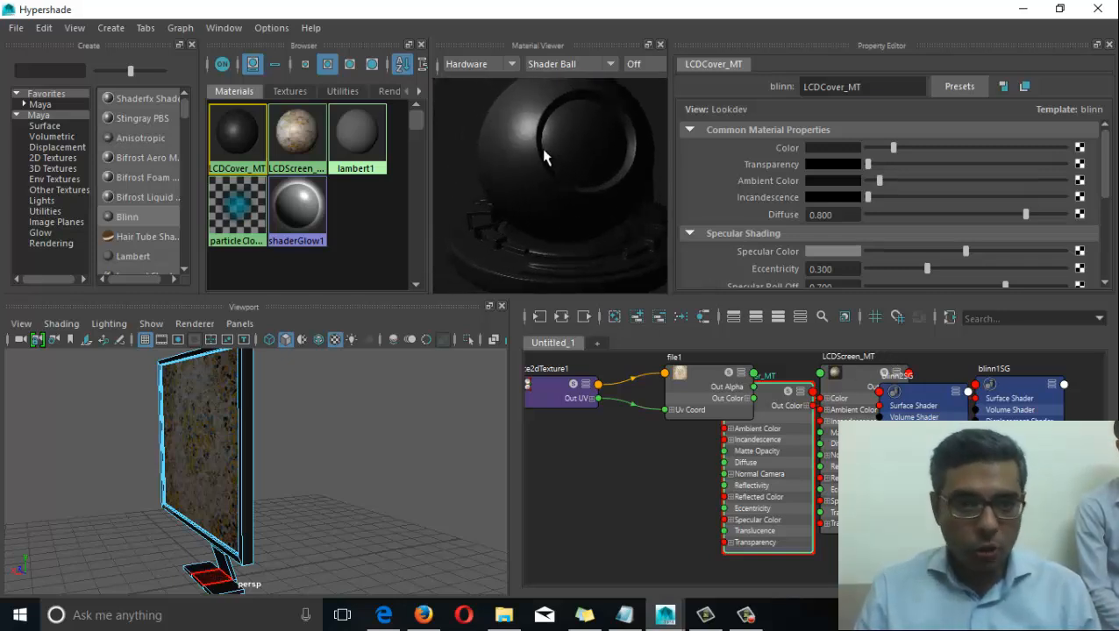
alt+drag(533, 166, 536, 207)
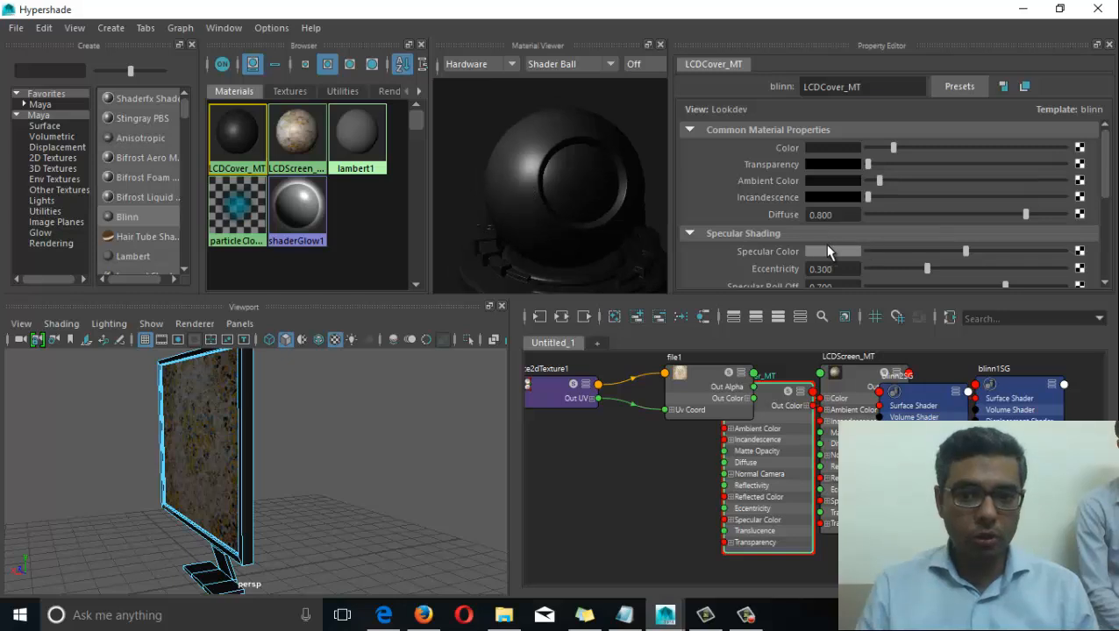
Tone down LCDCover_MT's specular colour and set its Eccentricity to 0.193
drag(962, 253, 911, 259)
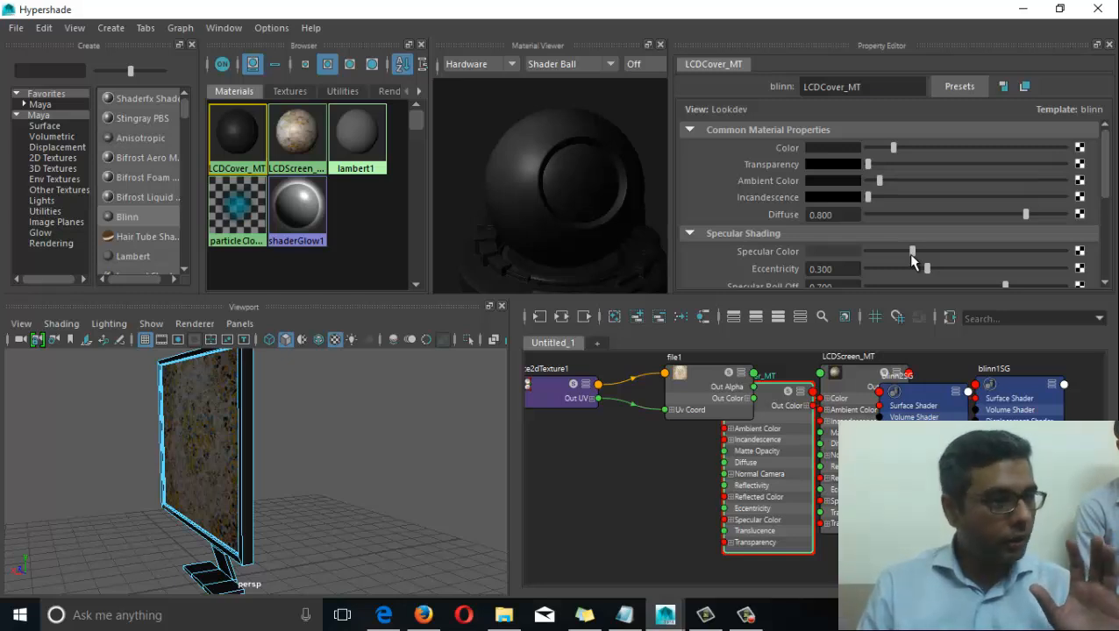
drag(912, 261, 957, 253)
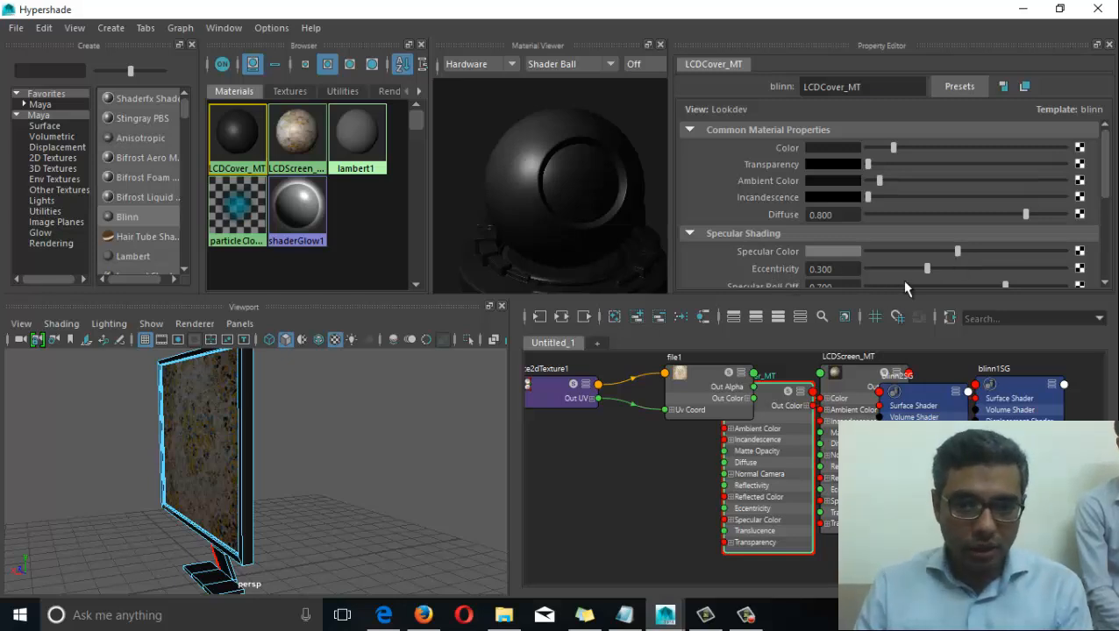
drag(927, 272, 888, 288)
drag(960, 254, 906, 279)
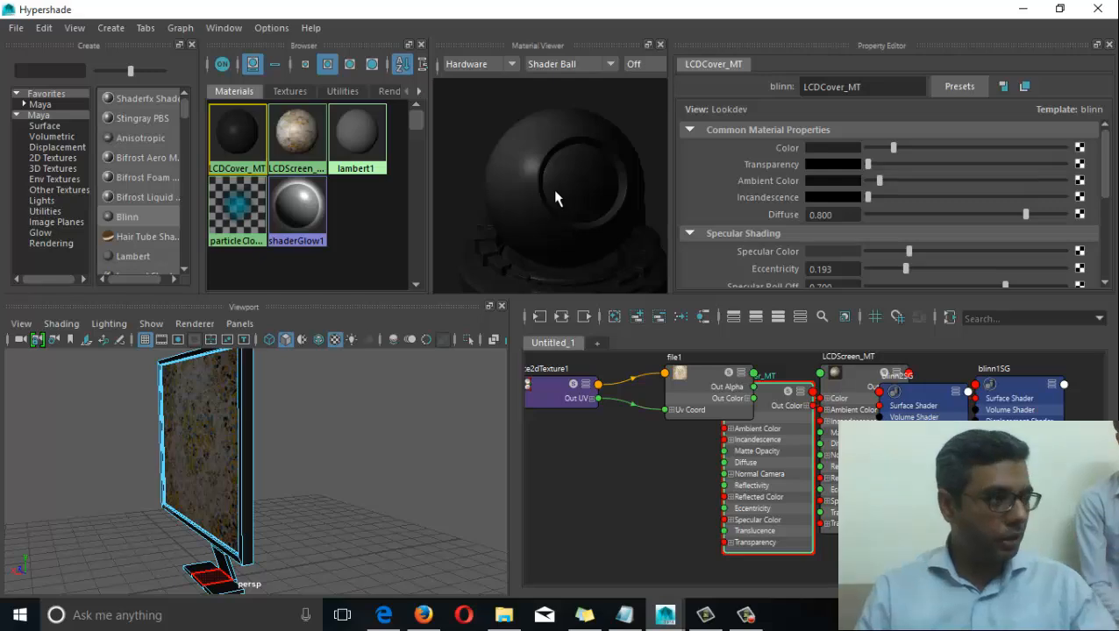
alt+drag(350, 449, 268, 465)
alt+drag(404, 451, 327, 521)
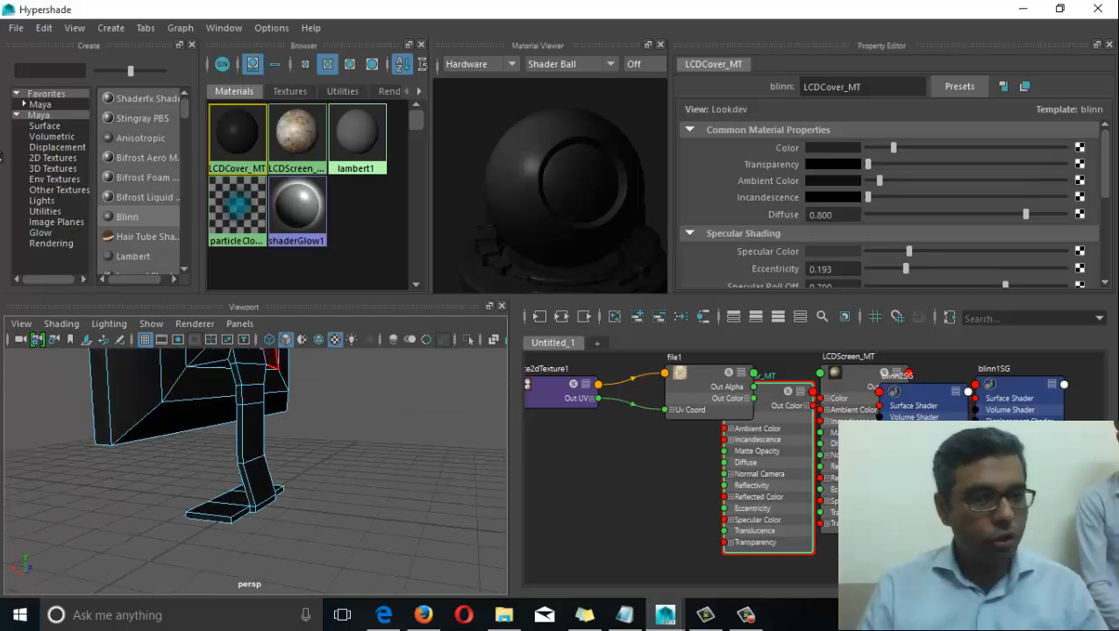
Create a Blinn, delete the extra blinn4, and rename blinn3 to LCDBae_MT
click(127, 216)
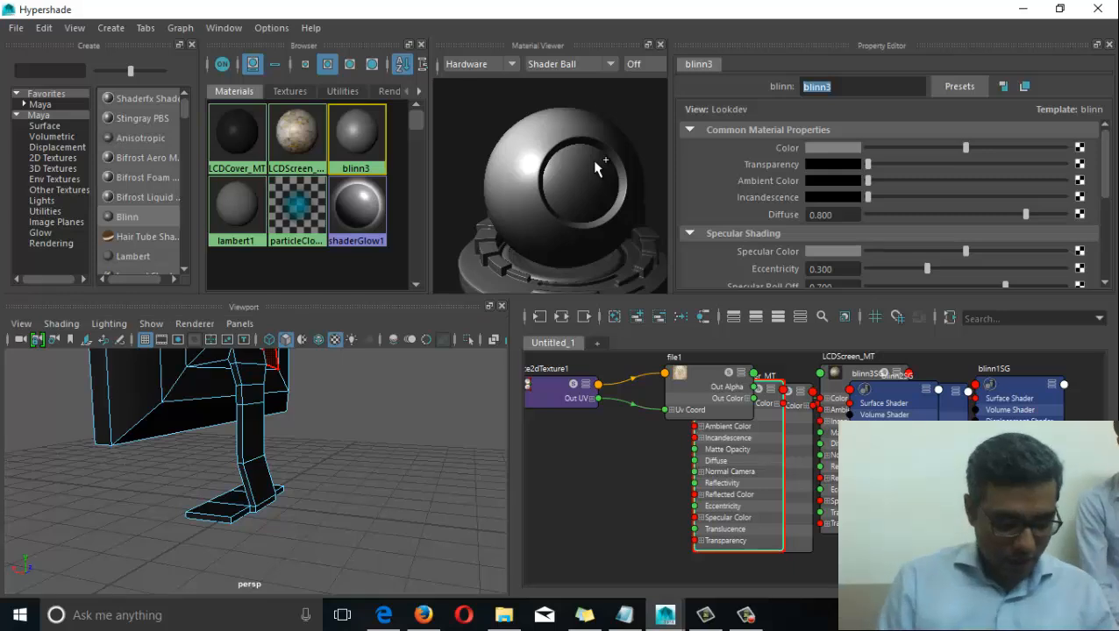
key(g)
key(a)
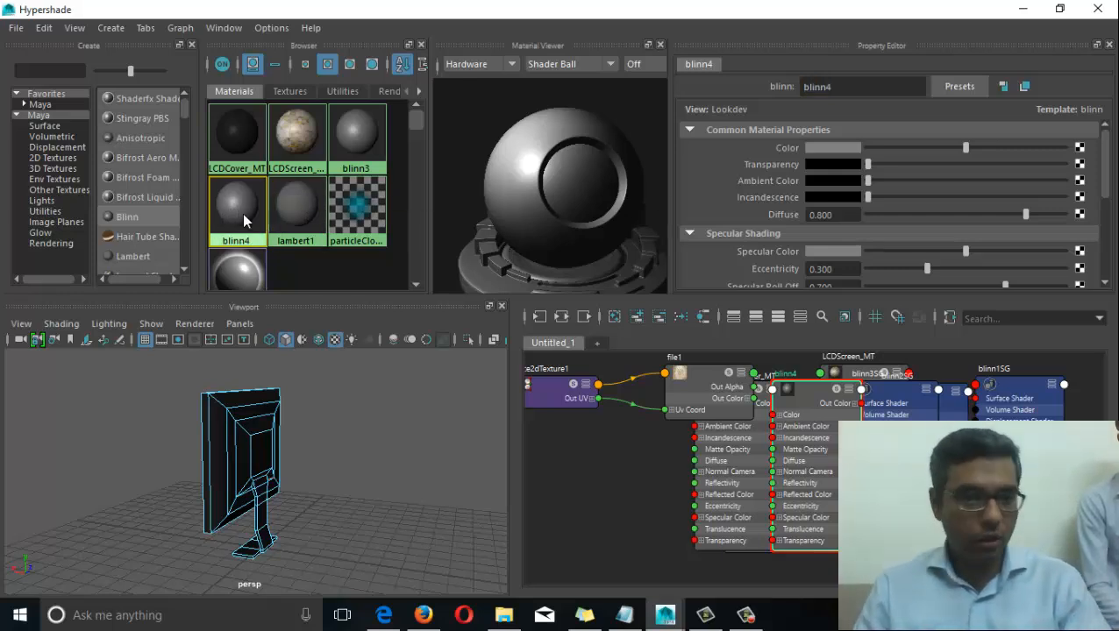
key(Delete)
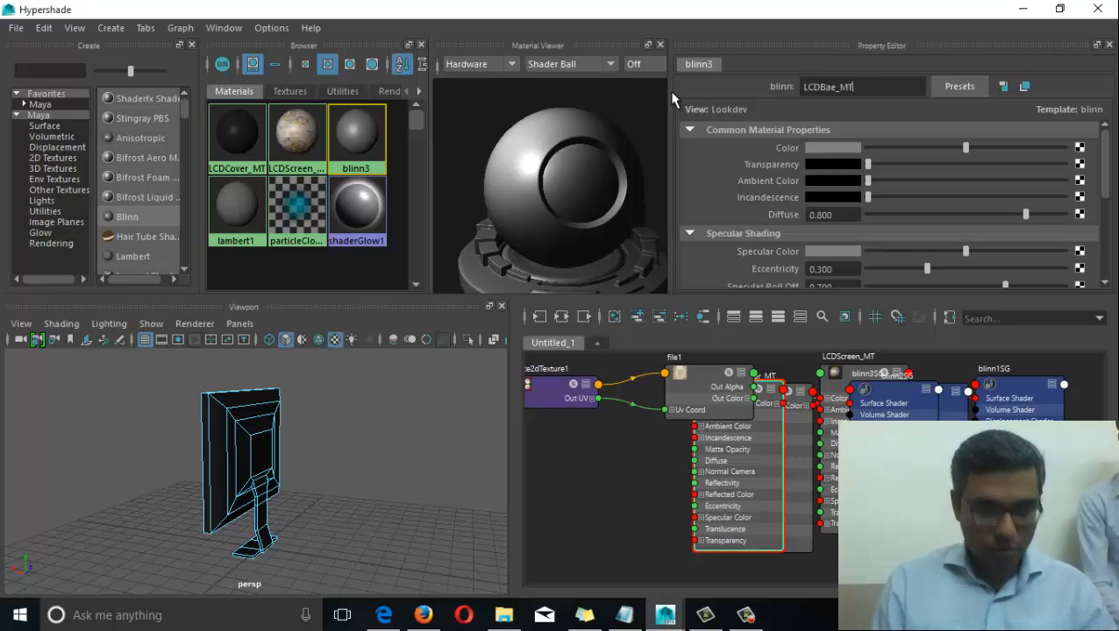
key(Return)
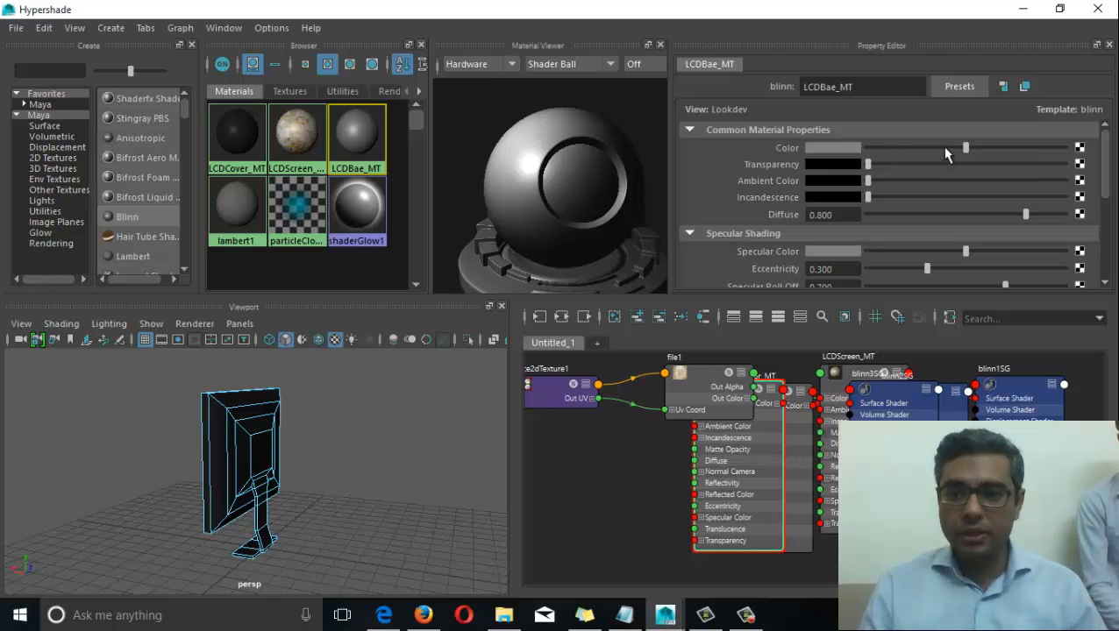
Lighten LCDBae_MT's colour and ambient colour and adjust its specular brightness
mouse_move(965, 148)
mouse_down()
mouse_move(999, 148)
mouse_move(986, 148)
mouse_up()
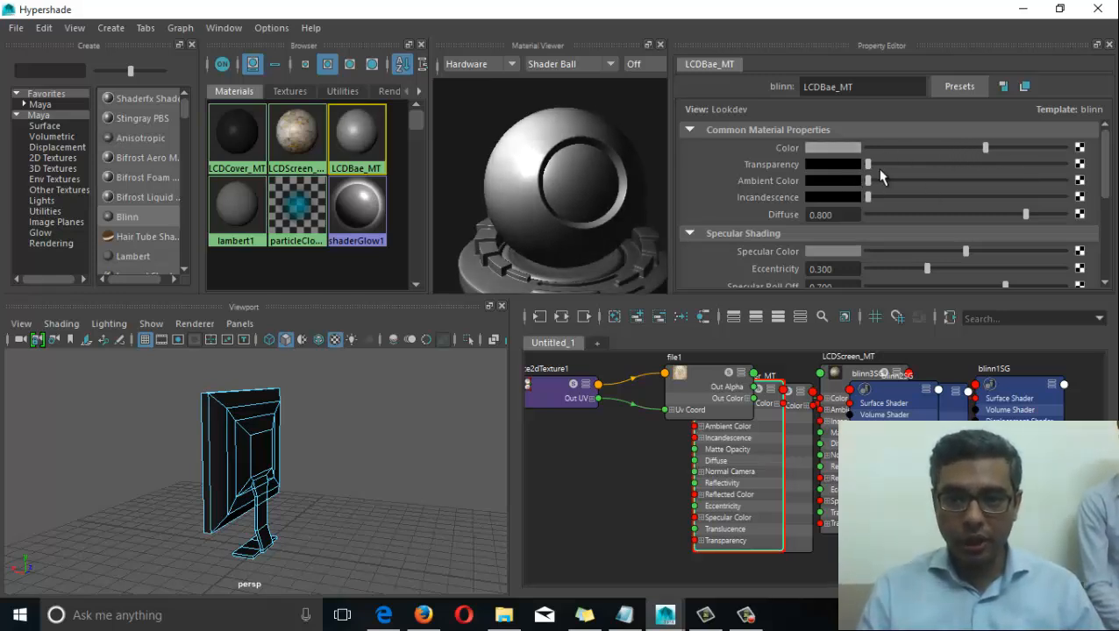
drag(868, 180, 903, 181)
mouse_move(556, 184)
alt+mouse_down()
mouse_move(556, 207)
mouse_move(573, 180)
alt+mouse_up()
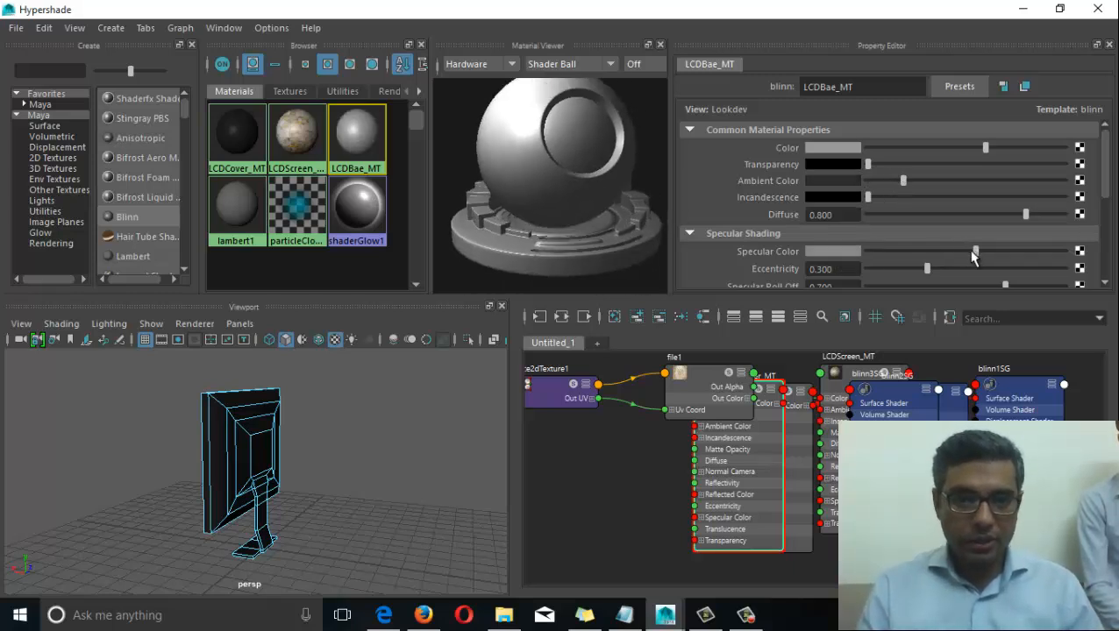
drag(973, 253, 906, 270)
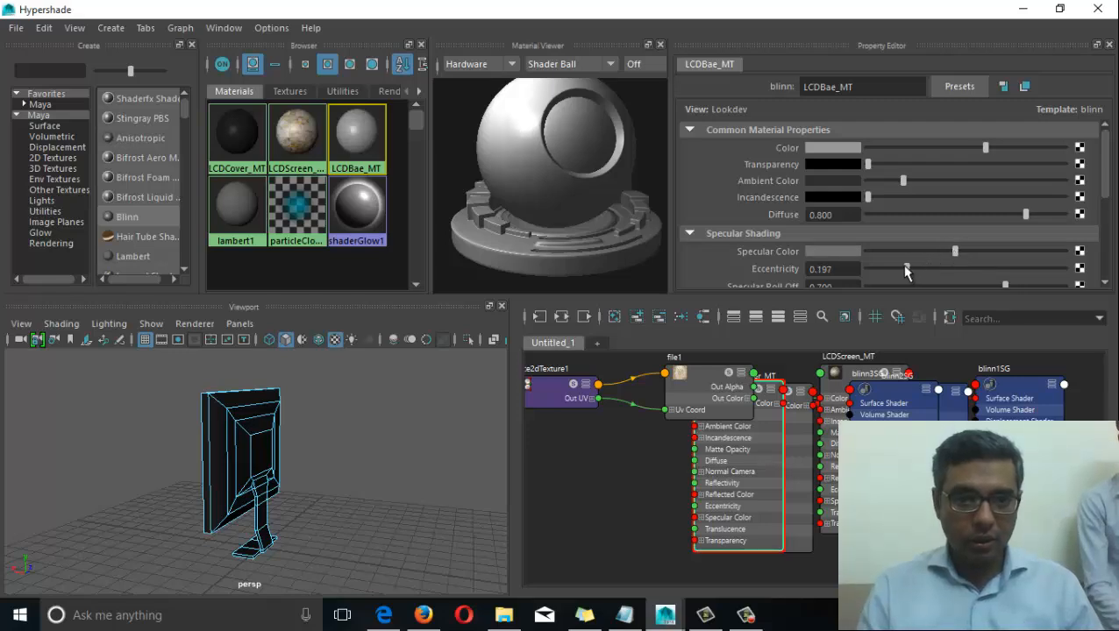
In face mode, select the stand base and column faces, growing the selection upward
scroll(246, 524, up, 2)
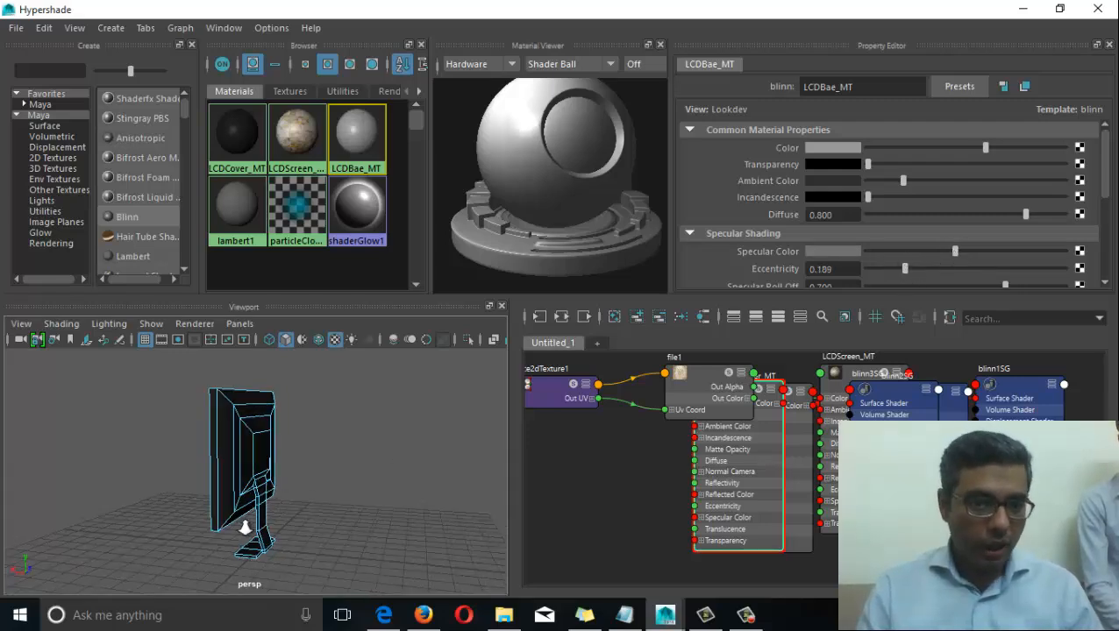
alt+middle_drag(245, 527, 257, 442)
scroll(258, 445, up, 3)
alt+drag(294, 495, 275, 465)
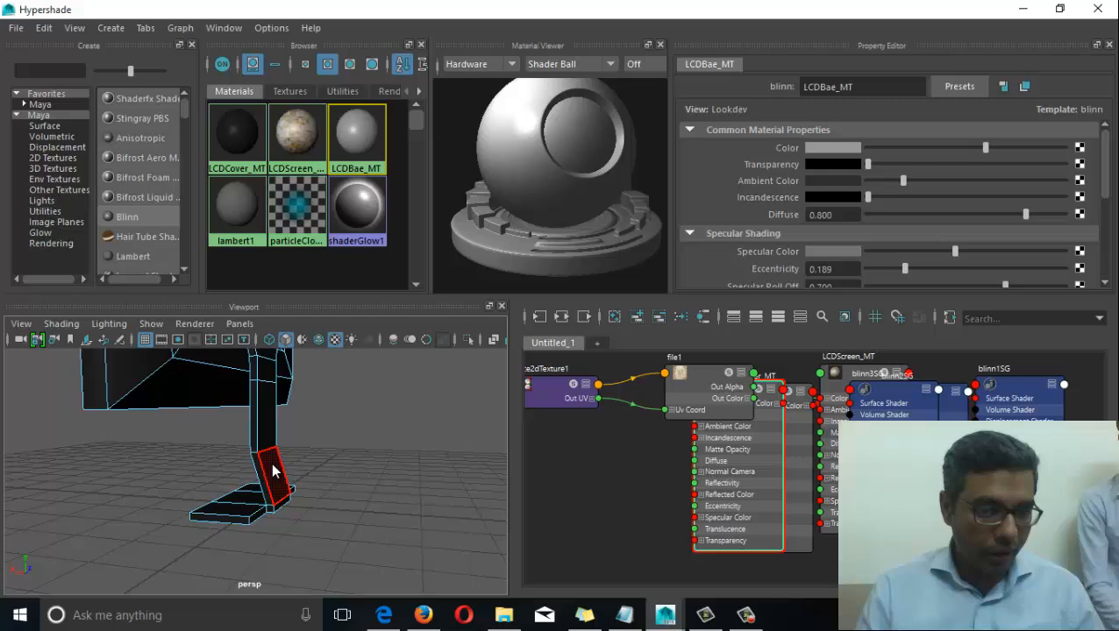
right_drag(274, 472, 267, 206)
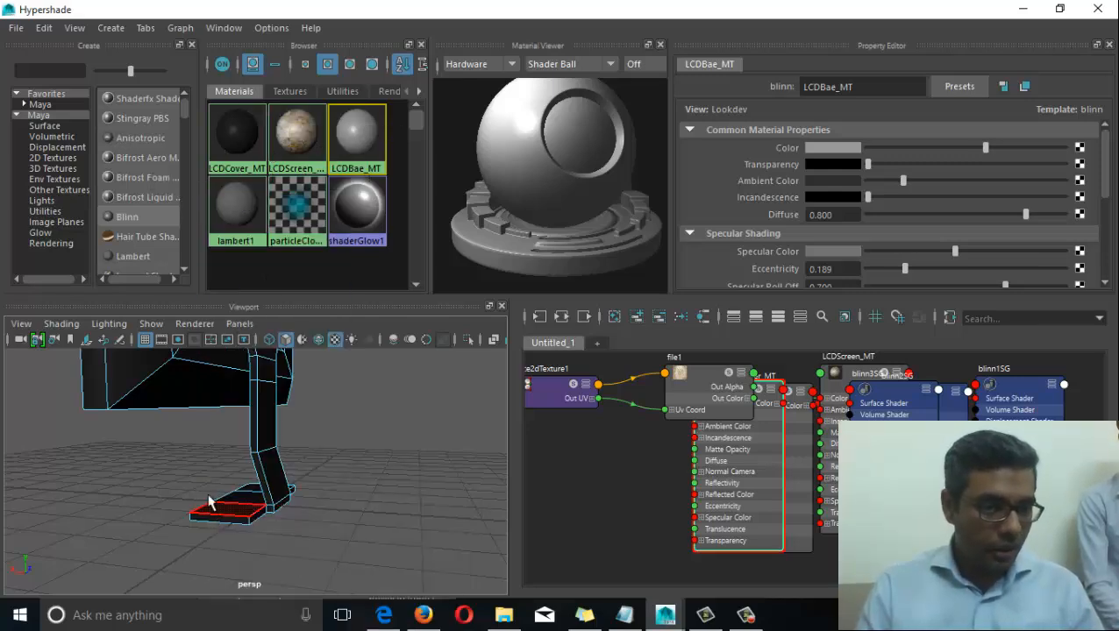
drag(188, 469, 449, 561)
mouse_move(246, 483)
shift+mouse_down()
mouse_move(404, 507)
mouse_move(355, 517)
shift+mouse_up()
alt+middle_drag(297, 479, 296, 502)
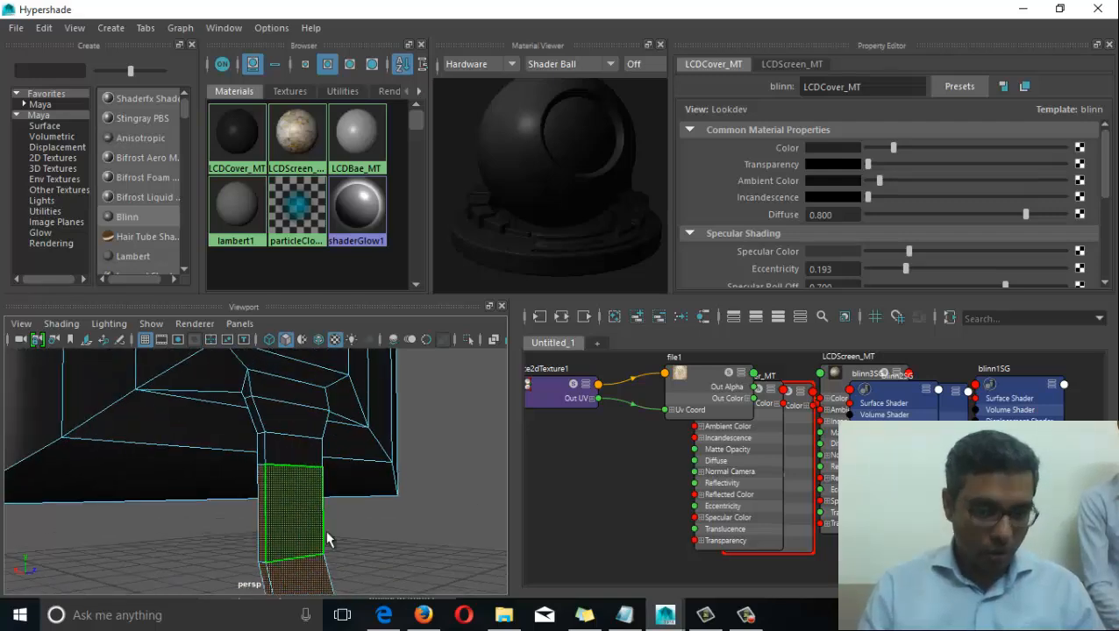
key(shift+period)
key(shift+period)
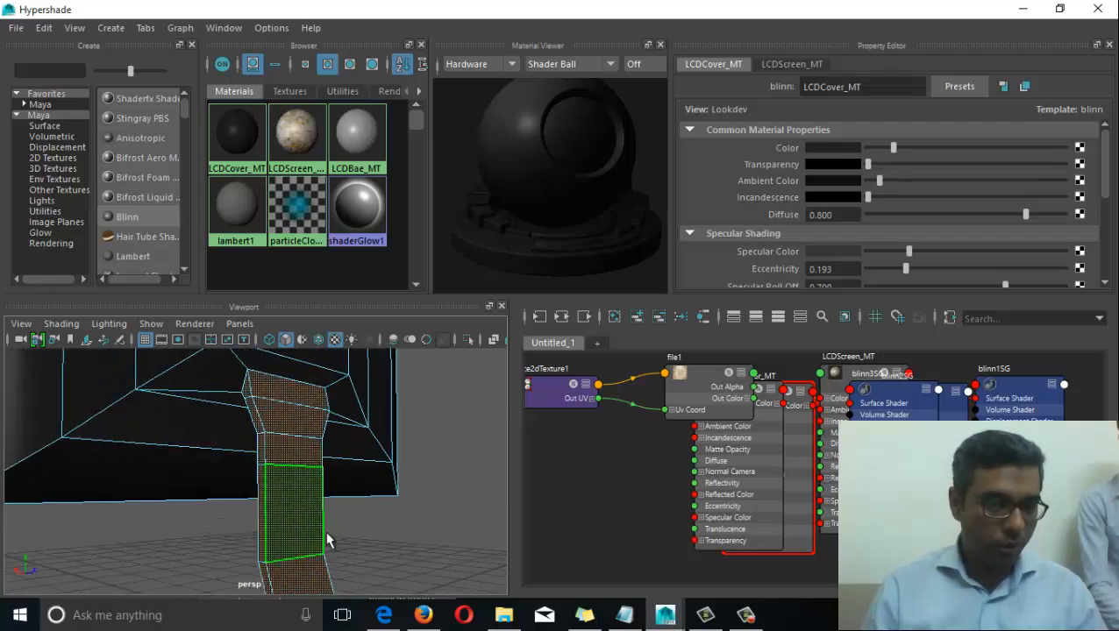
alt+drag(200, 529, 249, 522)
Assign LCDBae_MT to the selected stand faces and return to Object Mode
right_drag(357, 133, 354, 95)
alt+drag(282, 401, 291, 484)
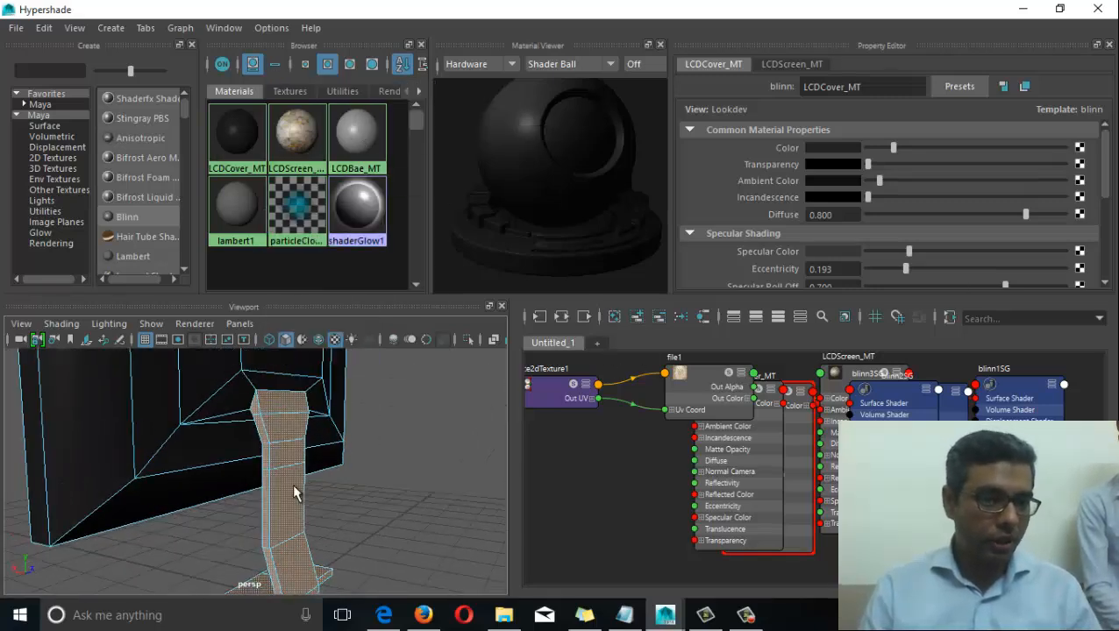
click(338, 521)
right_drag(301, 443, 362, 138)
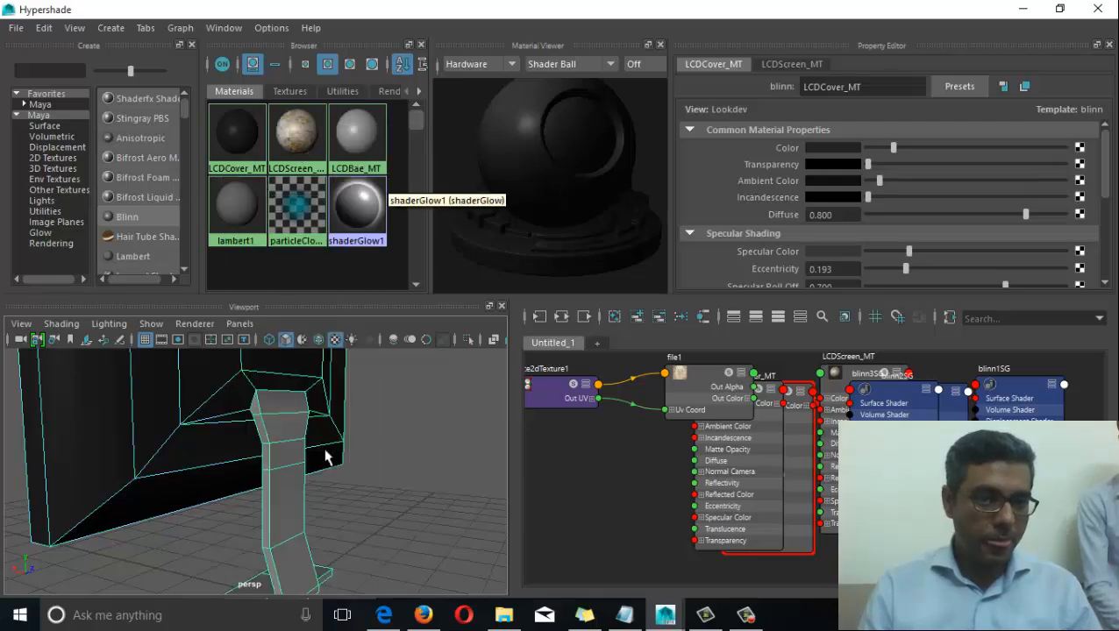
alt+drag(324, 457, 174, 524)
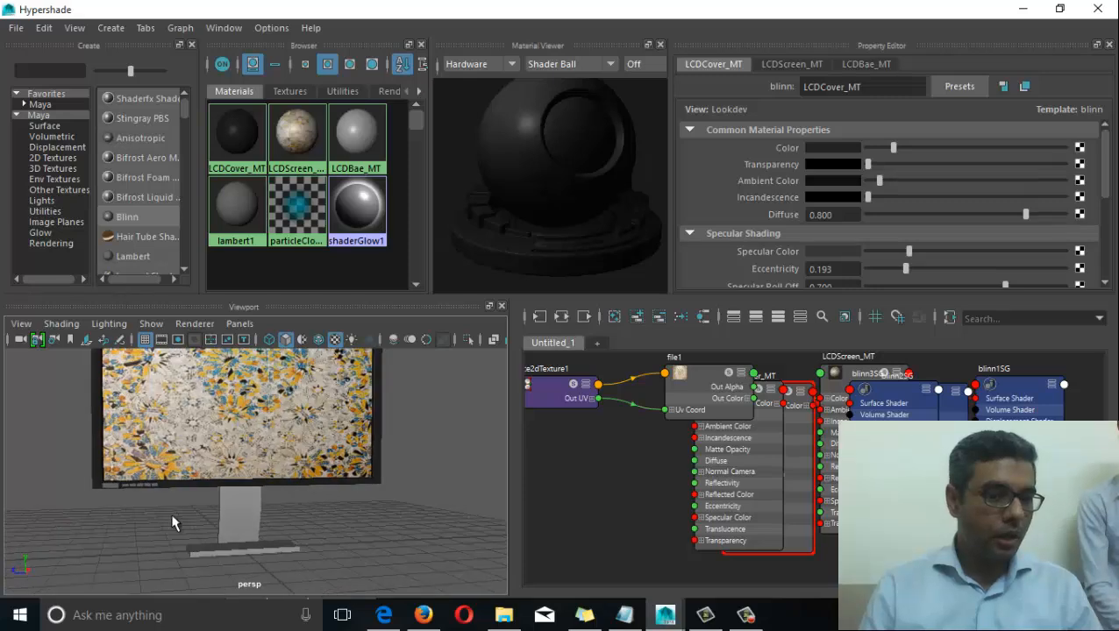
alt+right_drag(175, 524, 289, 535)
alt+middle_drag(175, 482, 237, 510)
alt+right_drag(189, 524, 216, 522)
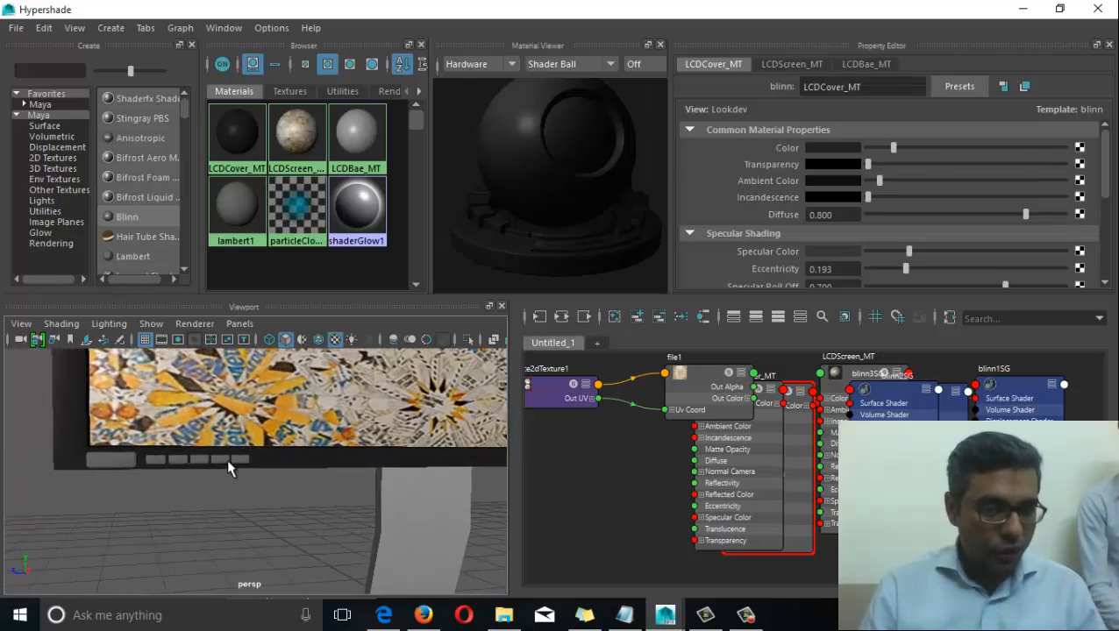
Assign LCDBae_MT to the row of small monitor buttons
click(237, 461)
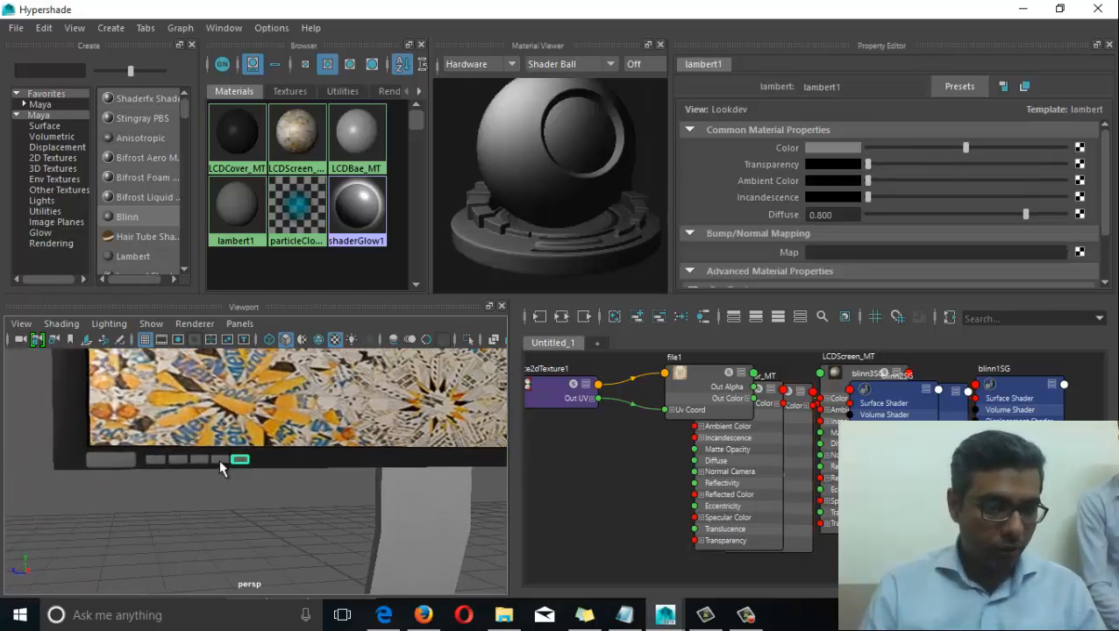
click(161, 461)
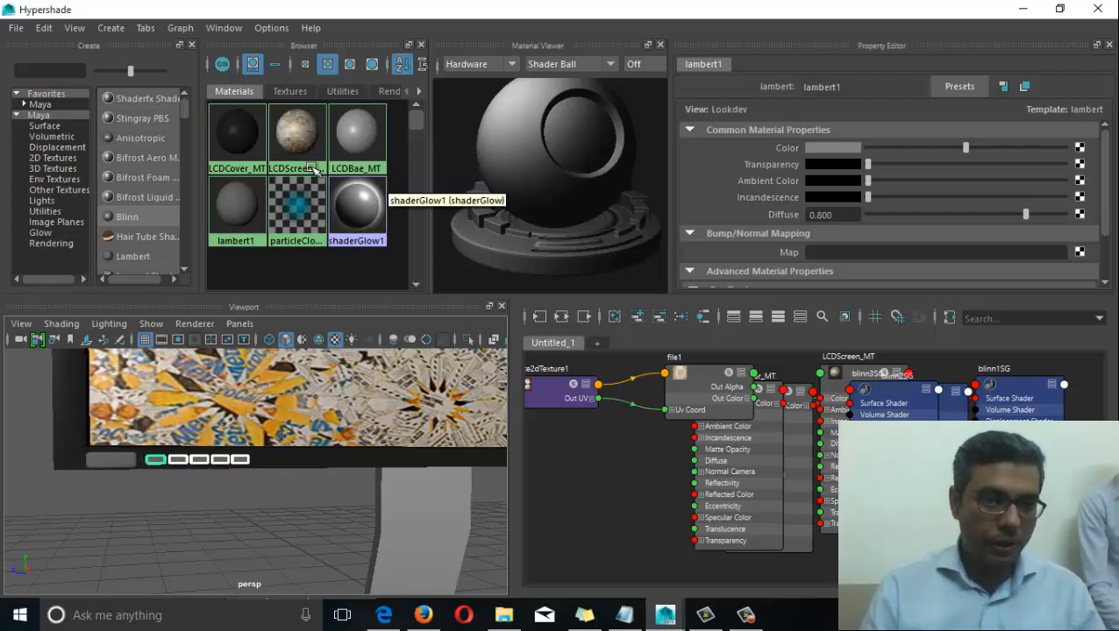
right_drag(355, 131, 342, 90)
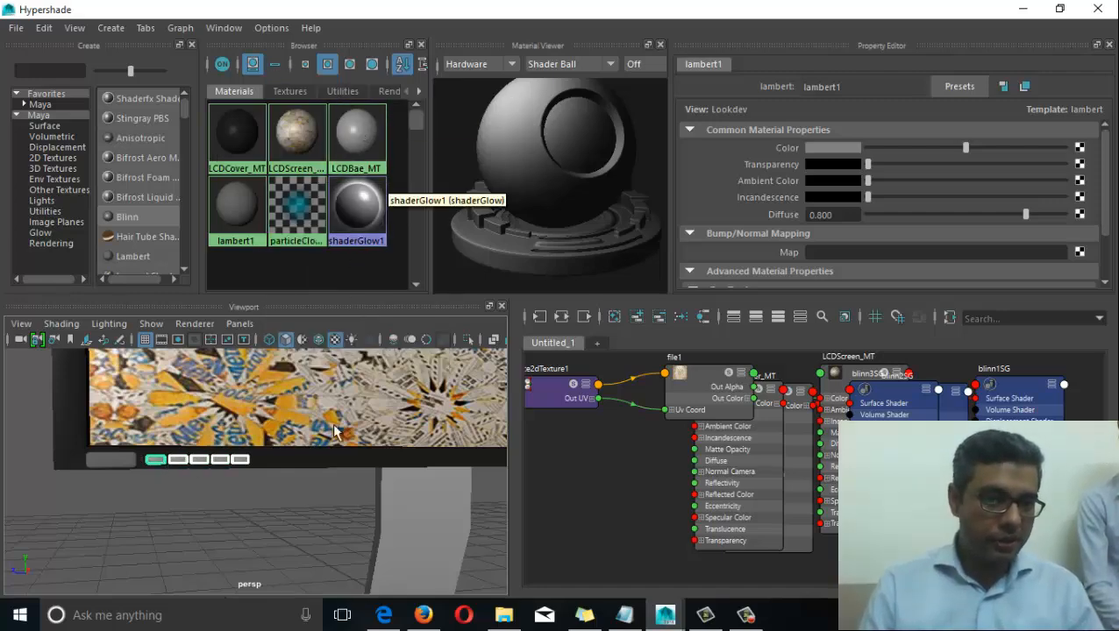
alt+drag(203, 517, 220, 521)
click(220, 520)
alt+right_drag(220, 520, 194, 555)
alt+middle_drag(130, 522, 210, 537)
Select the large leftmost button and create two new Blinn materials
click(82, 466)
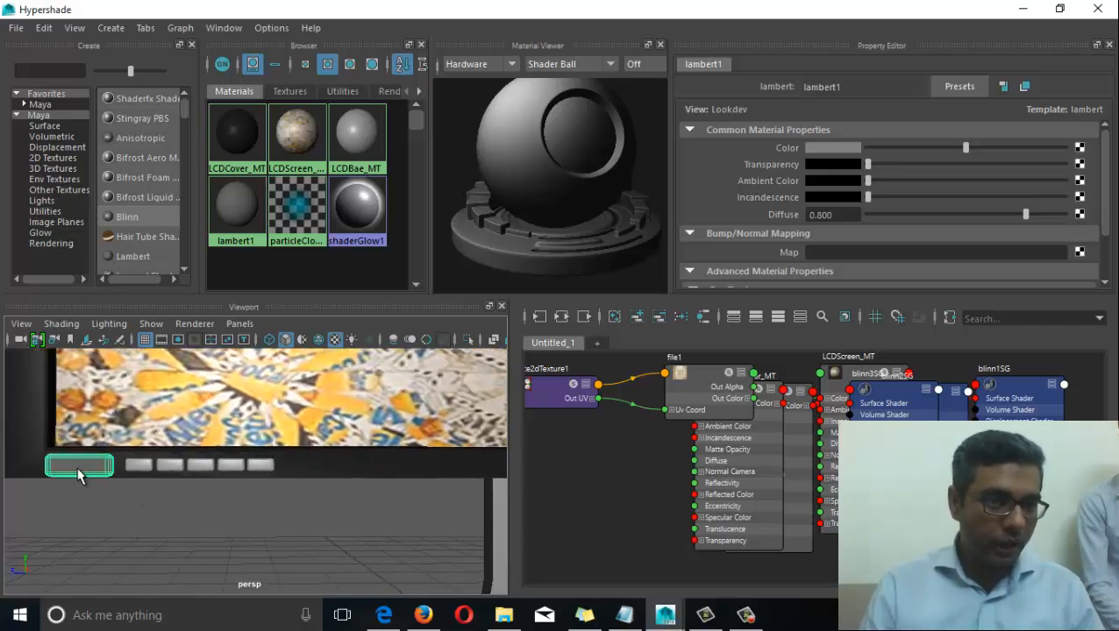
click(140, 218)
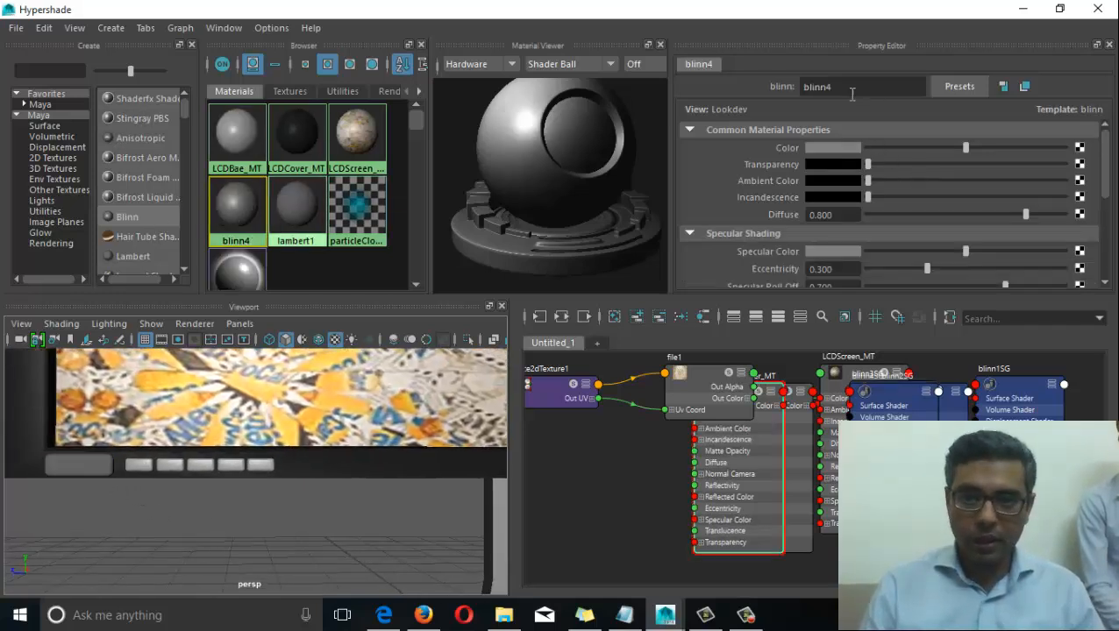
key(ctrl+d)
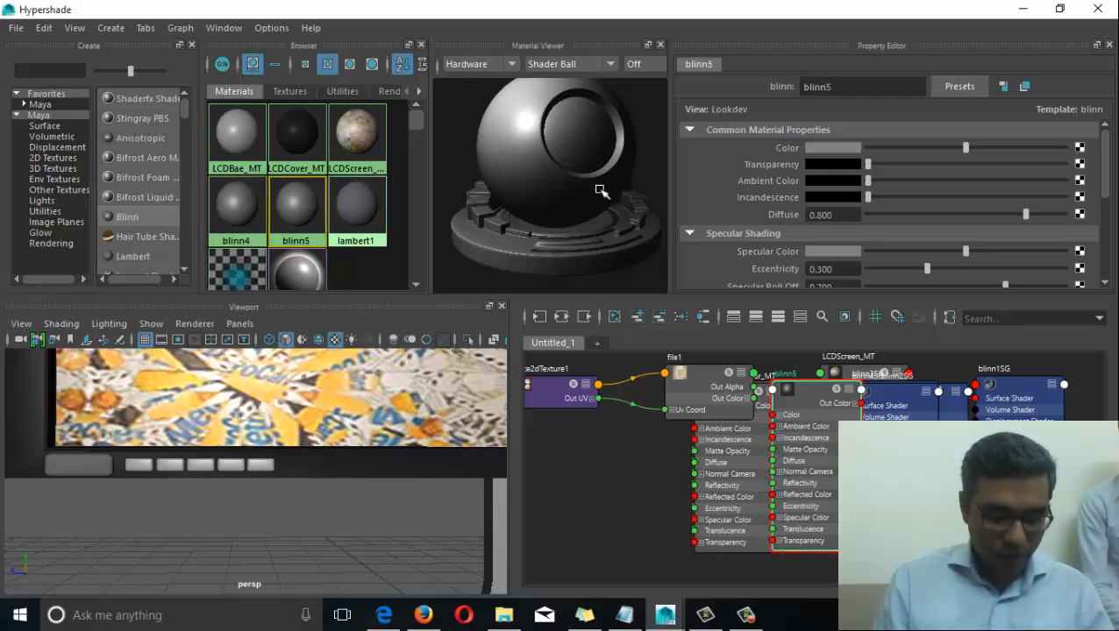
click(381, 203)
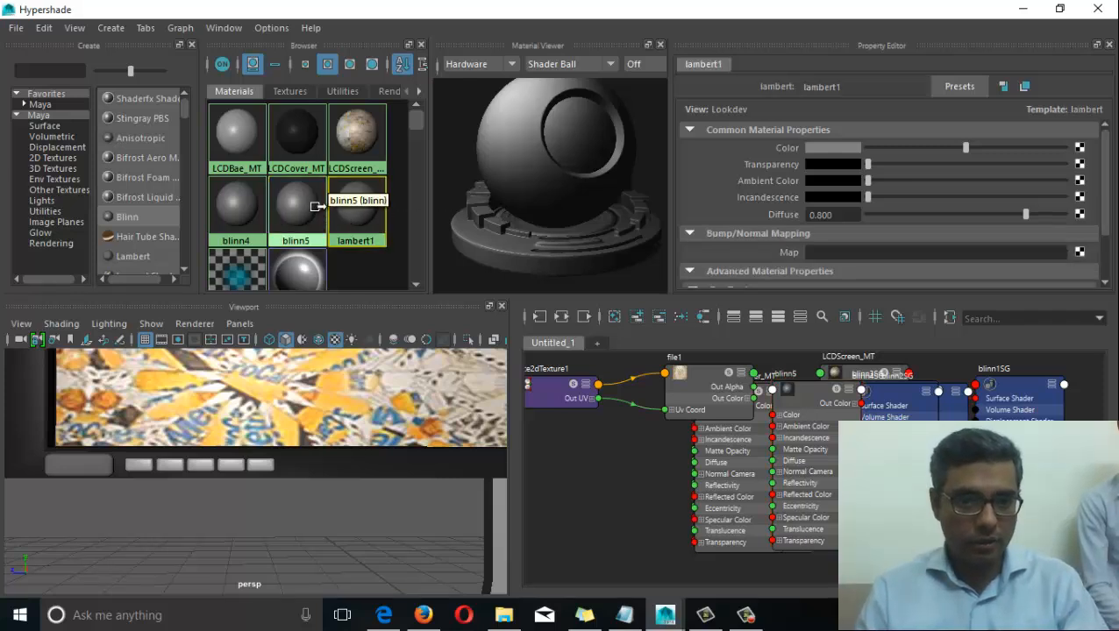
Delete the unused blinn5 and rename blinn4 to LCDButton_MT
click(296, 207)
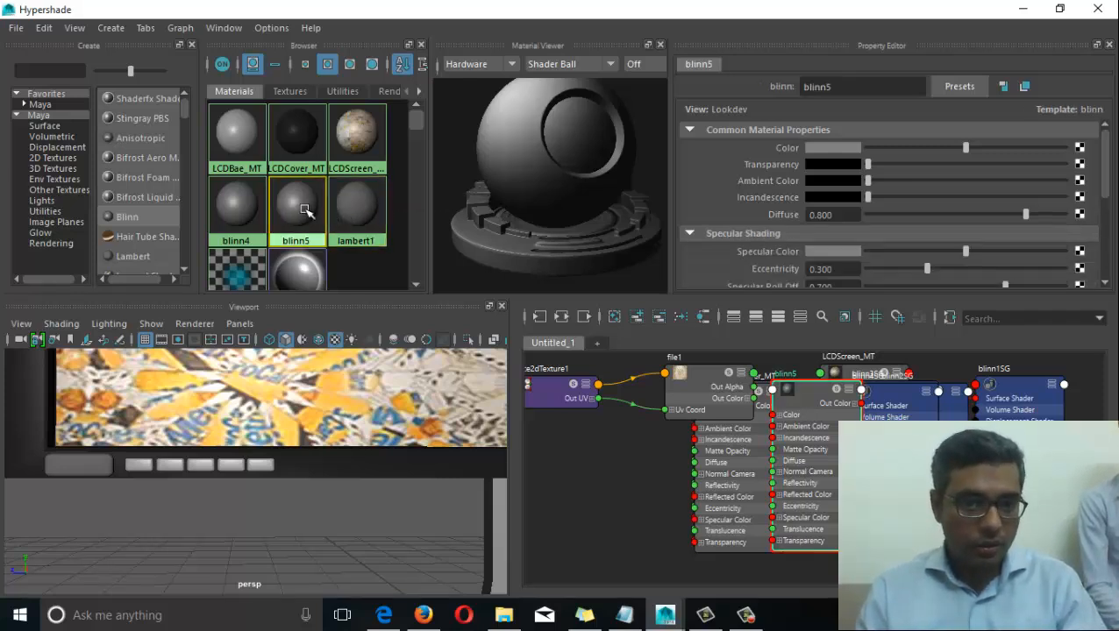
key(Delete)
click(255, 207)
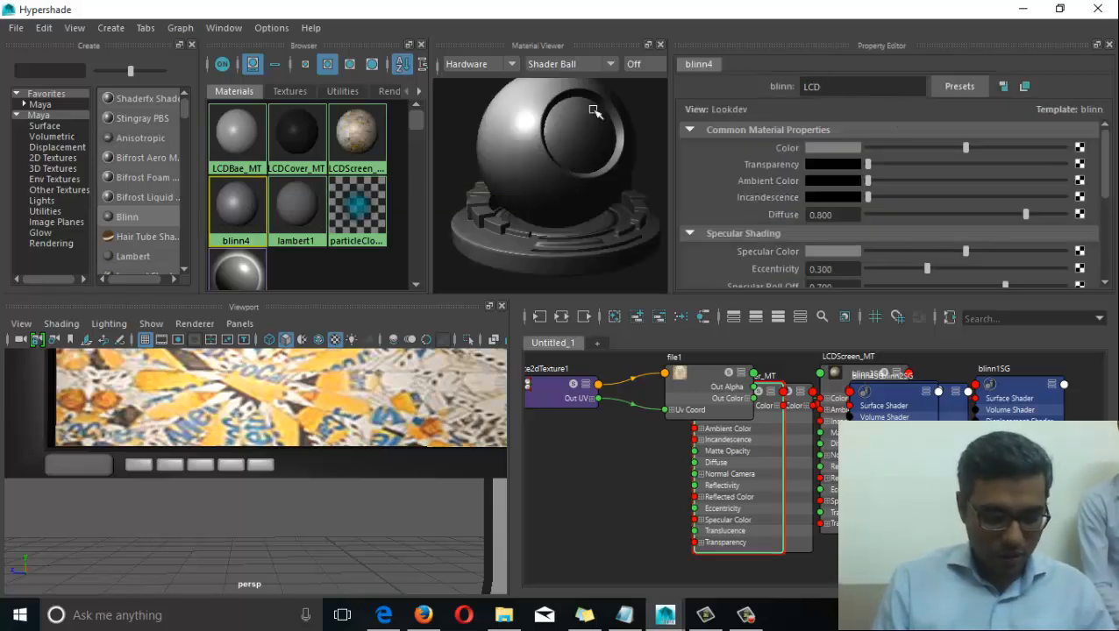
text(LCDButton)
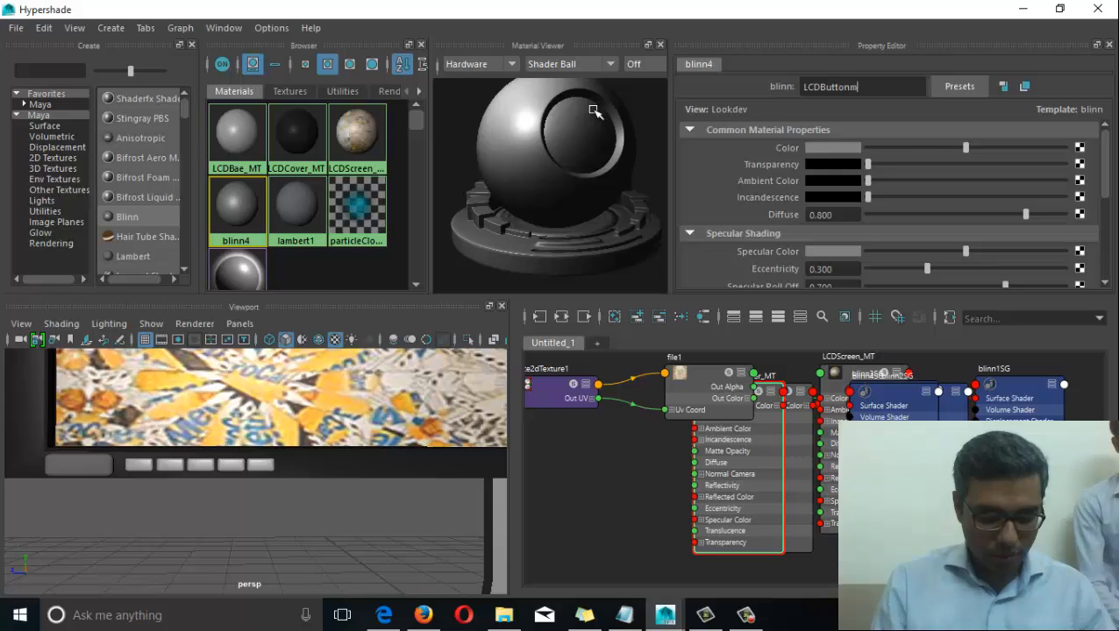
text(_)
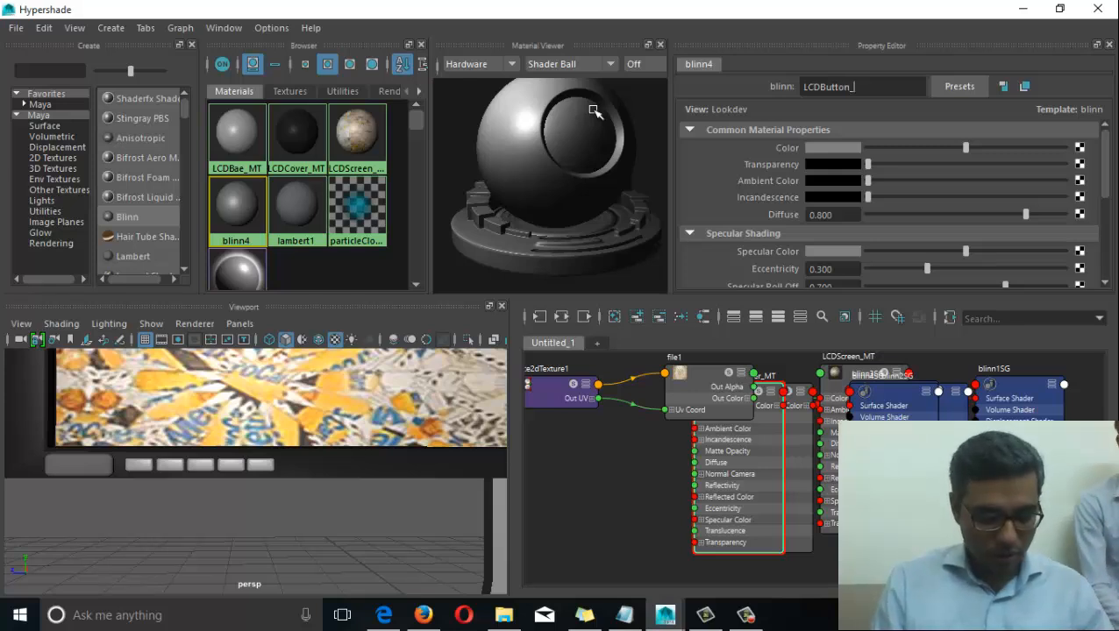
text(MT)
key(Return)
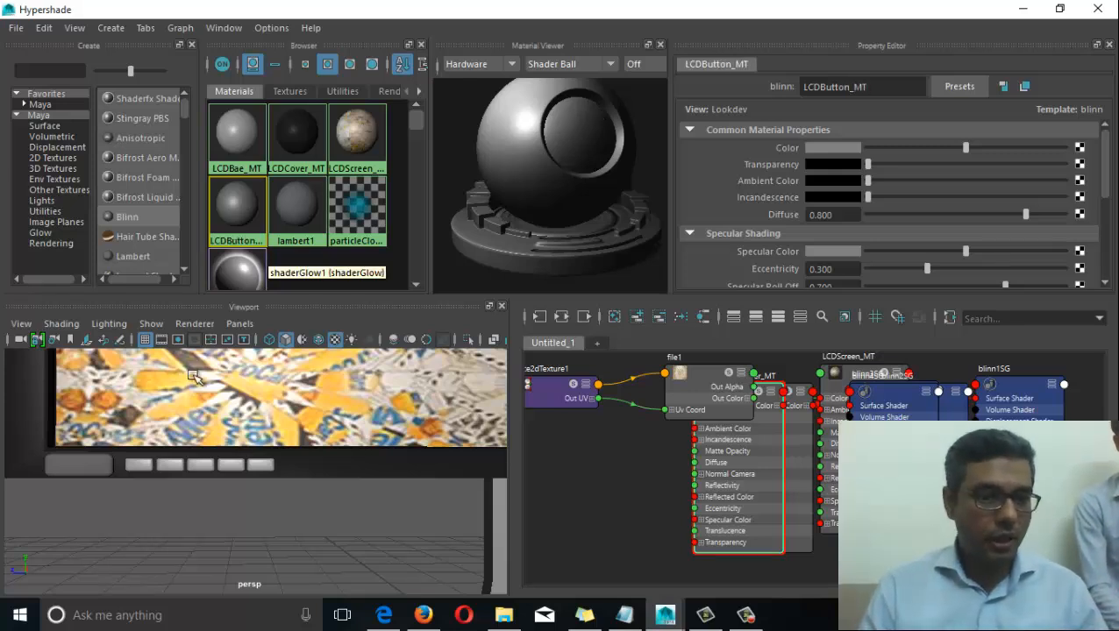
Make LCDButton_MT red with brighter ambient colour and a dimmer specular highlight
click(837, 149)
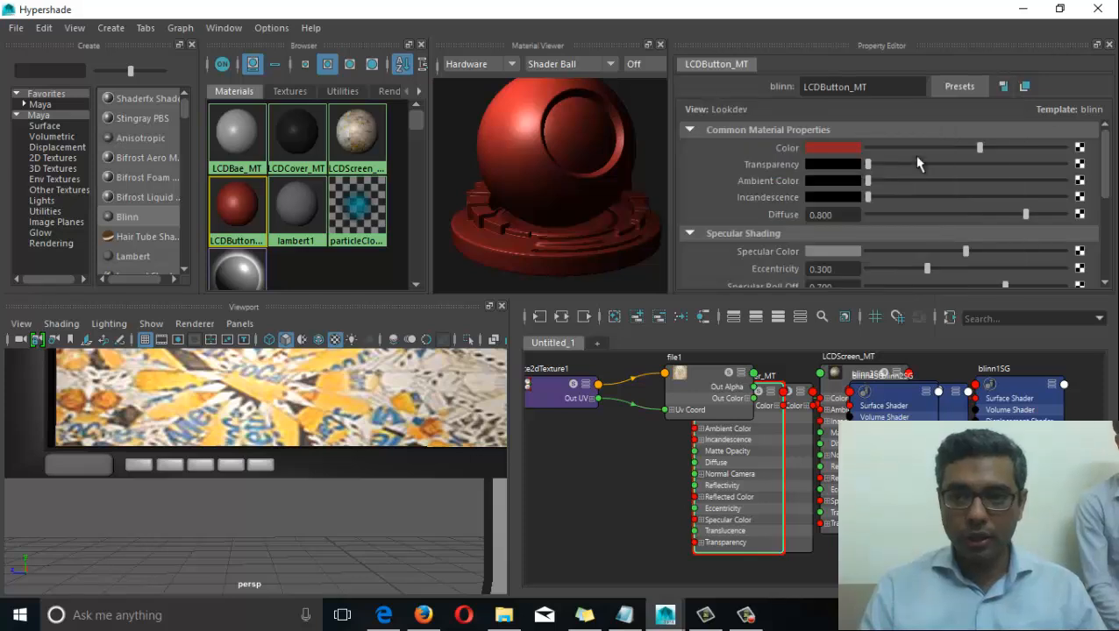
drag(870, 183, 895, 182)
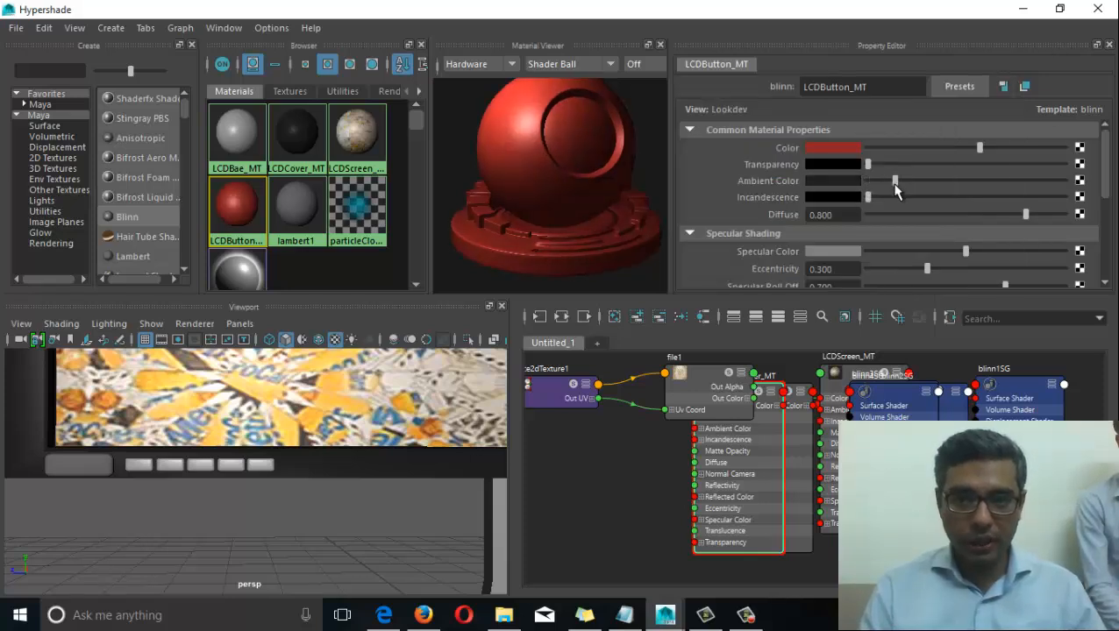
drag(938, 251, 878, 269)
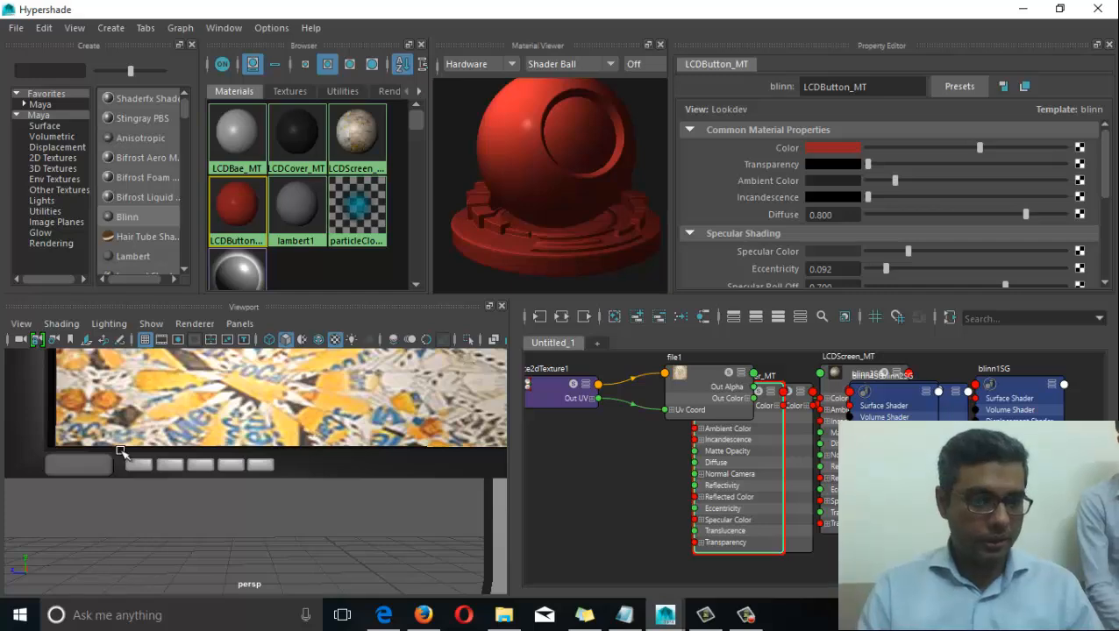
Assign LCDButton_MT to the large power button and minimize the Hypershade
click(80, 466)
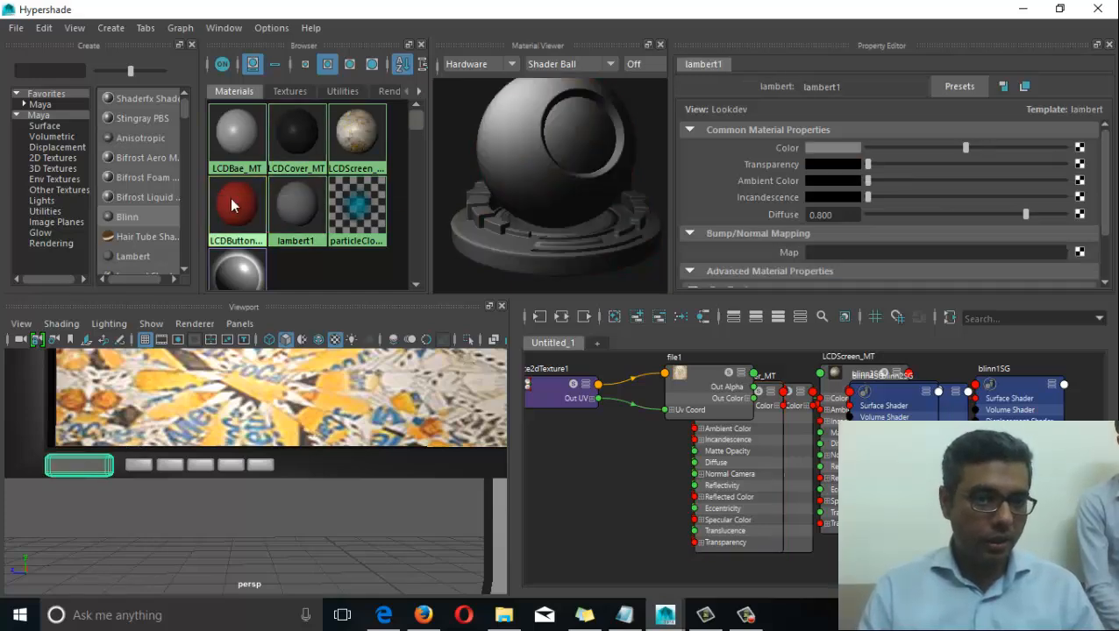
right_drag(233, 205, 220, 151)
alt+drag(280, 500, 292, 474)
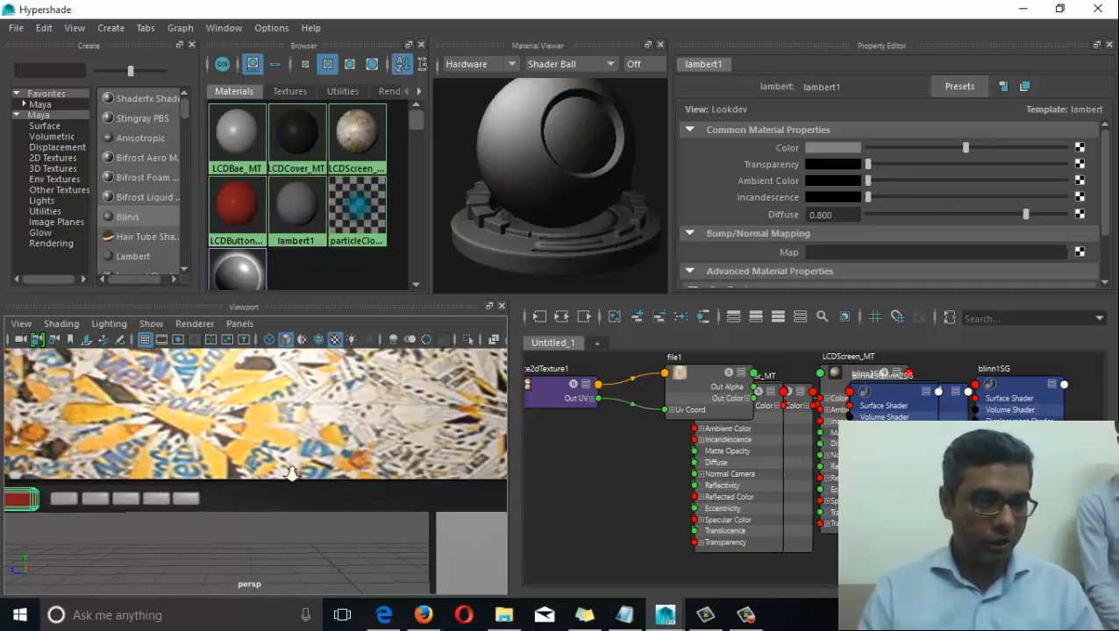
scroll(292, 474, down, 5)
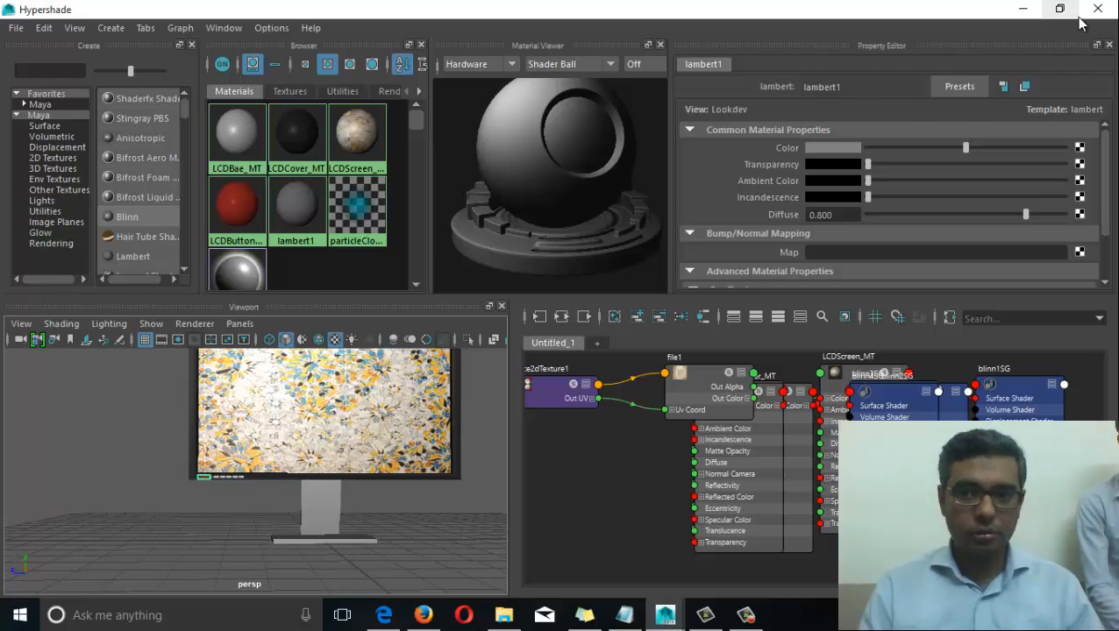
click(1022, 9)
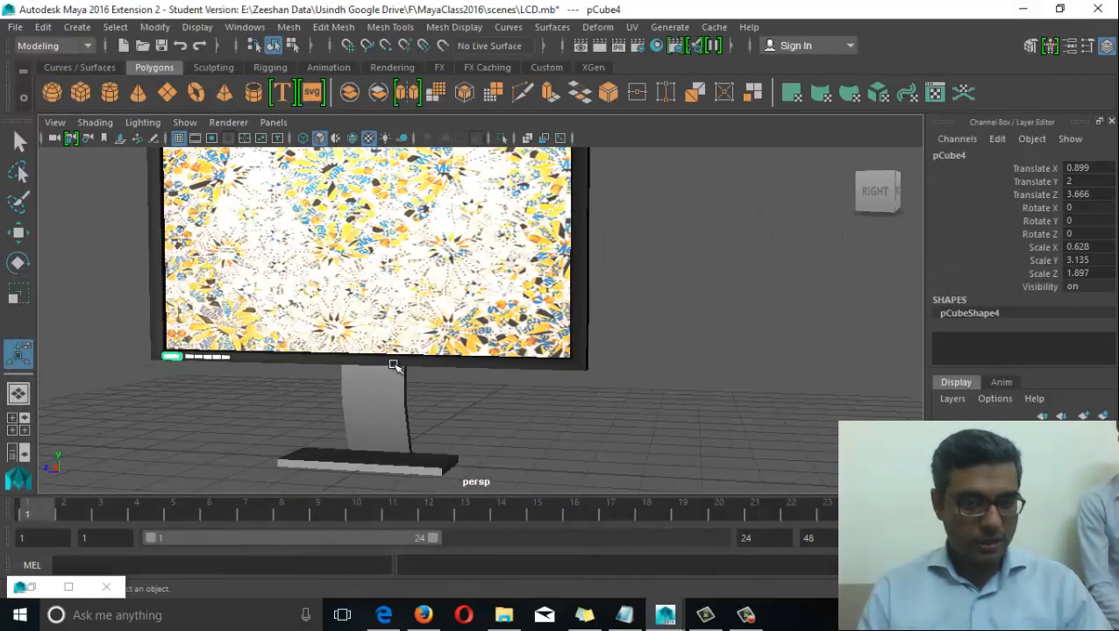
click(495, 416)
alt+drag(501, 392, 269, 379)
scroll(269, 379, up, 5)
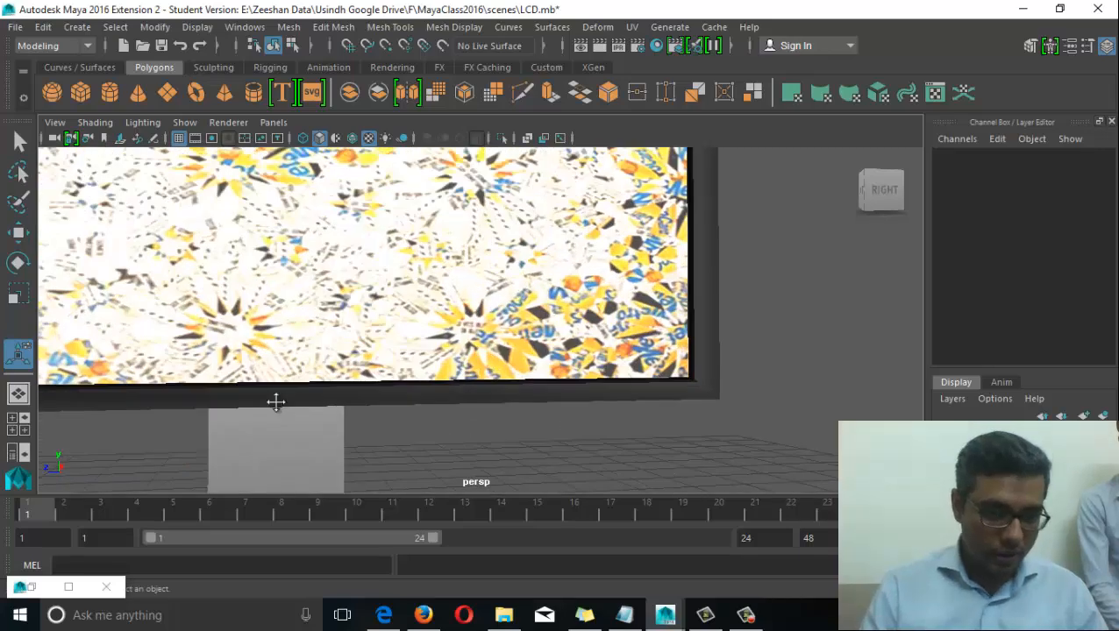
alt+middle_drag(275, 402, 526, 417)
alt+drag(248, 457, 268, 459)
alt+middle_drag(267, 460, 331, 378)
click(221, 385)
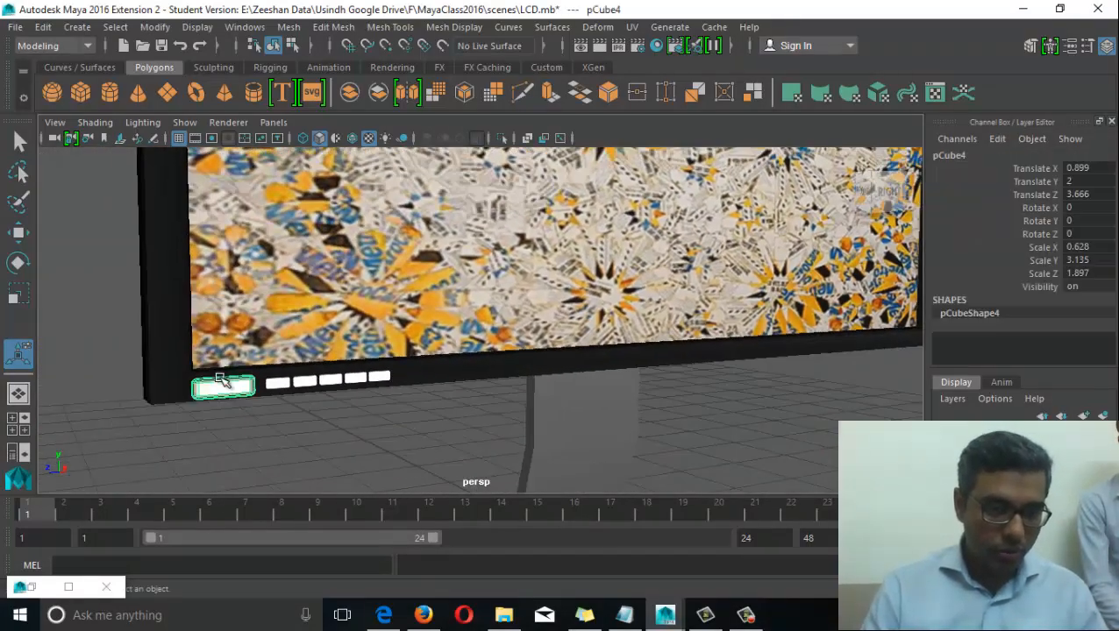
key(f)
scroll(268, 419, down, 4)
alt+drag(505, 377, 509, 365)
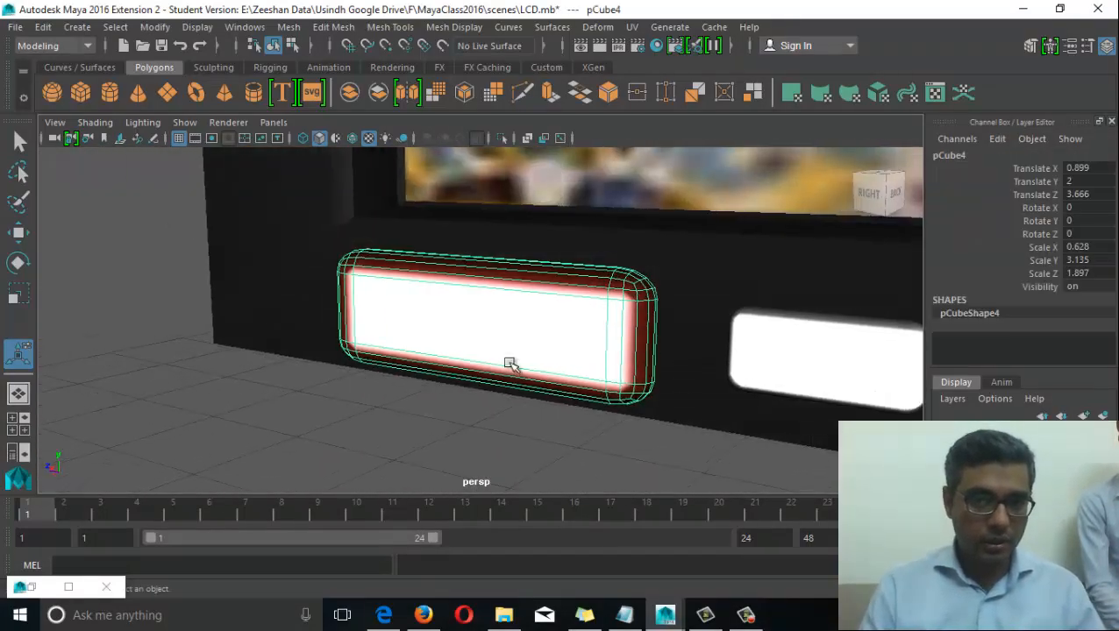
double_click(40, 587)
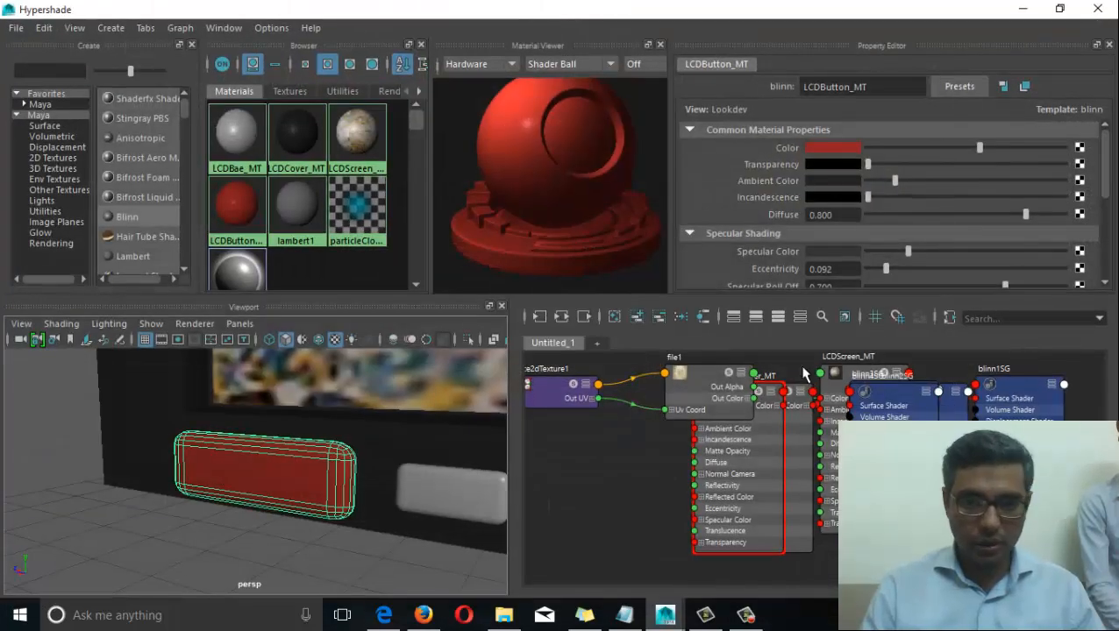
alt+drag(330, 461, 372, 467)
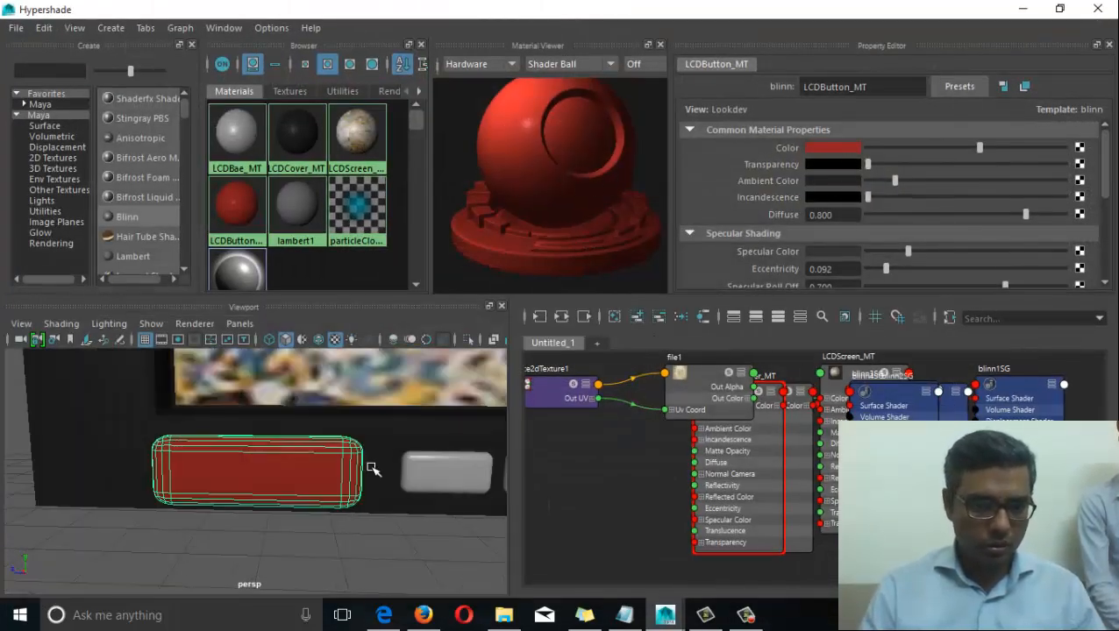
click(1022, 10)
scroll(541, 342, down, 5)
alt+drag(577, 360, 517, 350)
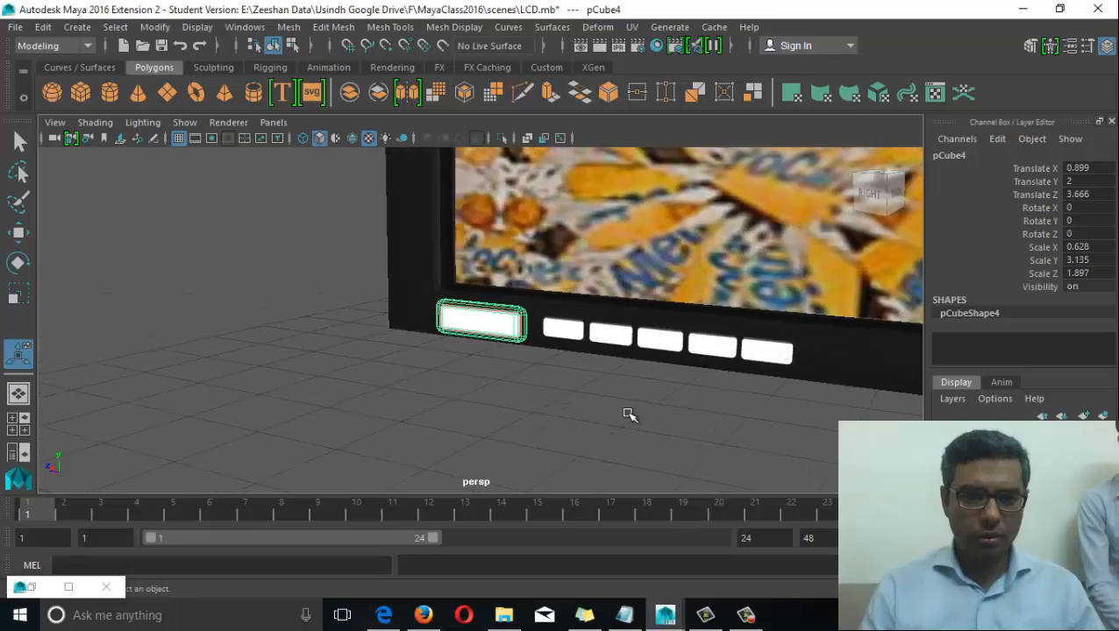
click(627, 415)
scroll(459, 377, down, 5)
alt+middle_drag(459, 377, 351, 363)
key(f)
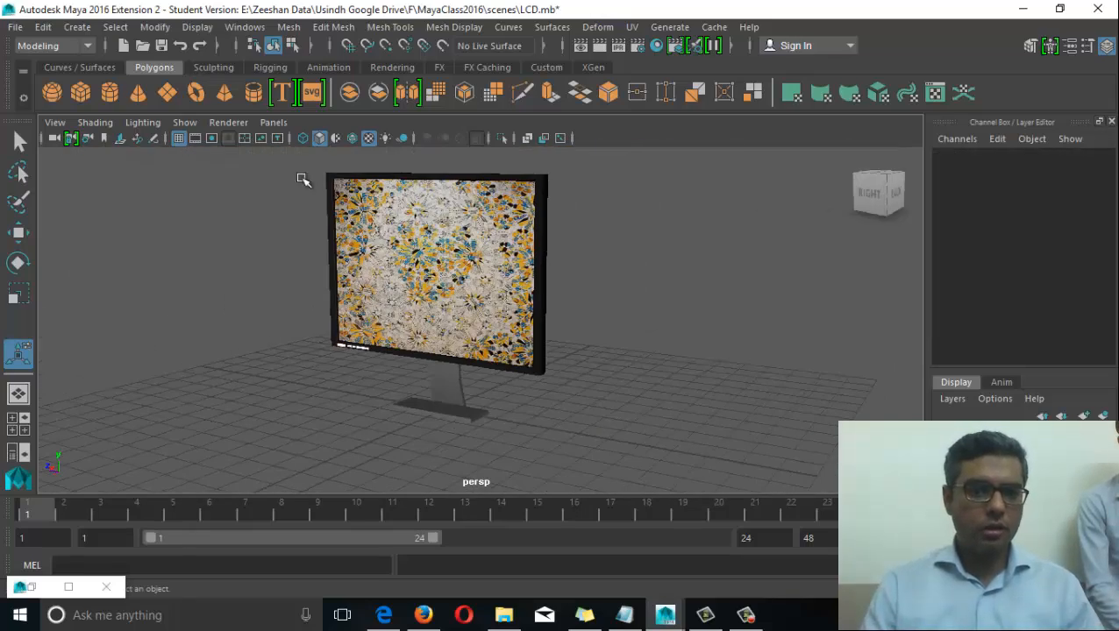
Switch the viewport renderer to Viewport 2.0
click(182, 124)
click(181, 122)
click(181, 123)
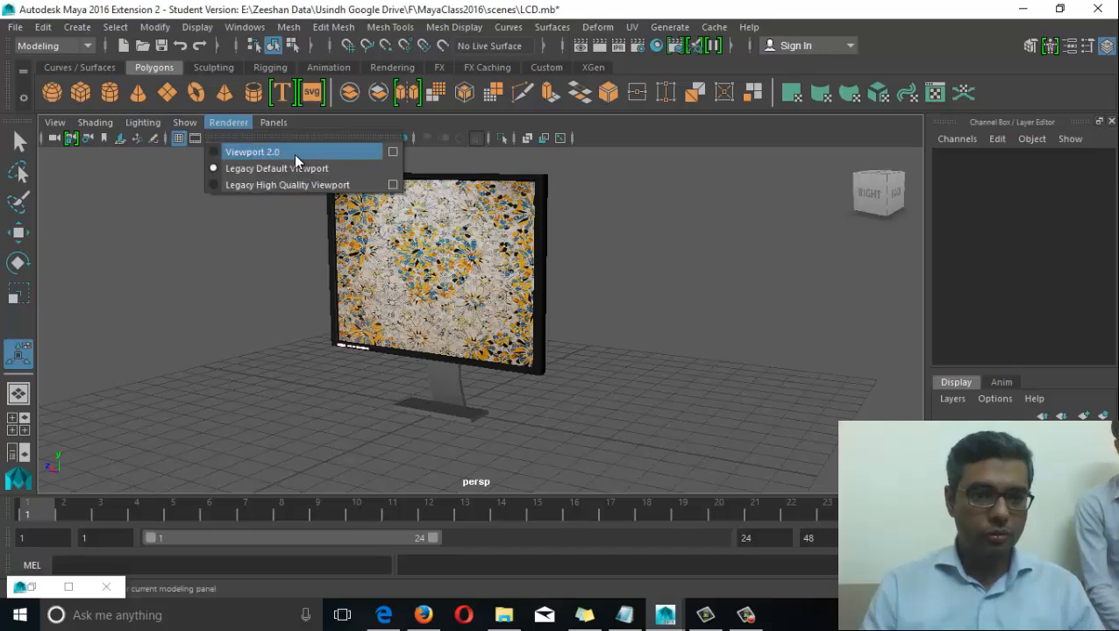
click(263, 152)
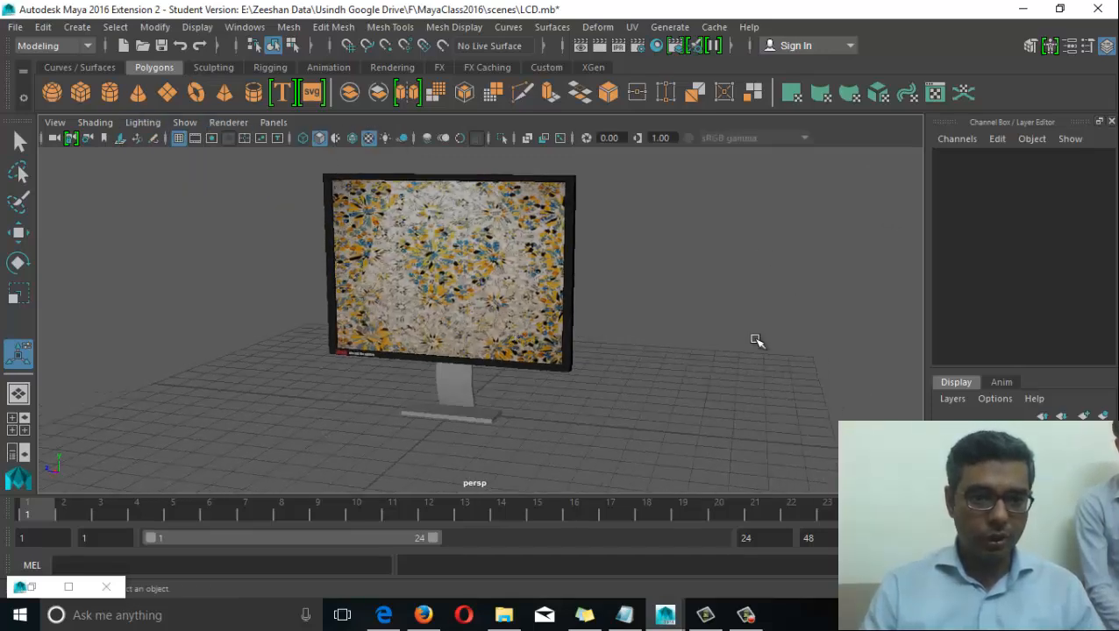
alt+drag(757, 341, 570, 415)
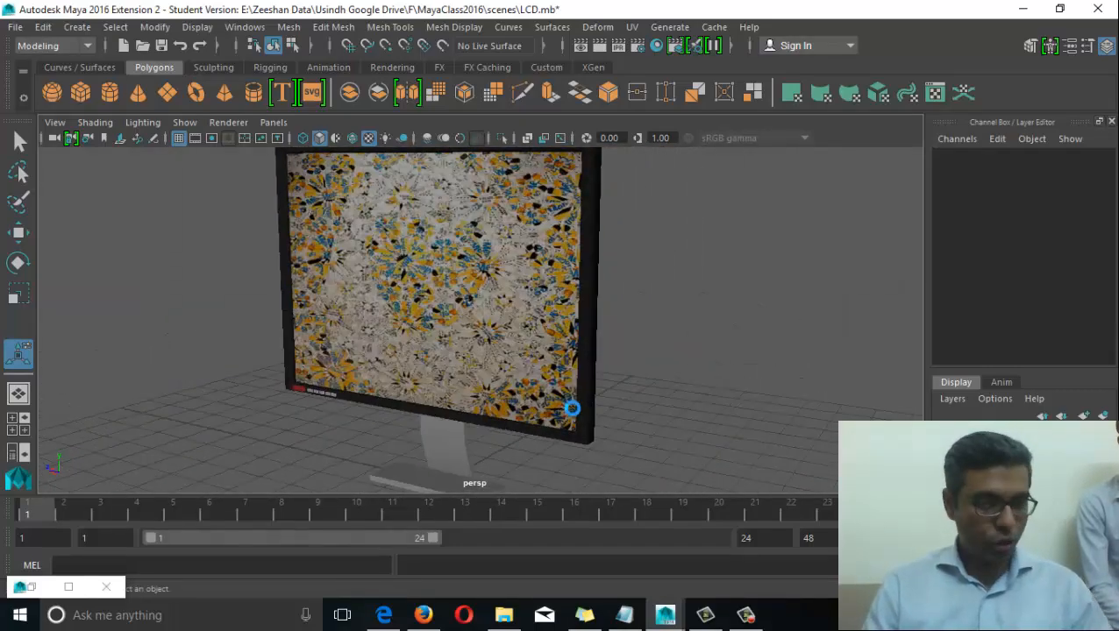
Save the LCD.mb scene, accepting the student-version notice
key(ctrl+s)
click(525, 324)
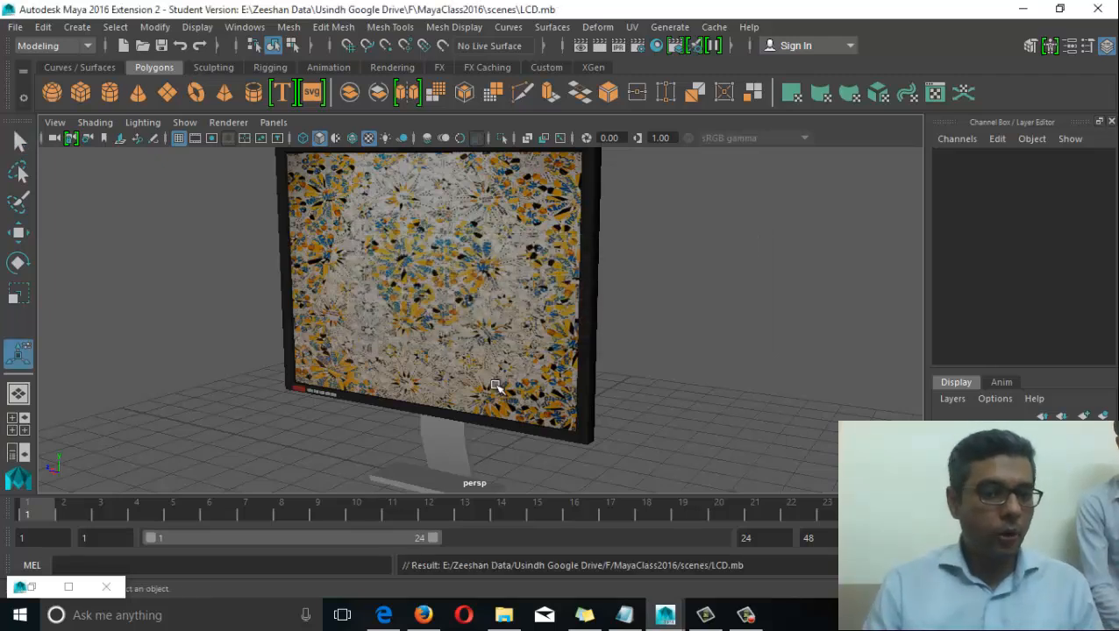
alt+drag(496, 385, 557, 394)
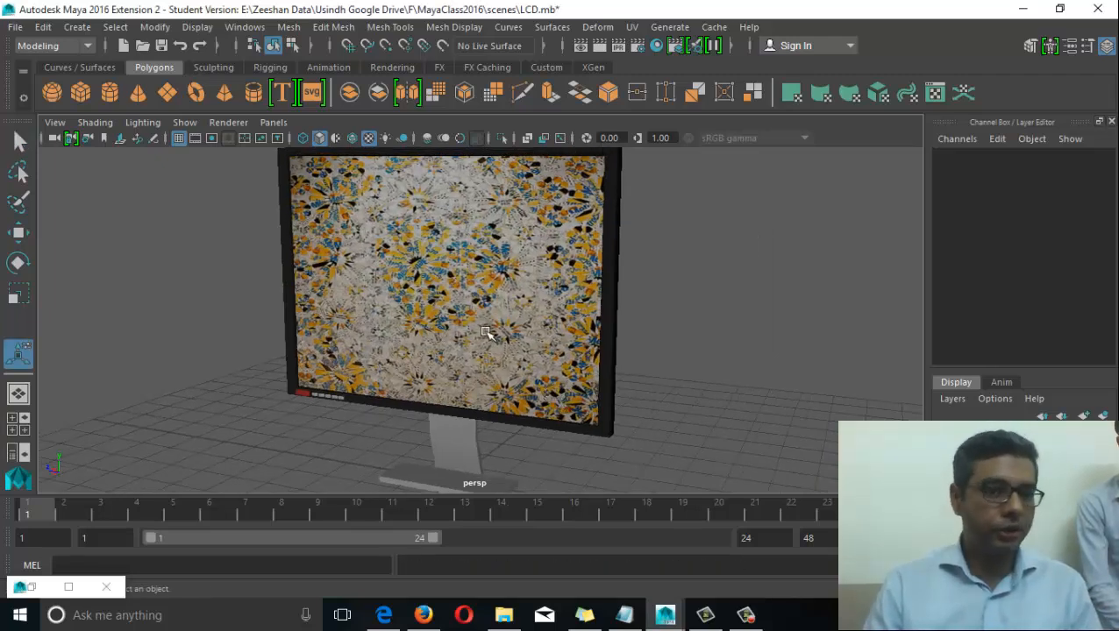